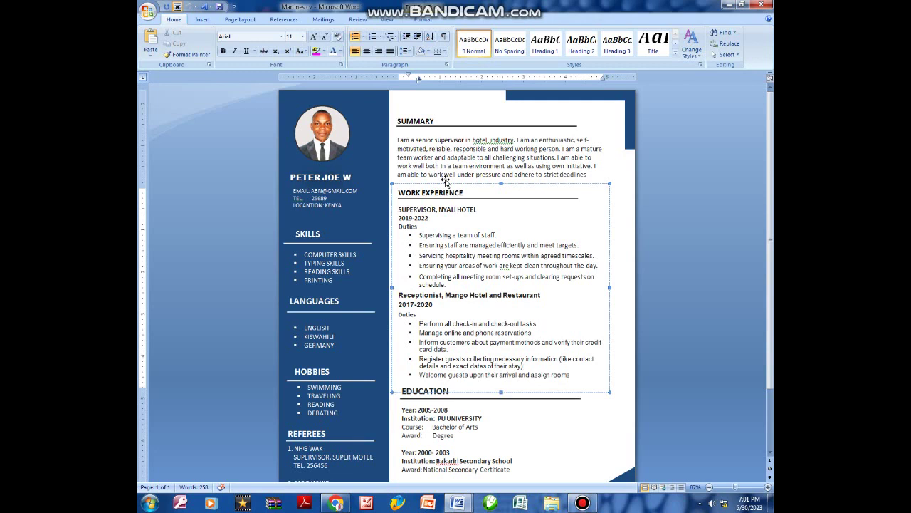
Create a new blank document from the Office button's New dialog.
{"action": "left_click", "coordinate": [147, 11]}
{"action": "left_click", "coordinate": [168, 34]}
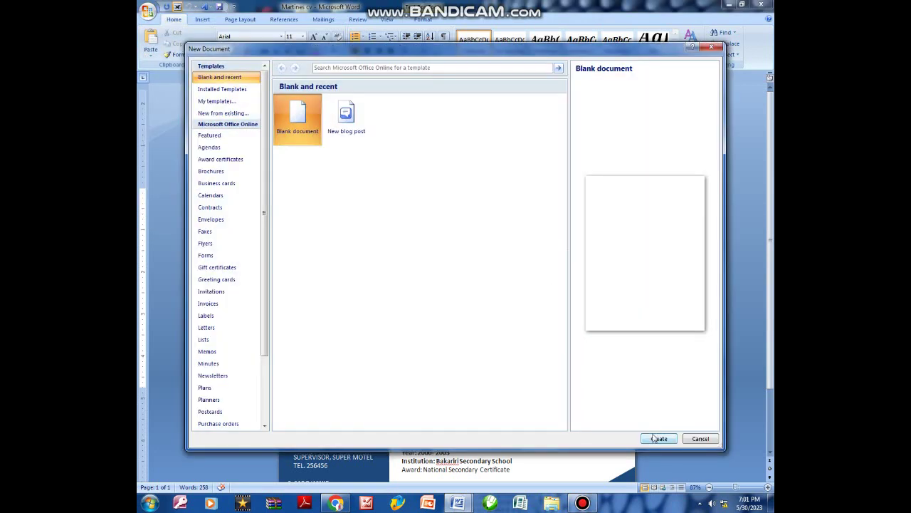
{"action": "left_click", "coordinate": [656, 439]}
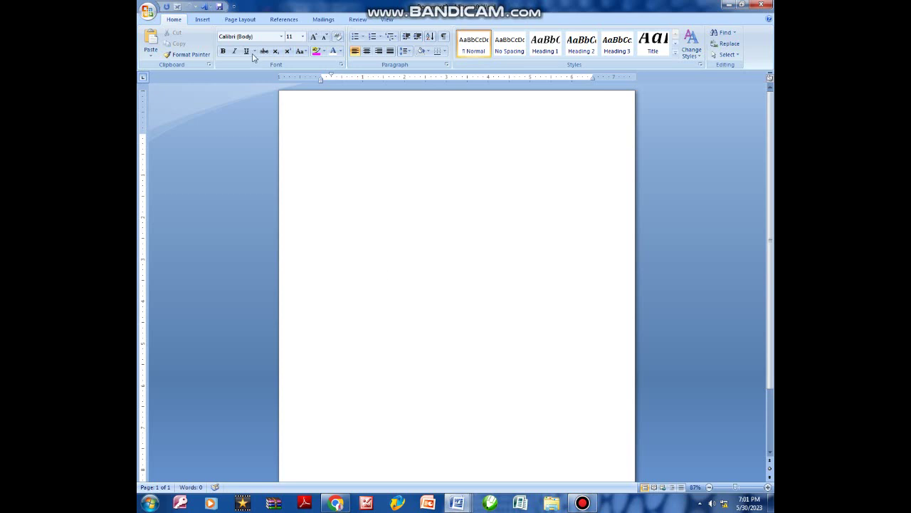
Draw a tall Rectangle shape down the left side of the page.
{"action": "left_click", "coordinate": [202, 19]}
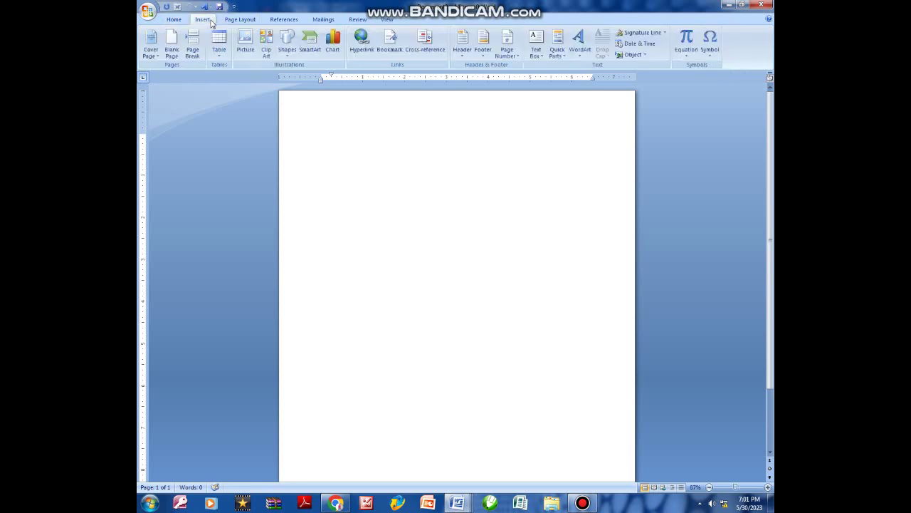
{"action": "left_click", "coordinate": [289, 57]}
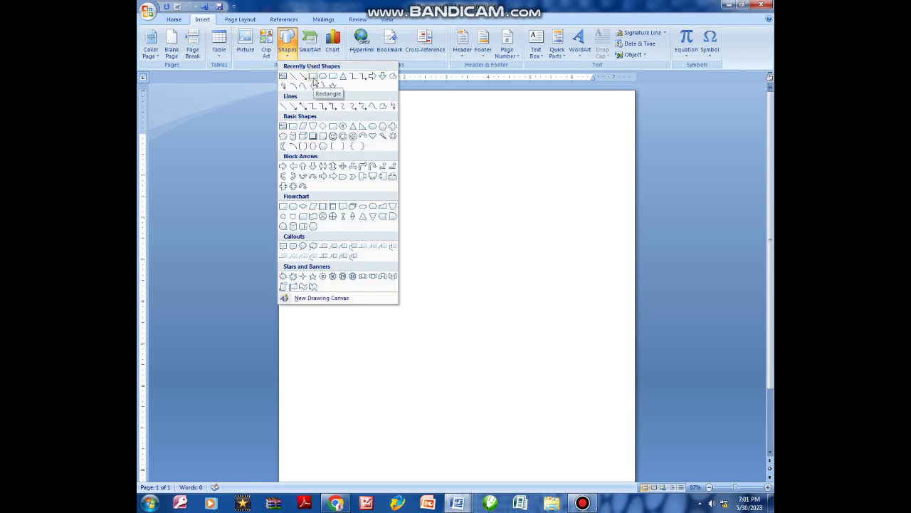
{"action": "left_click", "coordinate": [314, 77]}
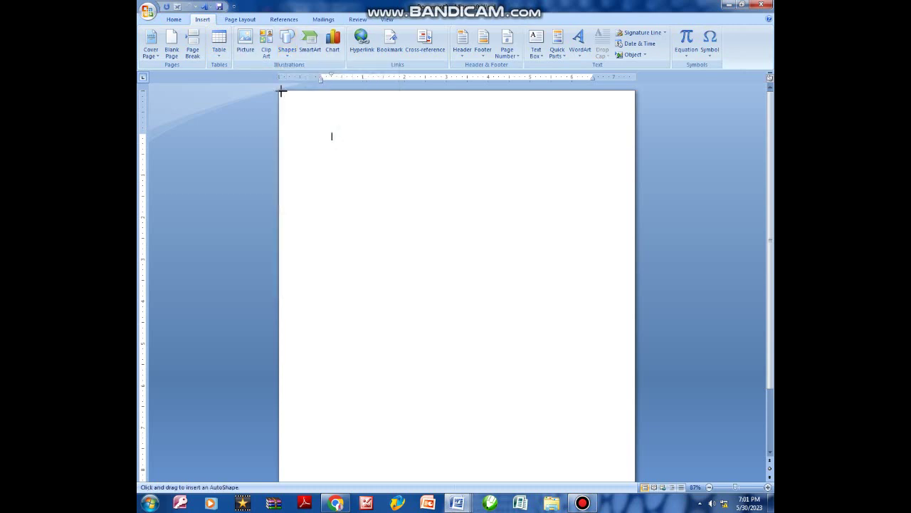
{"action": "mouse_move", "coordinate": [370, 210]}
{"action": "left_mouse_down"}
{"action": "mouse_move", "coordinate": [401, 425]}
{"action": "mouse_move", "coordinate": [397, 480]}
{"action": "mouse_move", "coordinate": [399, 471]}
{"action": "left_mouse_up"}
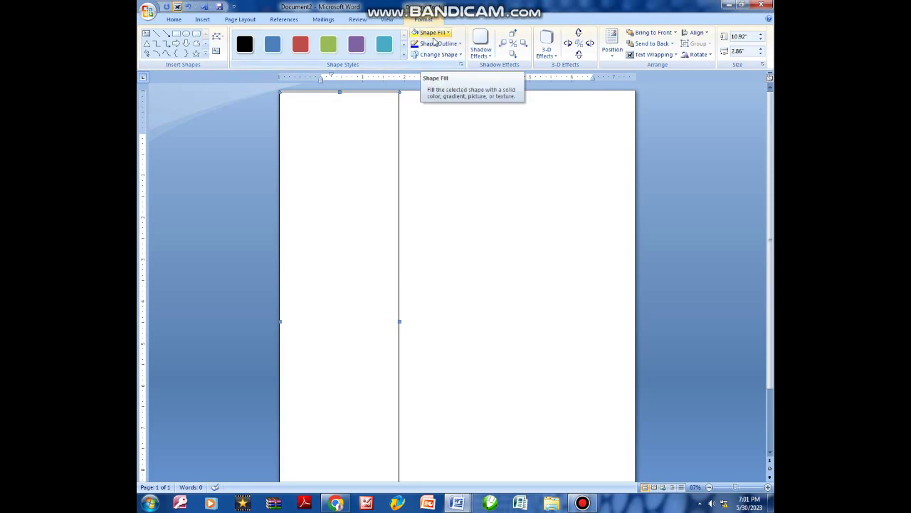
Fill the rectangle with Dark Blue, remove its outline, and deselect it.
{"action": "left_click", "coordinate": [436, 39]}
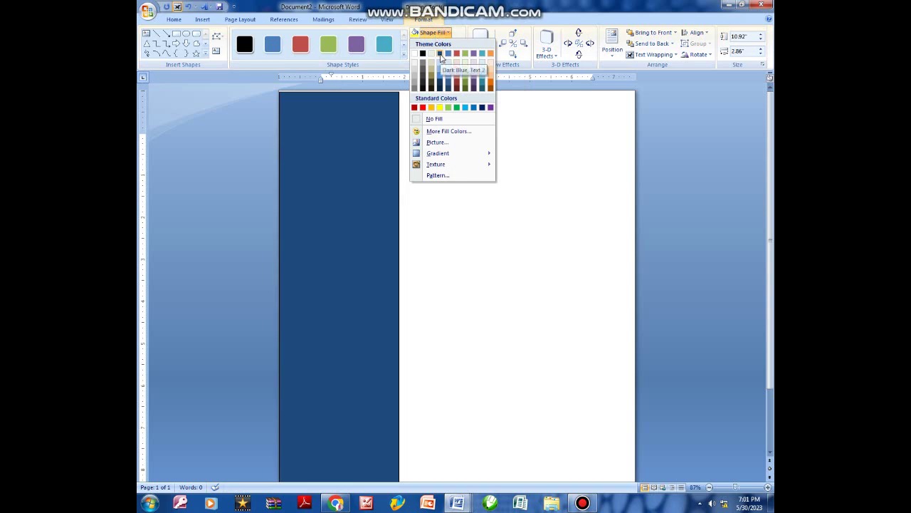
{"action": "left_click", "coordinate": [441, 54]}
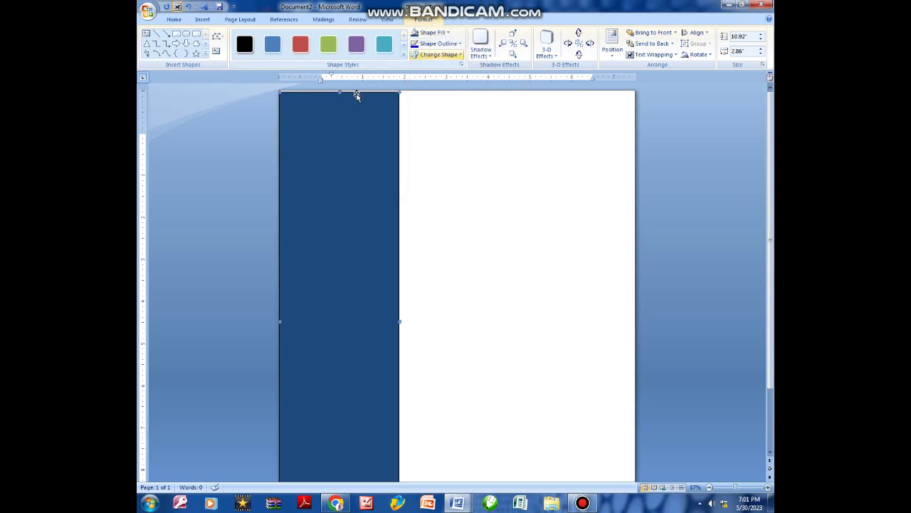
{"action": "left_click", "coordinate": [441, 44]}
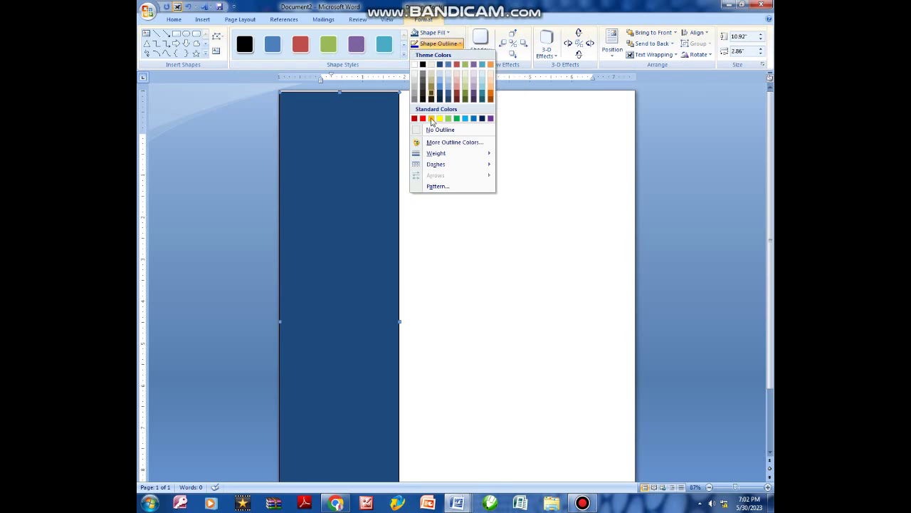
{"action": "left_click", "coordinate": [435, 131]}
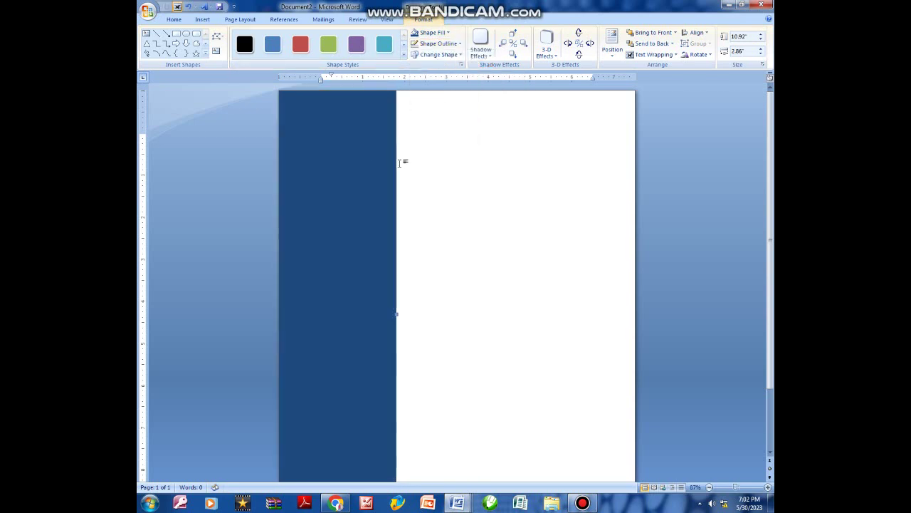
{"action": "left_click", "coordinate": [424, 174]}
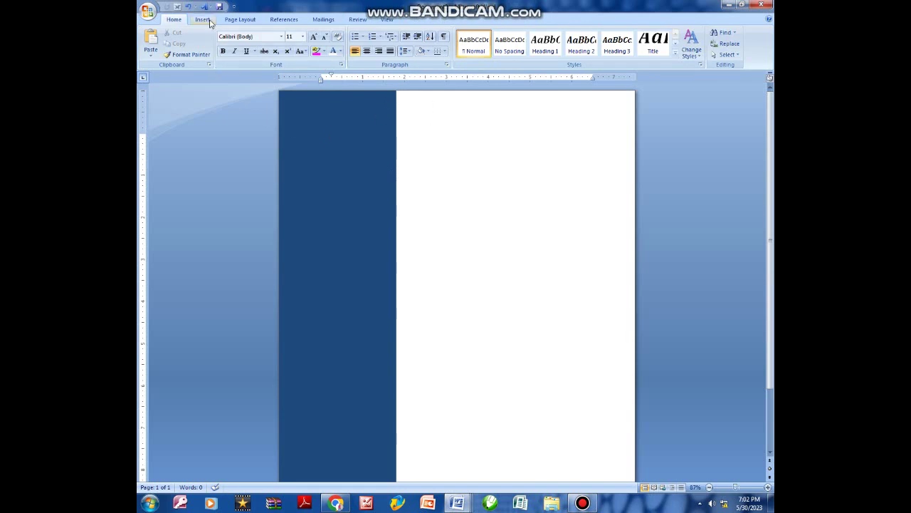
Insert the portrait photo of the man in a suit from the Desktop folder.
{"action": "left_click", "coordinate": [203, 20]}
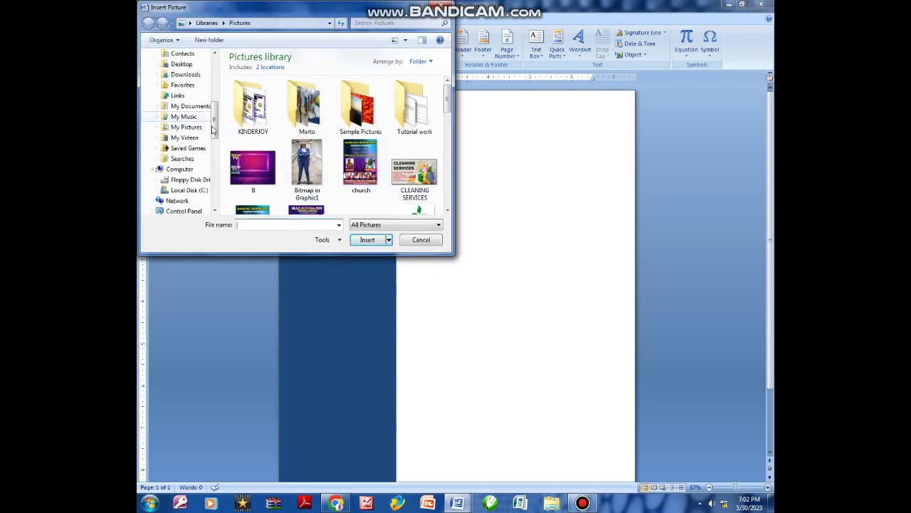
{"action": "scroll", "coordinate": [181, 128], "scroll_direction": "up", "scroll_amount": 4}
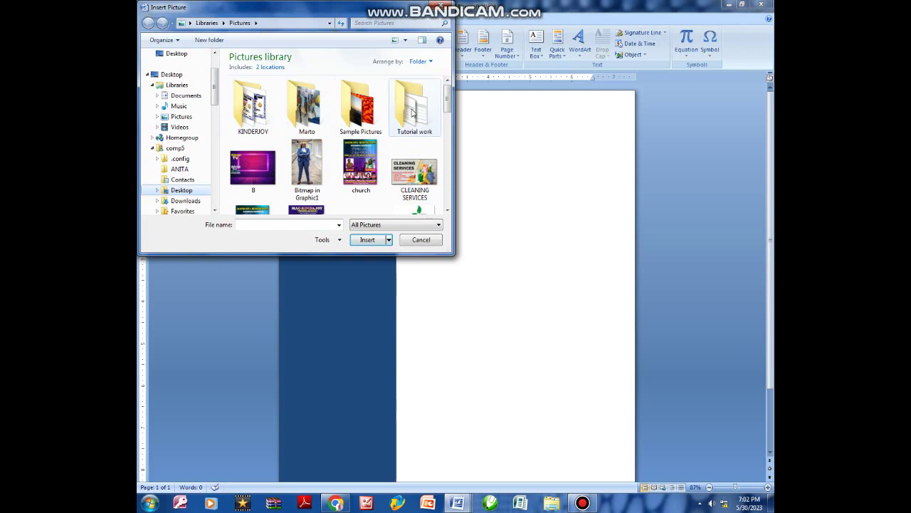
{"action": "scroll", "coordinate": [447, 111], "scroll_direction": "down", "scroll_amount": 3}
{"action": "scroll", "coordinate": [427, 107], "scroll_direction": "up", "scroll_amount": 3}
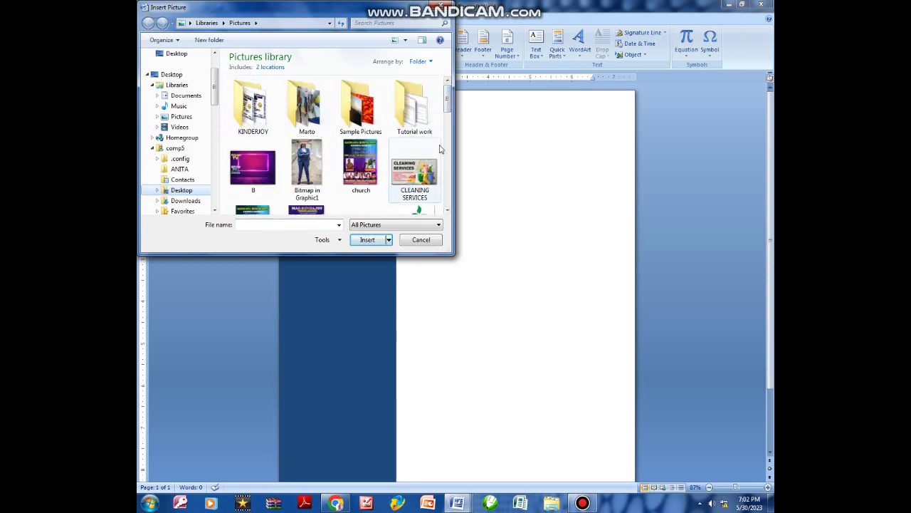
{"action": "left_click", "coordinate": [178, 55]}
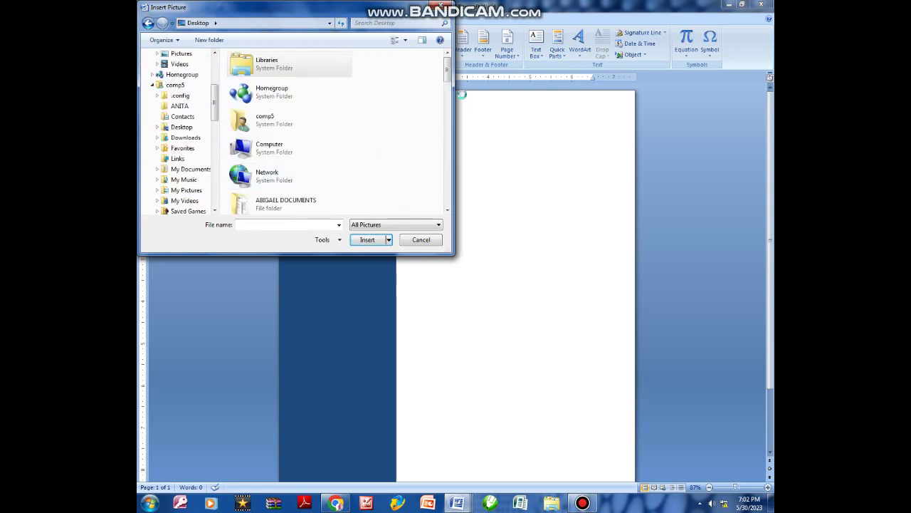
{"action": "scroll", "coordinate": [442, 155], "scroll_direction": "down", "scroll_amount": 5}
{"action": "scroll", "coordinate": [442, 155], "scroll_direction": "down", "scroll_amount": 15}
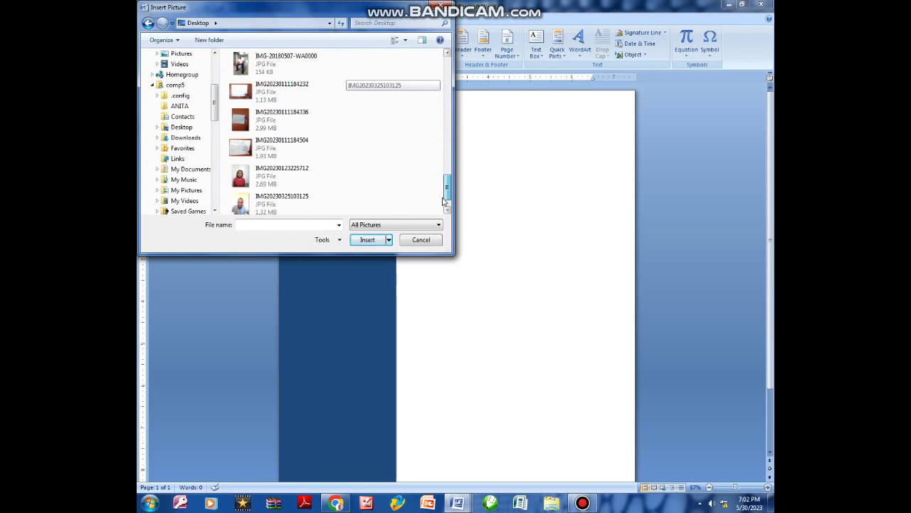
{"action": "scroll", "coordinate": [442, 185], "scroll_direction": "up", "scroll_amount": 6}
{"action": "scroll", "coordinate": [445, 165], "scroll_direction": "down", "scroll_amount": 1}
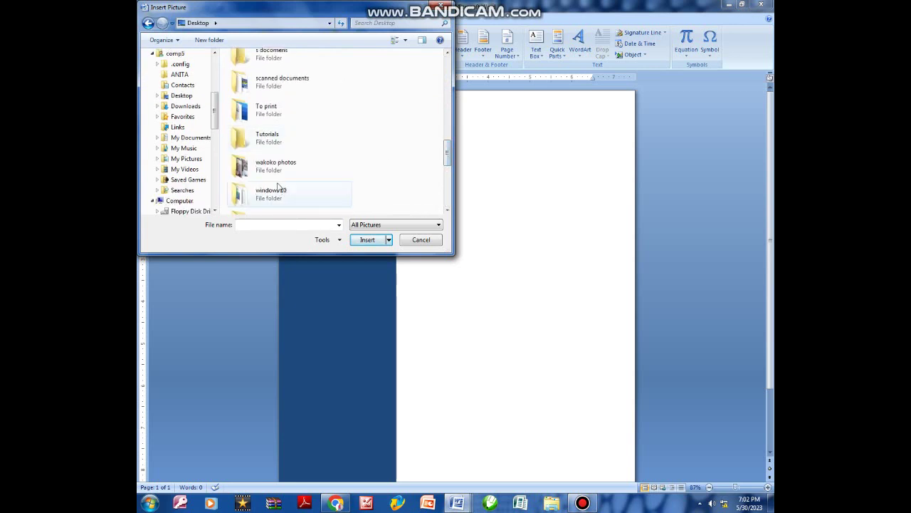
{"action": "left_click", "coordinate": [378, 24]}
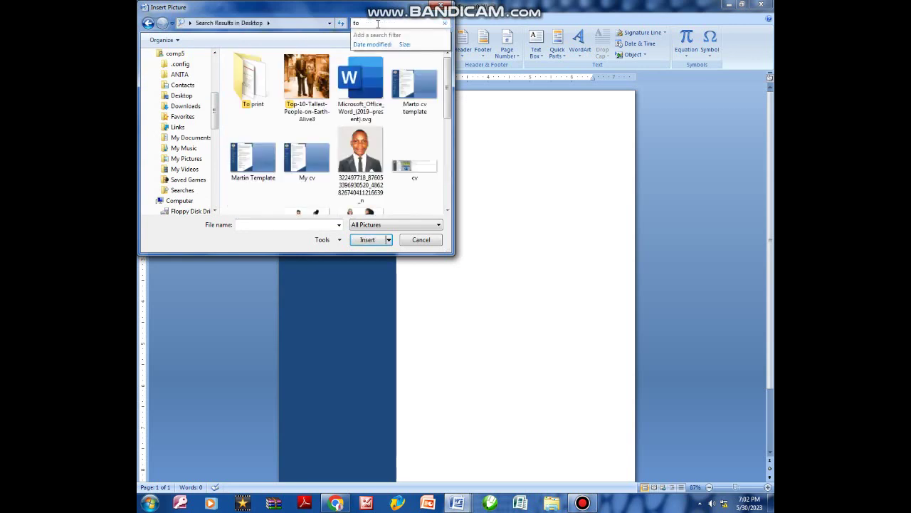
{"action": "left_click", "coordinate": [360, 153]}
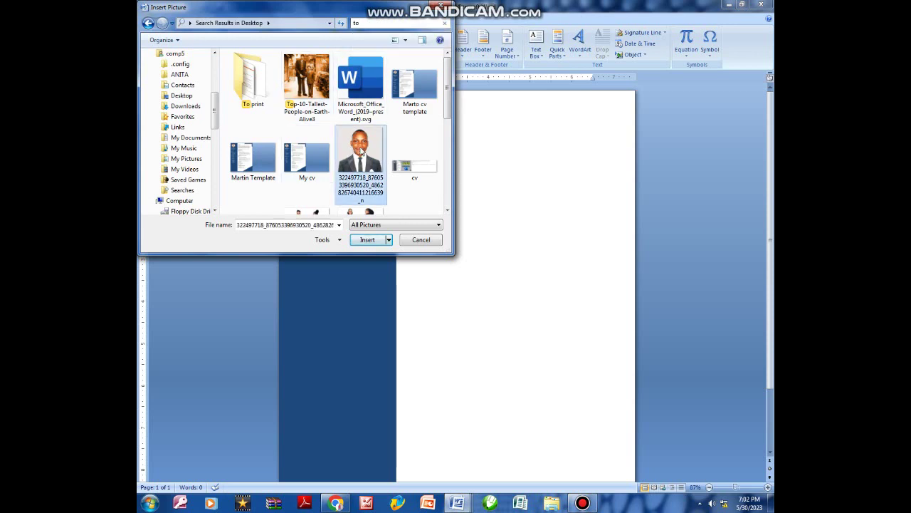
{"action": "left_click", "coordinate": [368, 239]}
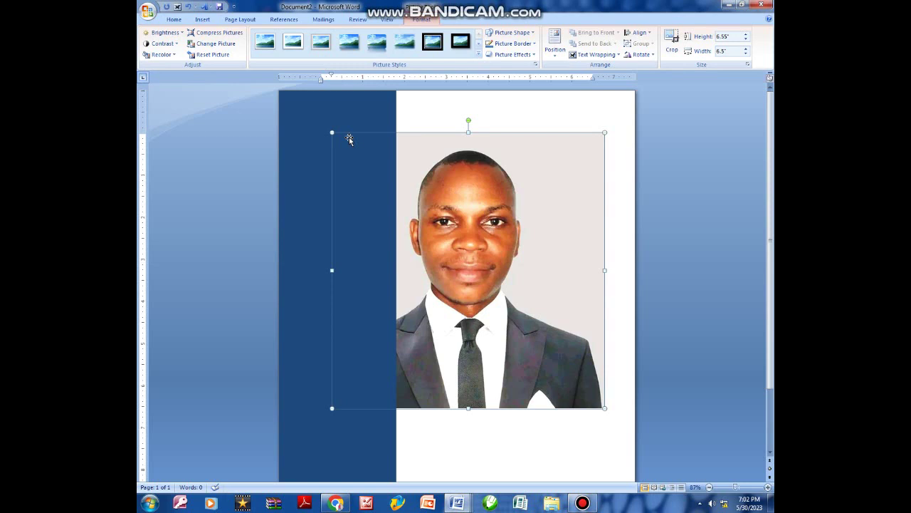
Float the photo In Front of Text, shrink it to about 1.57 by 1.56 inches, and nudge it down.
{"action": "left_click", "coordinate": [594, 54]}
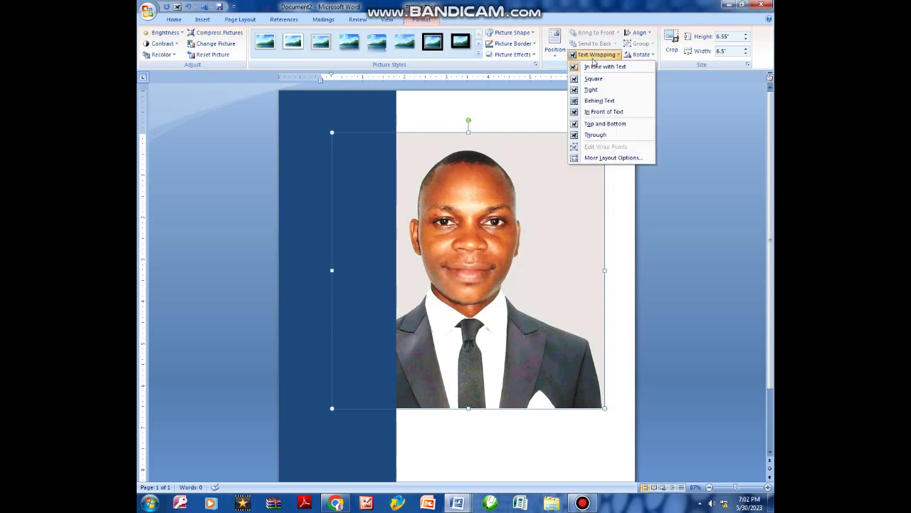
{"action": "left_click", "coordinate": [590, 113]}
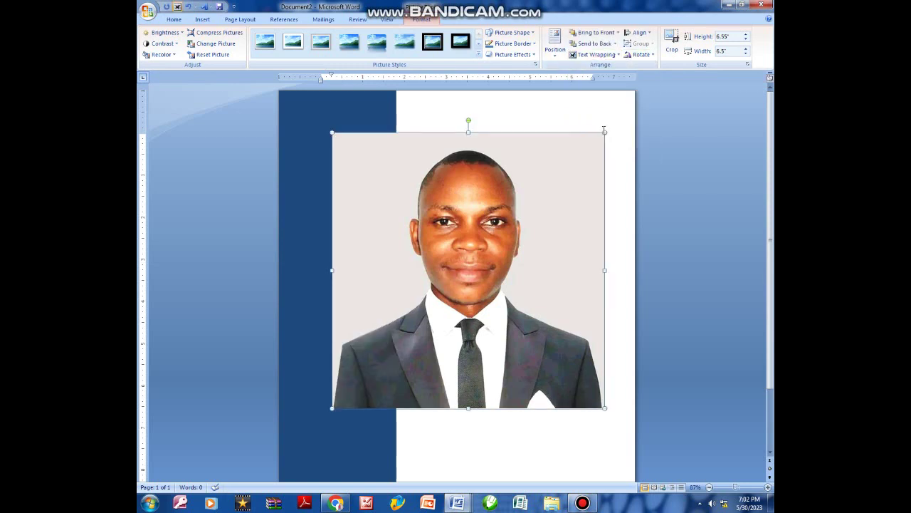
{"action": "left_click_drag", "start_coordinate": [604, 132], "coordinate": [332, 105]}
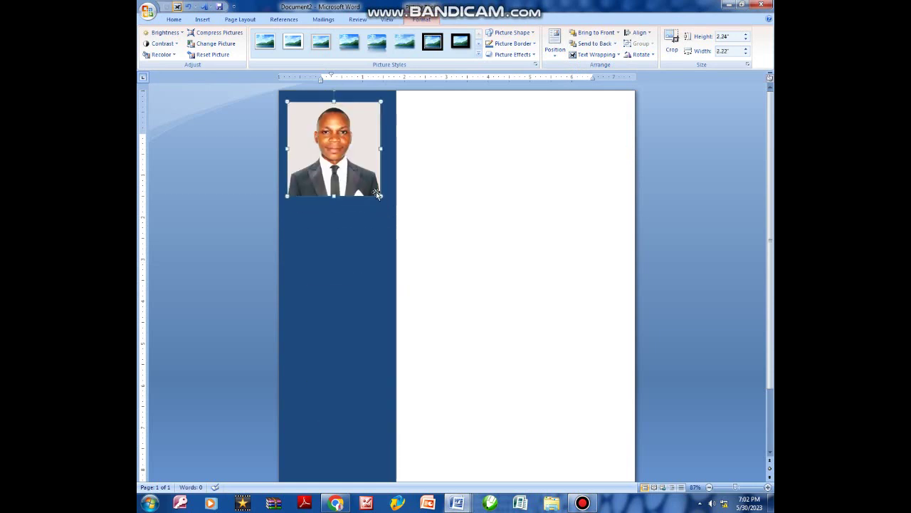
{"action": "left_click_drag", "start_coordinate": [381, 196], "coordinate": [353, 168]}
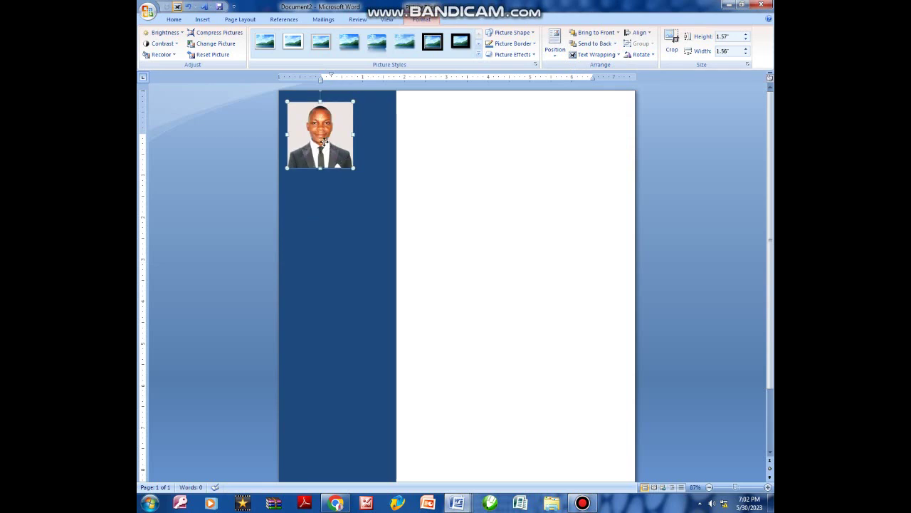
{"action": "left_click_drag", "start_coordinate": [325, 148], "coordinate": [324, 154]}
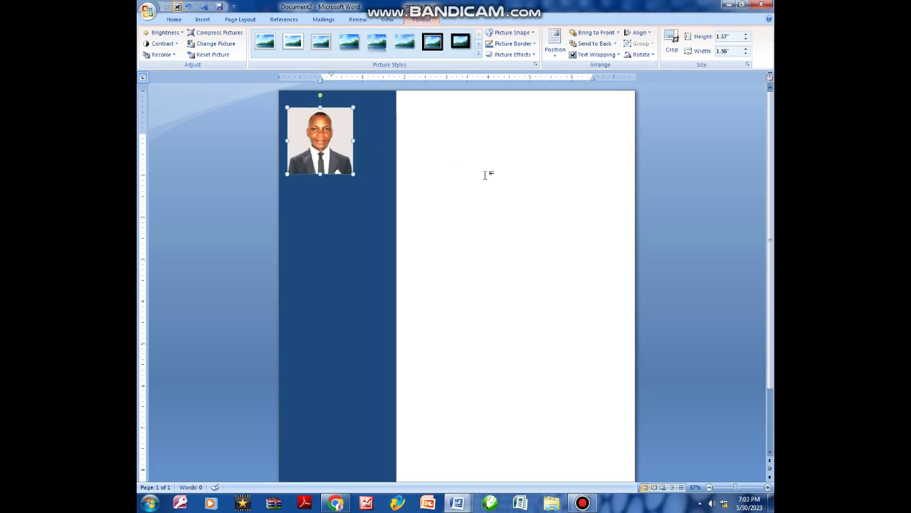
Apply the oval Picture Style and a Picture Effects preset to the photo.
{"action": "left_click", "coordinate": [479, 54]}
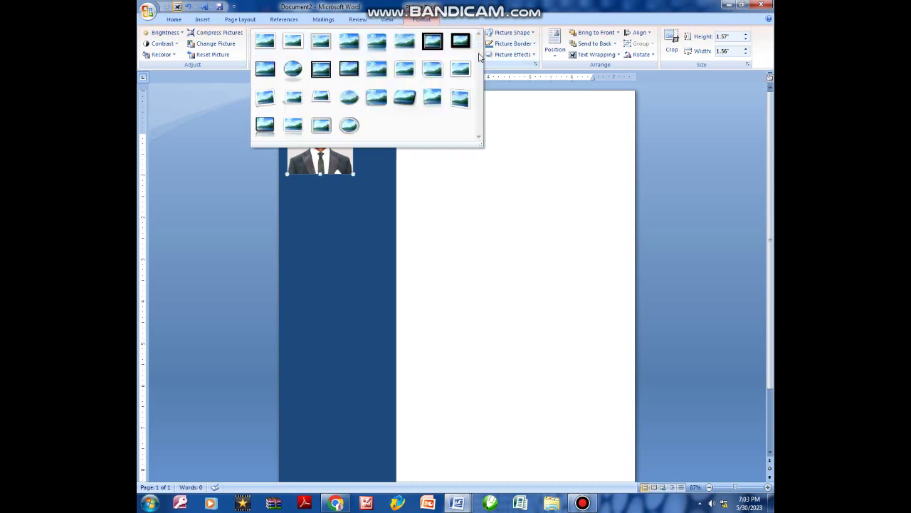
{"action": "left_click", "coordinate": [294, 69]}
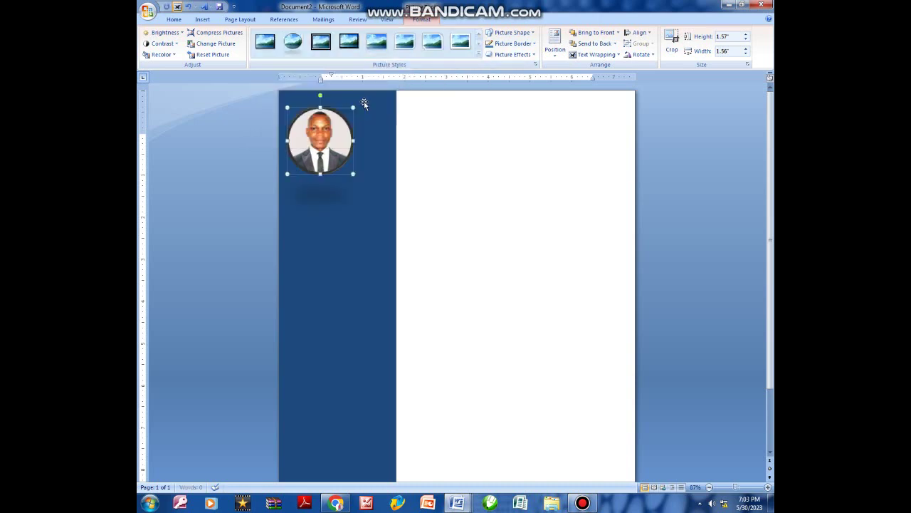
{"action": "left_click", "coordinate": [533, 55]}
{"action": "mouse_move", "coordinate": [527, 75]}
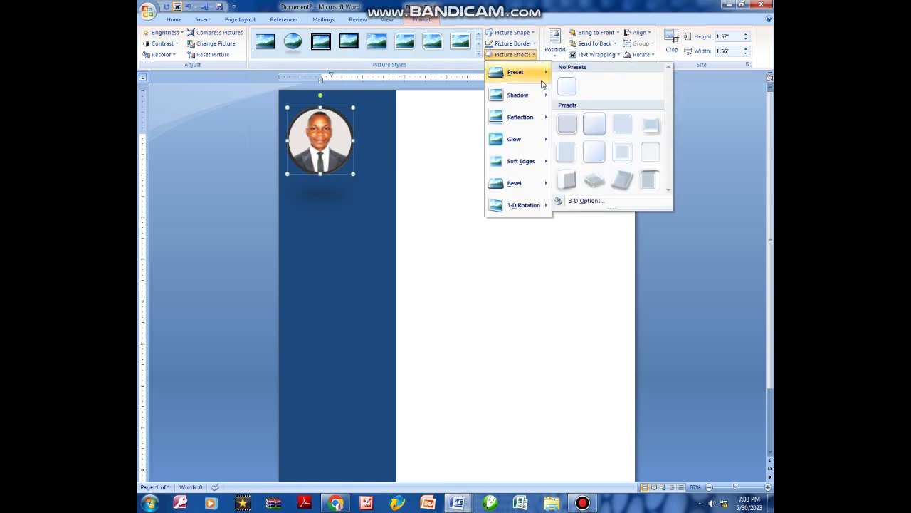
{"action": "left_click", "coordinate": [565, 89]}
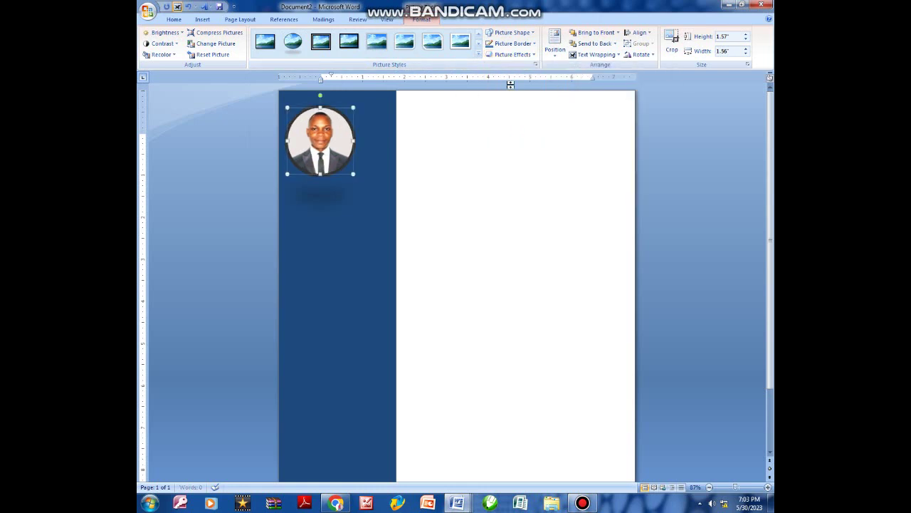
Give the photo a 1½ pt picture border and deselect it.
{"action": "left_click", "coordinate": [525, 46]}
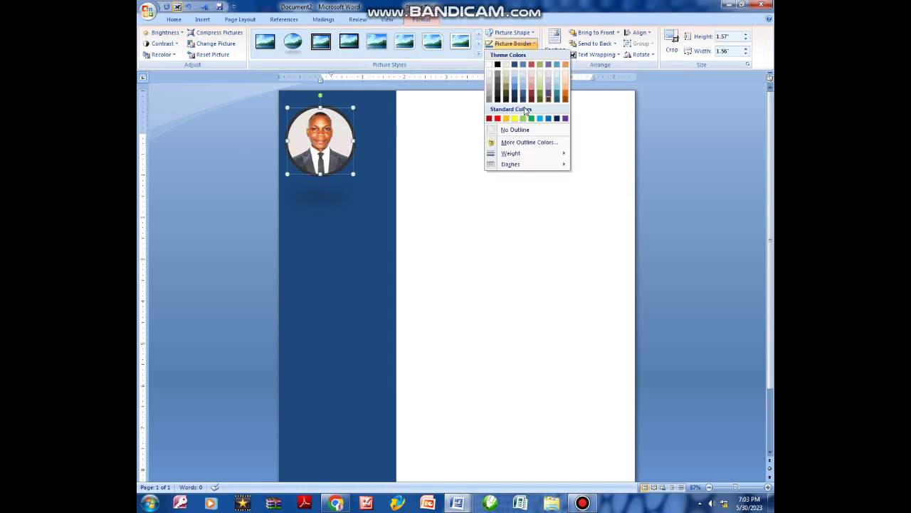
{"action": "mouse_move", "coordinate": [525, 155]}
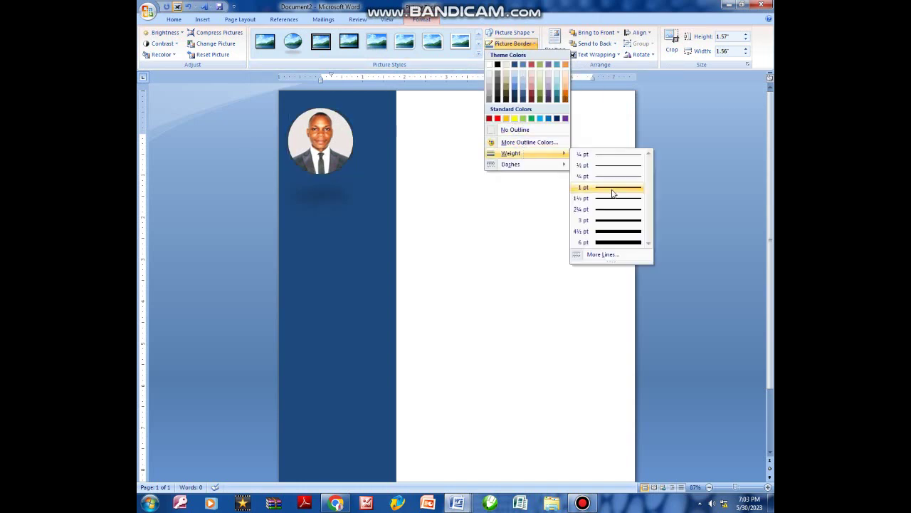
{"action": "left_click", "coordinate": [611, 198]}
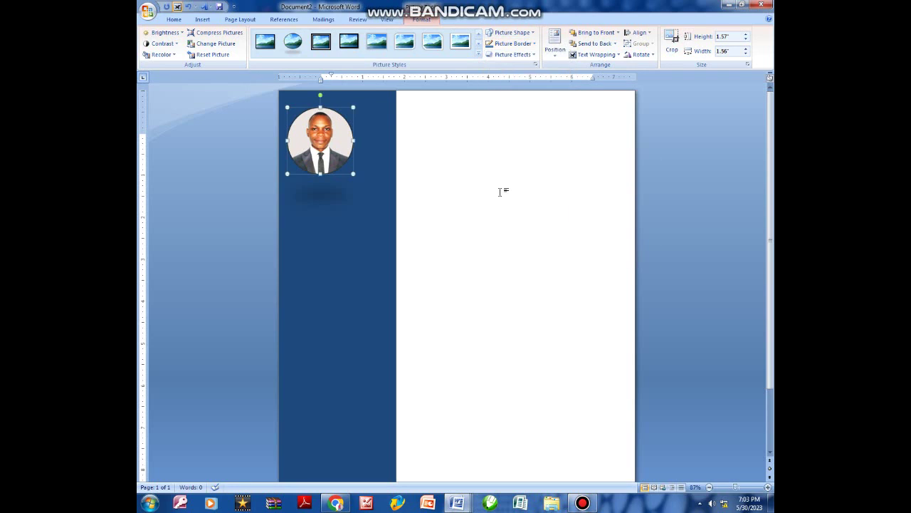
{"action": "left_click", "coordinate": [390, 179]}
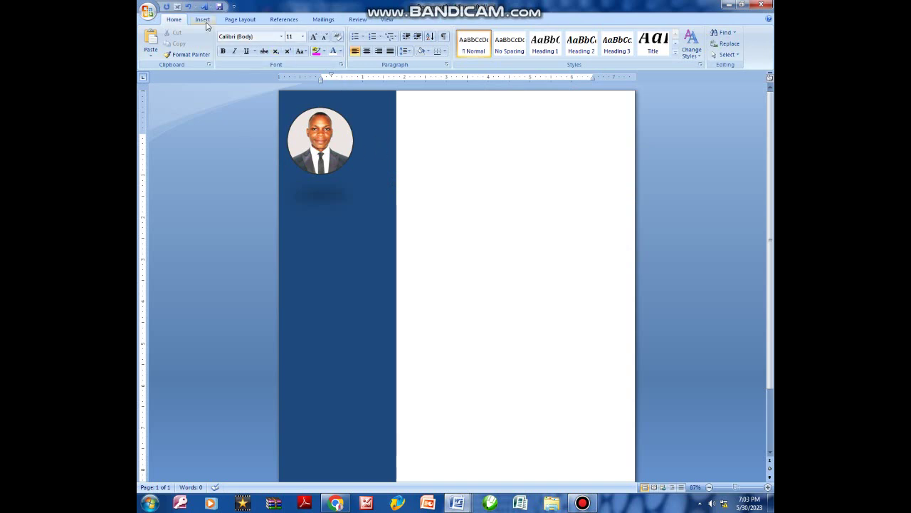
Show the Insert tab's commands.
{"action": "left_click", "coordinate": [204, 21]}
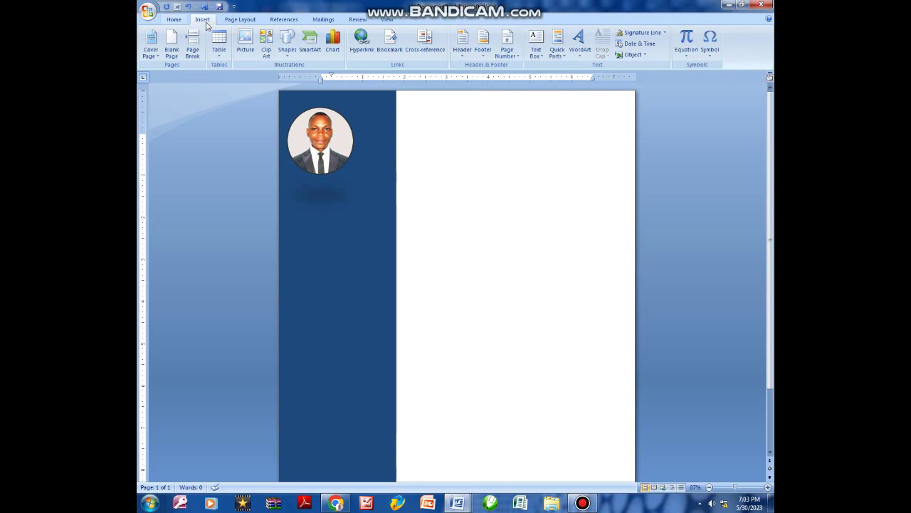
Draw a text box in the sidebar just below the circular photo.
{"action": "left_click", "coordinate": [289, 44]}
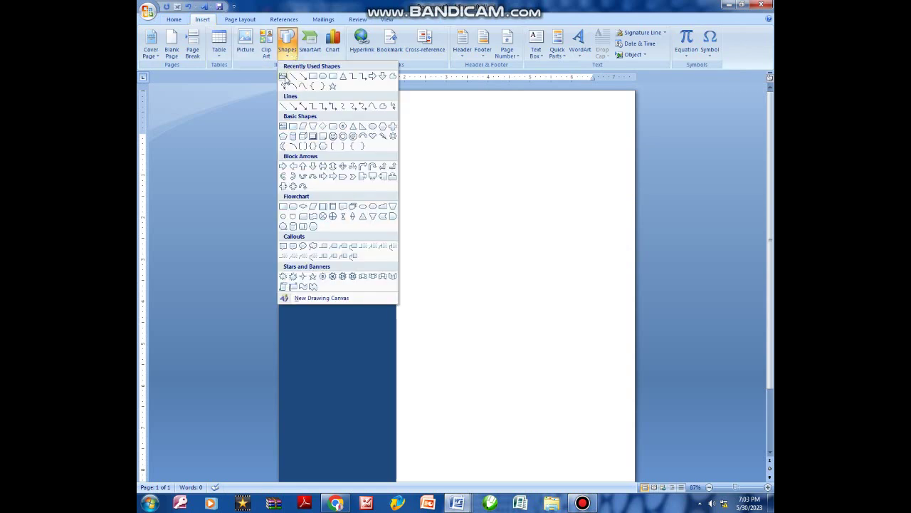
{"action": "left_click", "coordinate": [284, 77]}
{"action": "left_click_drag", "start_coordinate": [287, 185], "coordinate": [385, 206]}
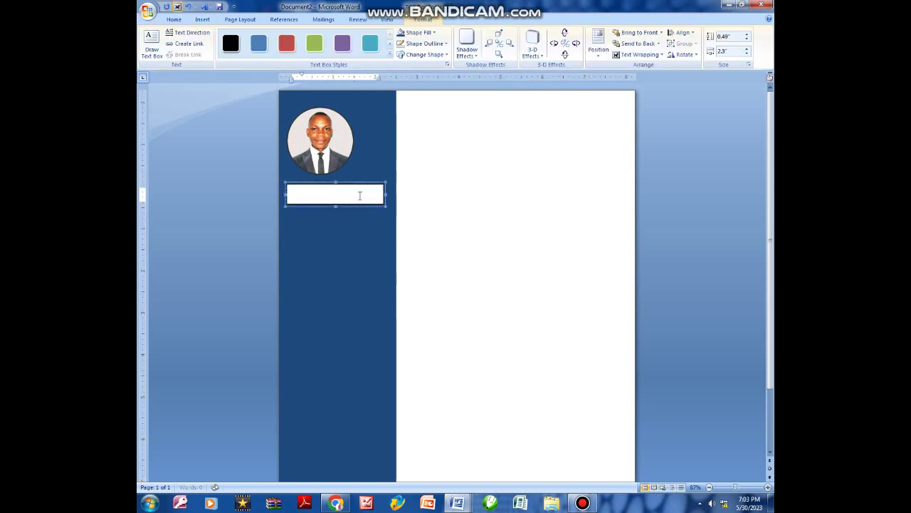
{"action": "left_click", "coordinate": [339, 185]}
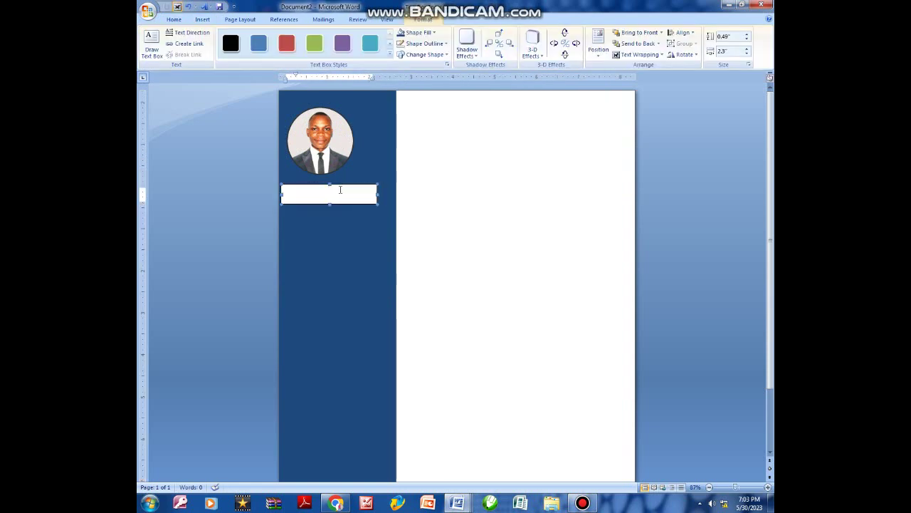
{"action": "left_click", "coordinate": [342, 190]}
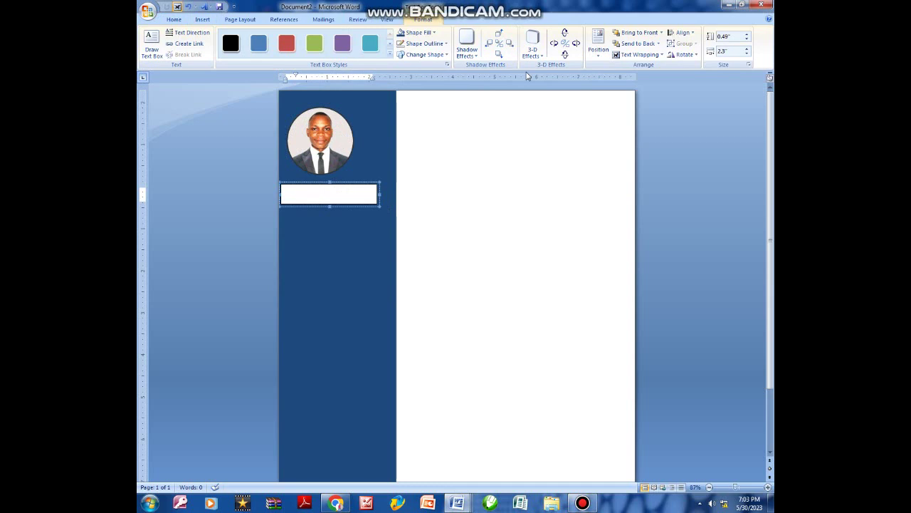
Set the text box to No Fill and No Outline, nudge it, and clear the stray character.
{"action": "left_click", "coordinate": [430, 37]}
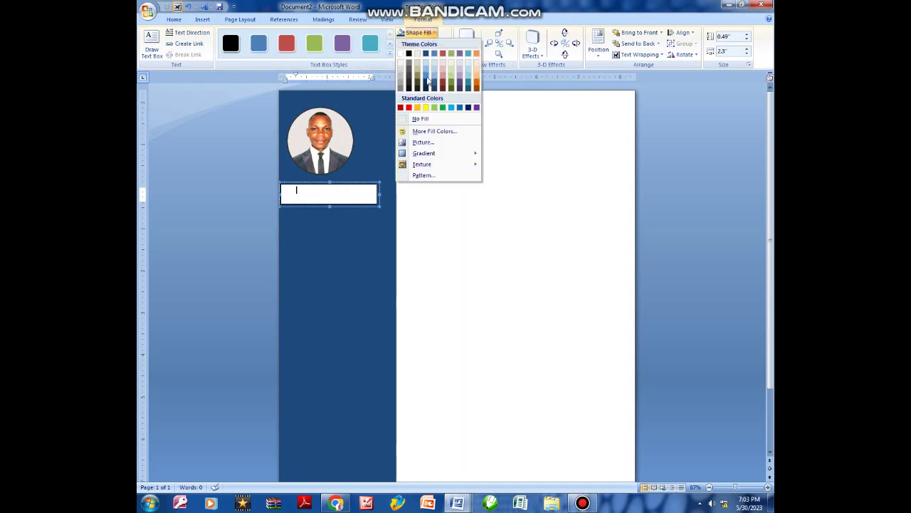
{"action": "left_click", "coordinate": [419, 119]}
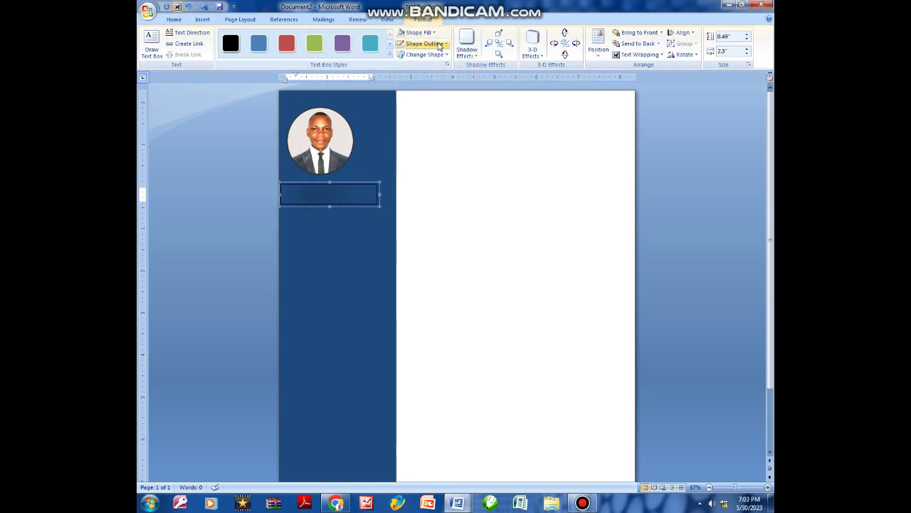
{"action": "left_click", "coordinate": [426, 44]}
{"action": "left_click", "coordinate": [427, 130]}
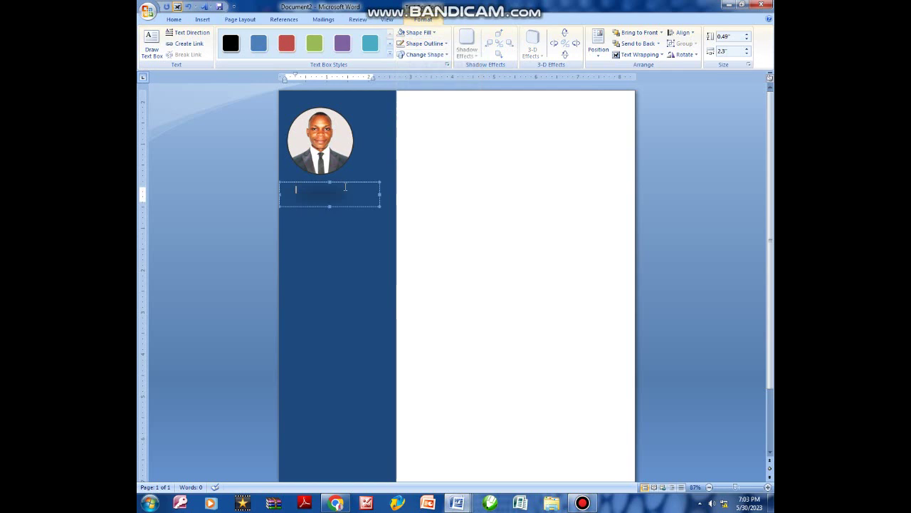
{"action": "left_click_drag", "start_coordinate": [346, 186], "coordinate": [348, 182]}
{"action": "left_click", "coordinate": [324, 189]}
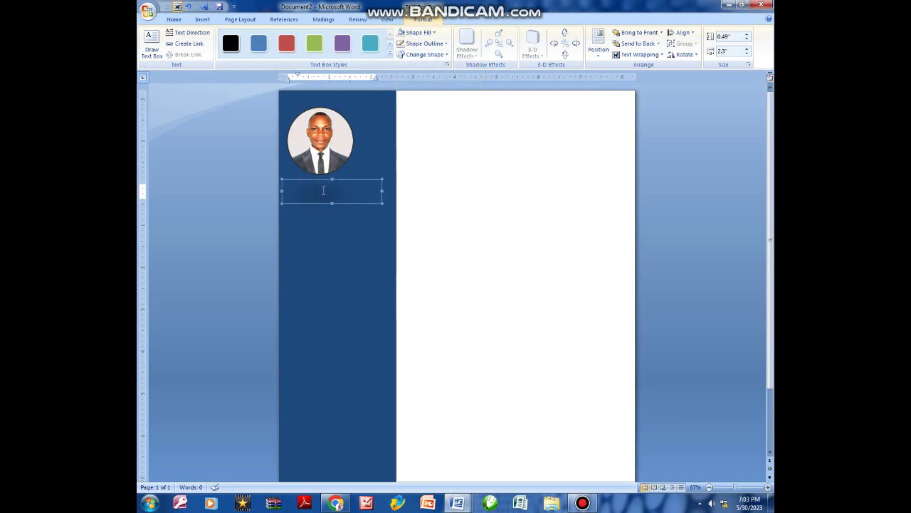
{"action": "key", "text": "BackSpace"}
Set the font colour to white and type the person's name in the text box.
{"action": "left_click", "coordinate": [174, 19]}
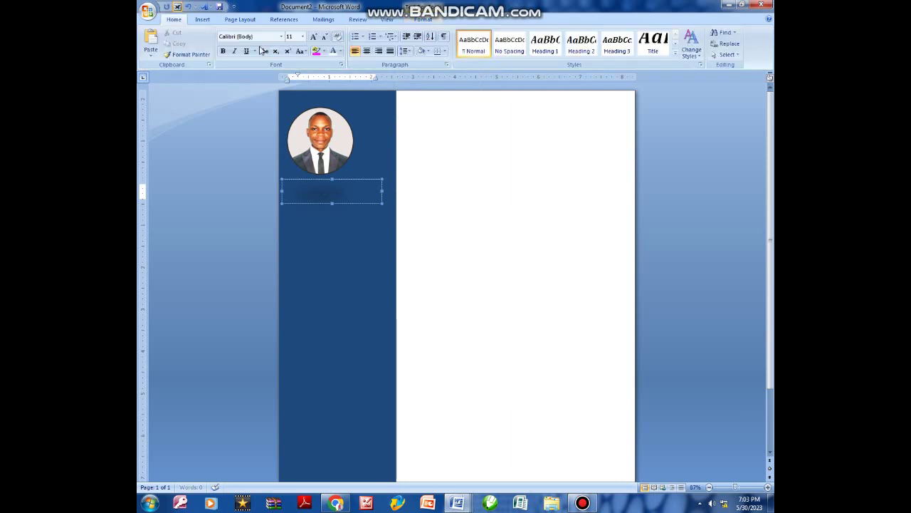
{"action": "left_click", "coordinate": [341, 51]}
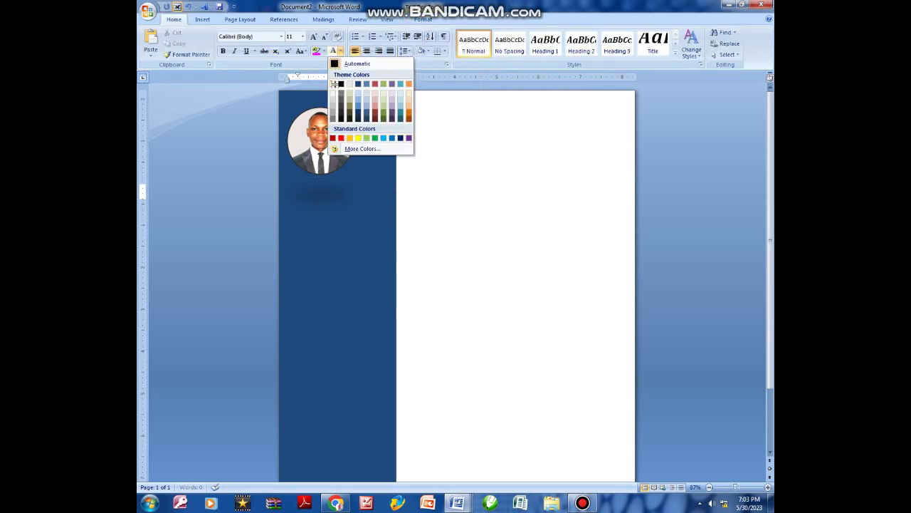
{"action": "left_click", "coordinate": [334, 86]}
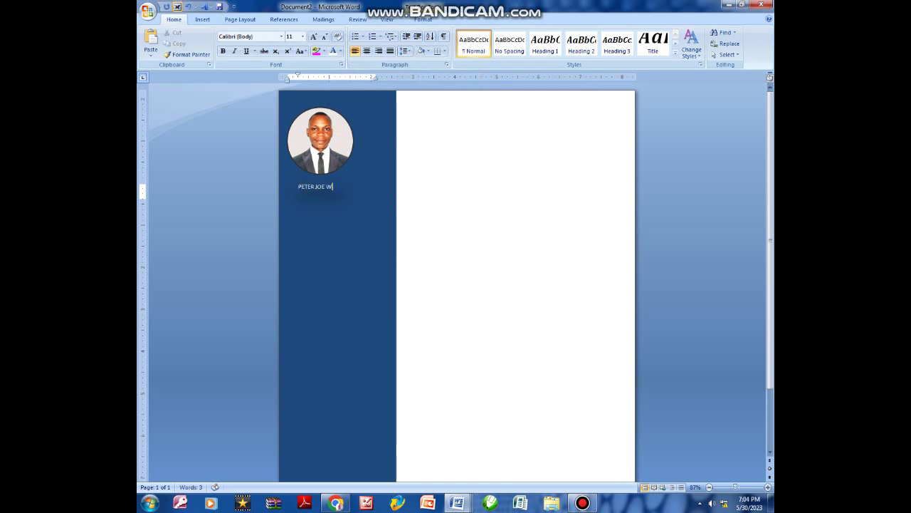
Enlarge the name to 18 pt with Grow Font and make it bold.
{"action": "left_click_drag", "start_coordinate": [337, 187], "coordinate": [298, 186]}
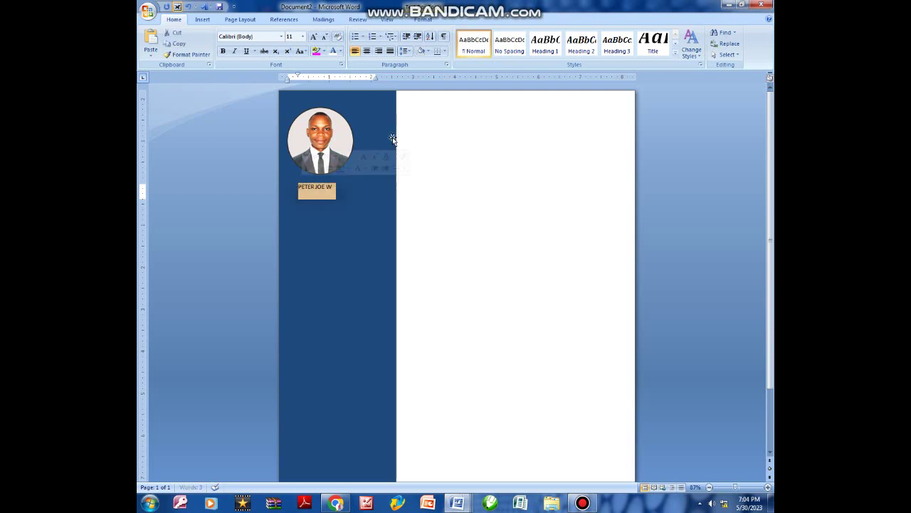
{"action": "left_click", "coordinate": [313, 37]}
{"action": "left_click", "coordinate": [314, 37]}
{"action": "left_click", "coordinate": [313, 37]}
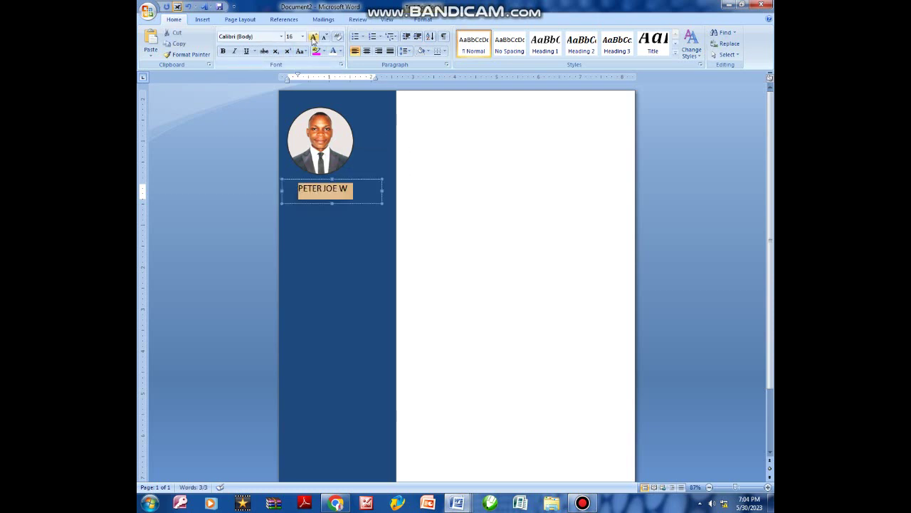
{"action": "left_click", "coordinate": [313, 37]}
{"action": "left_click", "coordinate": [223, 52]}
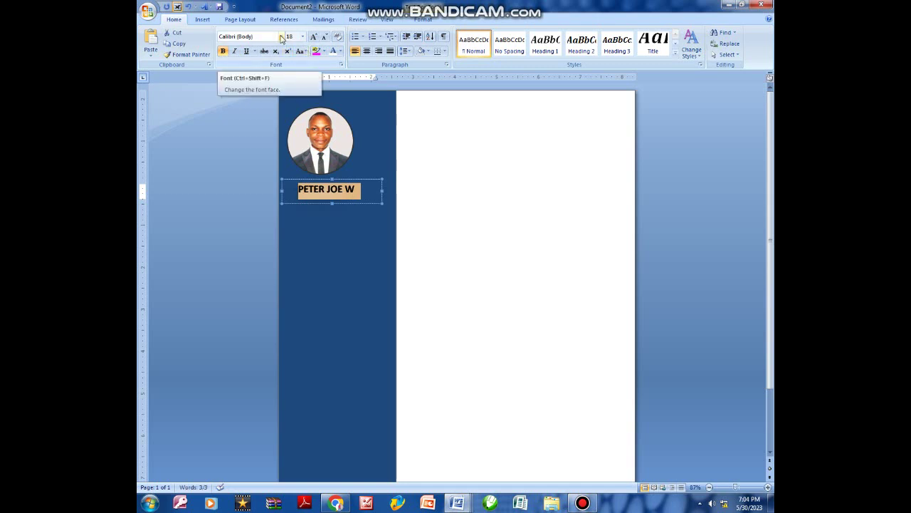
Change the name to Arial Black and shrink it until it fits on one line.
{"action": "left_click", "coordinate": [281, 36]}
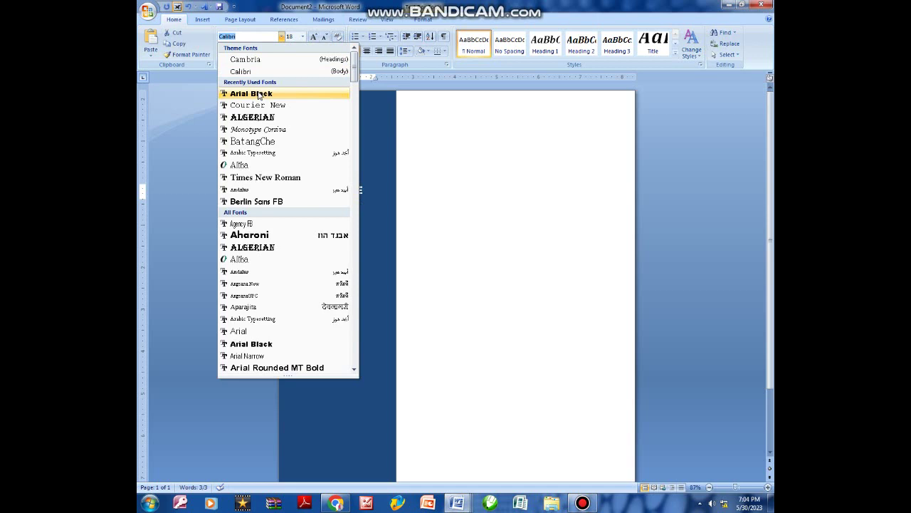
{"action": "left_click", "coordinate": [259, 94]}
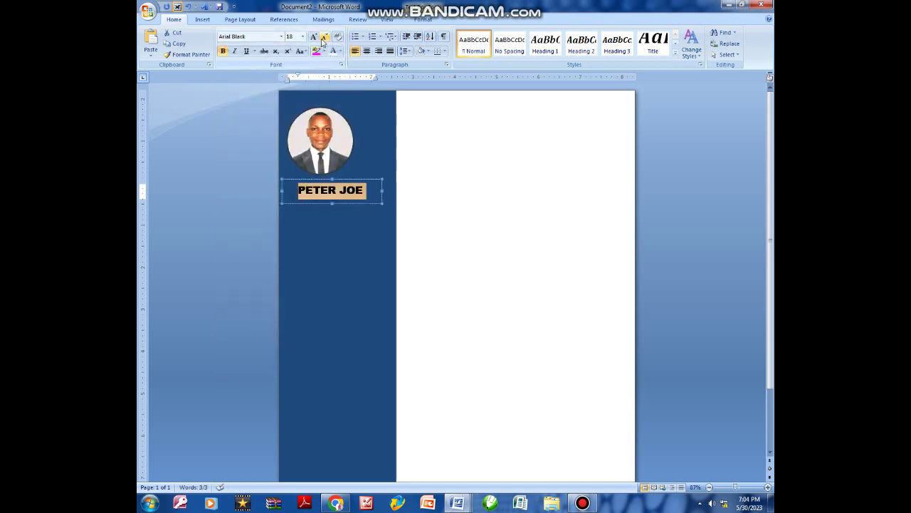
{"action": "left_click", "coordinate": [323, 37]}
{"action": "left_click", "coordinate": [326, 198]}
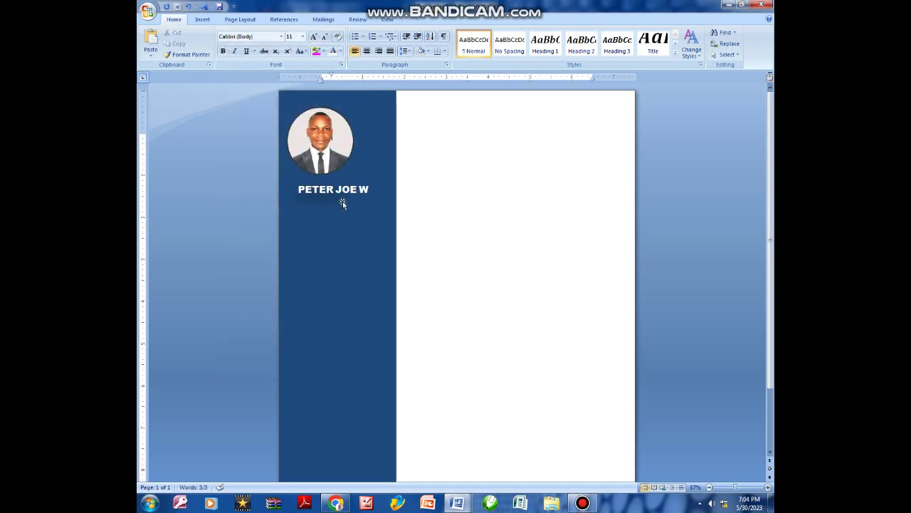
{"action": "left_click", "coordinate": [332, 183]}
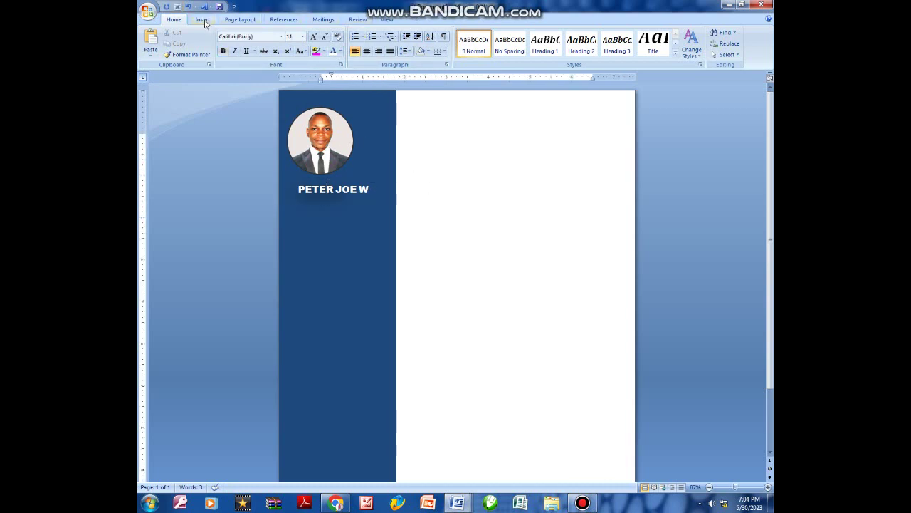
Draw a second text box just below the name and nudge it left and up.
{"action": "left_click", "coordinate": [202, 19]}
{"action": "left_click", "coordinate": [289, 56]}
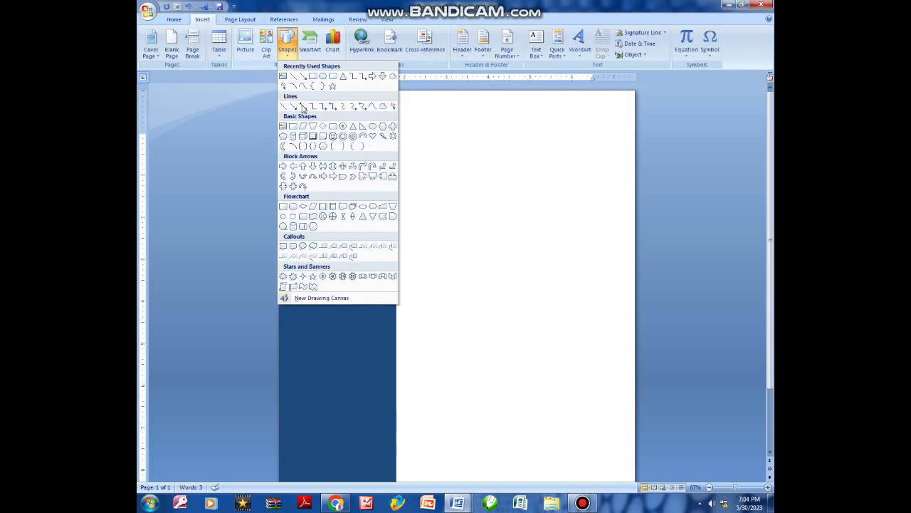
{"action": "left_click", "coordinate": [283, 77]}
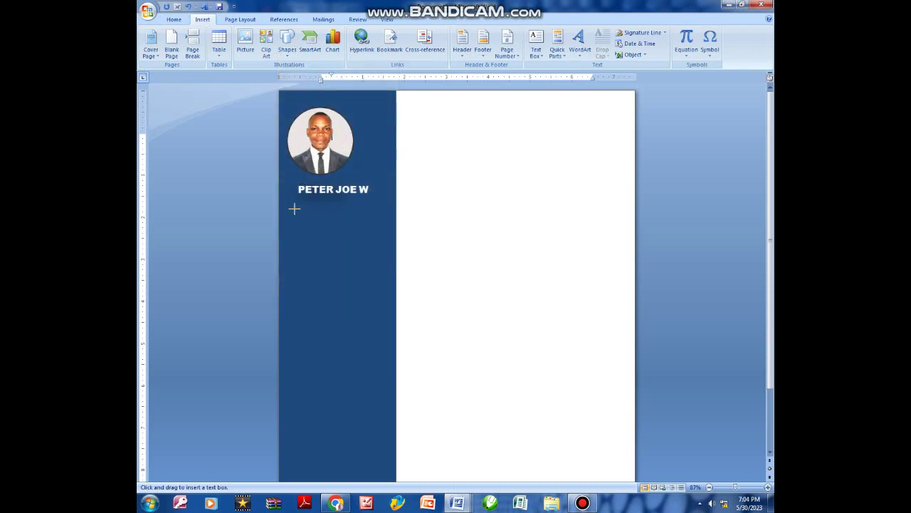
{"action": "left_click_drag", "start_coordinate": [293, 207], "coordinate": [381, 242]}
{"action": "left_click_drag", "start_coordinate": [321, 206], "coordinate": [316, 201]}
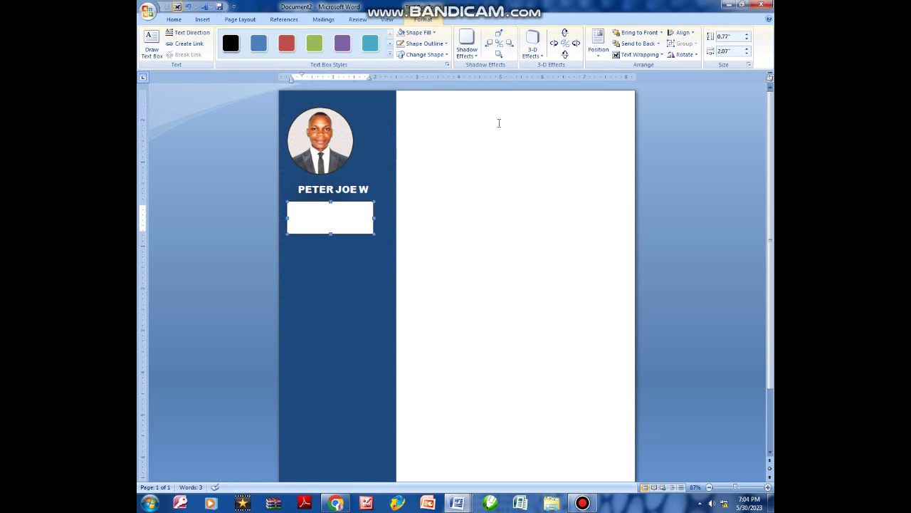
Set the new text box to No Fill and No Outline.
{"action": "left_click", "coordinate": [432, 34]}
{"action": "left_click", "coordinate": [420, 119]}
{"action": "left_click", "coordinate": [424, 43]}
{"action": "left_click", "coordinate": [421, 135]}
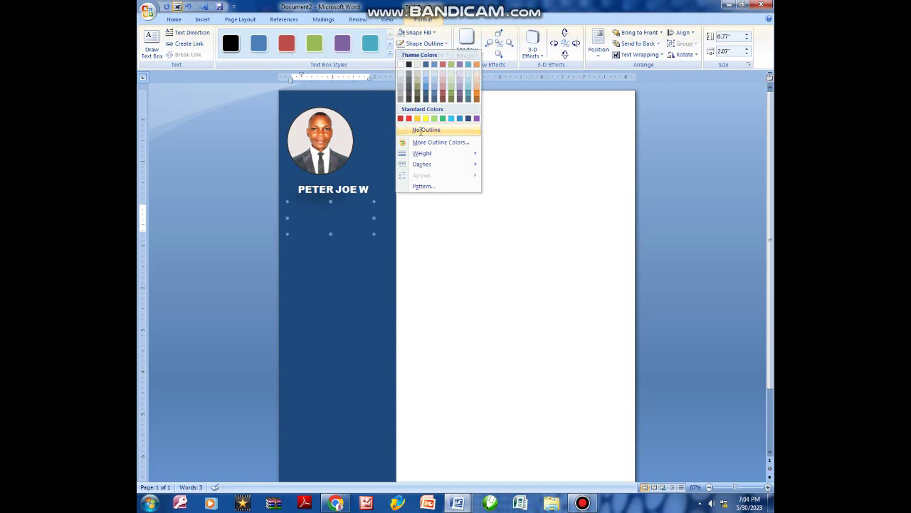
{"action": "left_click", "coordinate": [323, 212]}
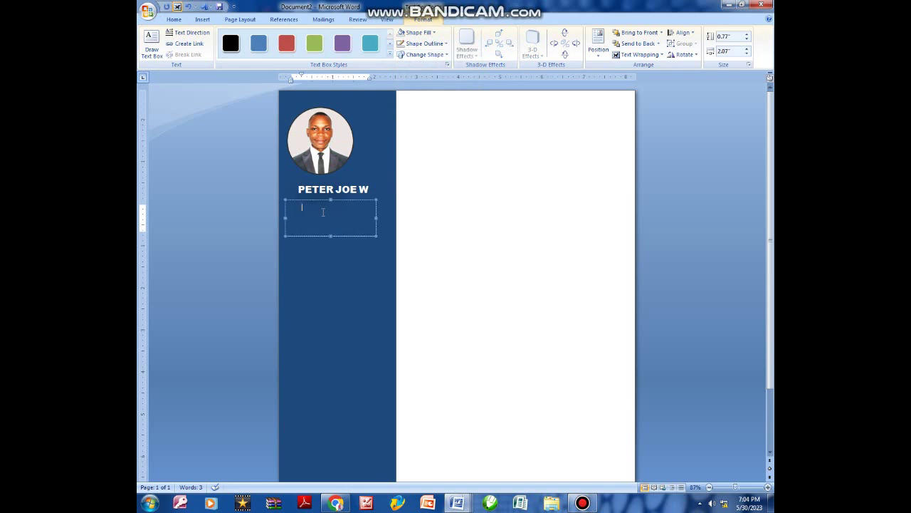
Type a white 'EMAIL:' label and e-mail address, widening the box to fit one line.
{"action": "left_click", "coordinate": [173, 19]}
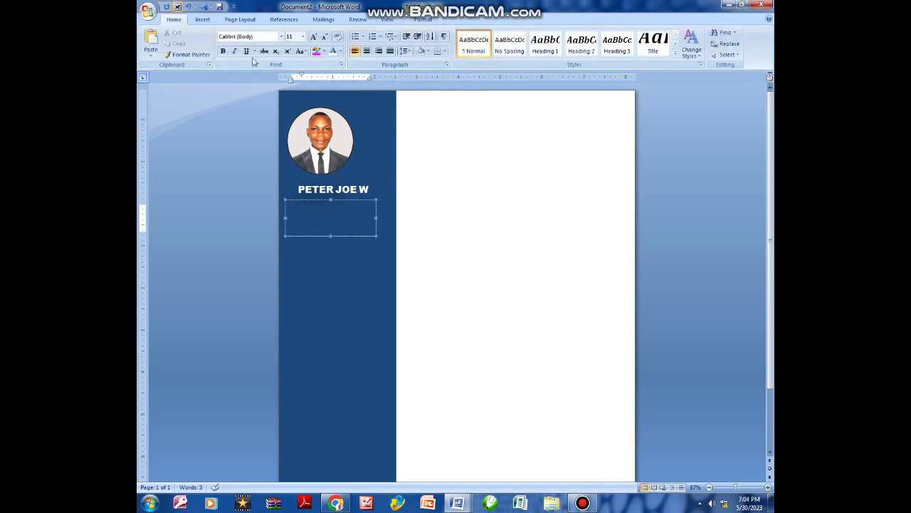
{"action": "left_click", "coordinate": [341, 51]}
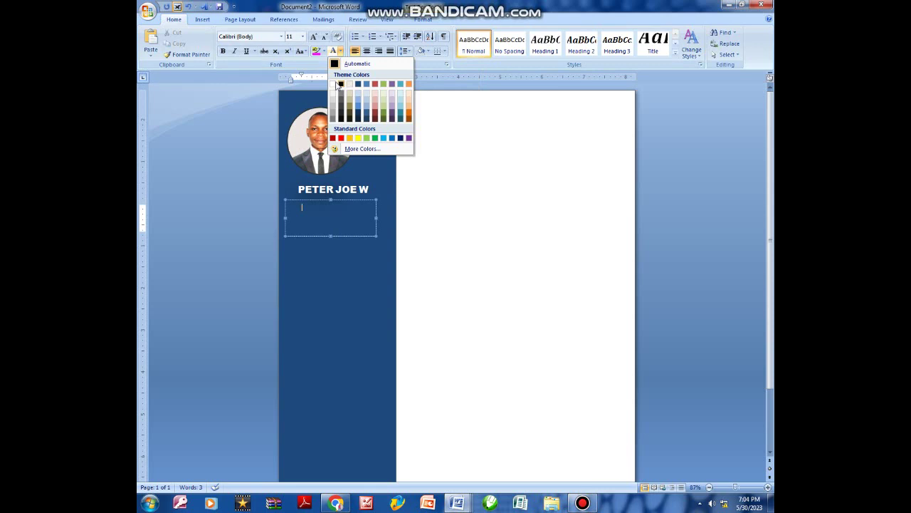
{"action": "left_click", "coordinate": [332, 84]}
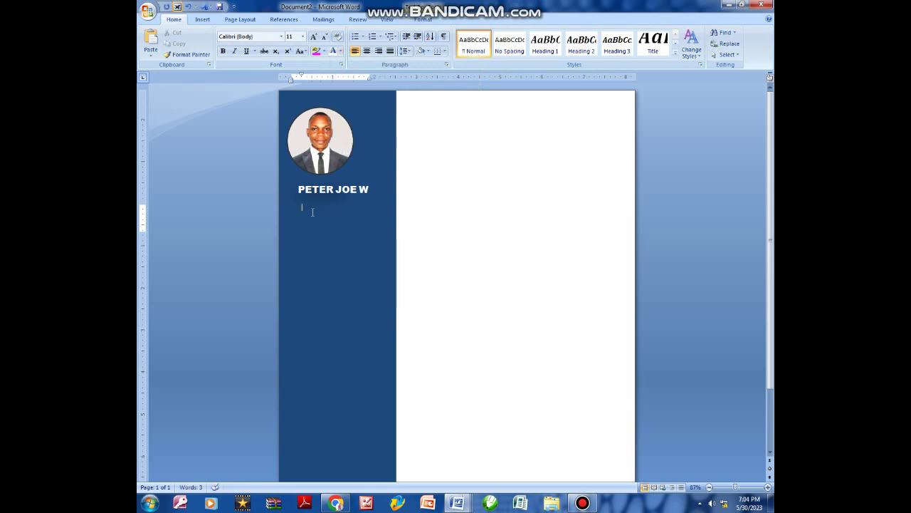
{"action": "type", "text": "EMA"}
{"action": "type", "text": "IL: "}
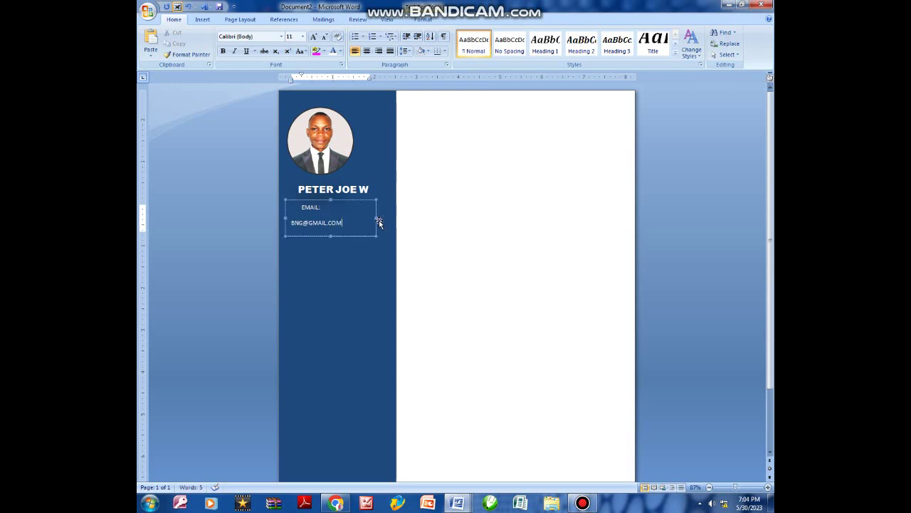
{"action": "left_click_drag", "start_coordinate": [377, 218], "coordinate": [385, 217]}
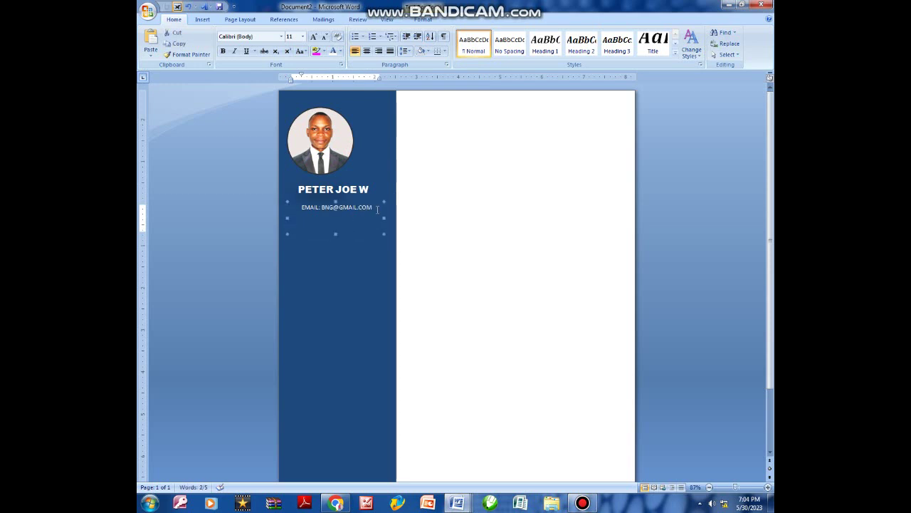
Give the email line 1.0 line spacing with no space after the paragraph.
{"action": "left_click", "coordinate": [376, 210]}
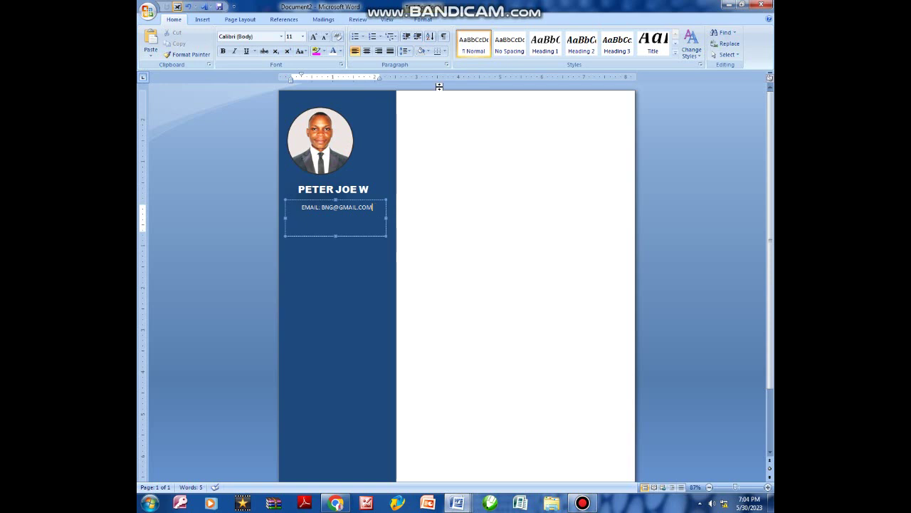
{"action": "left_click", "coordinate": [411, 51]}
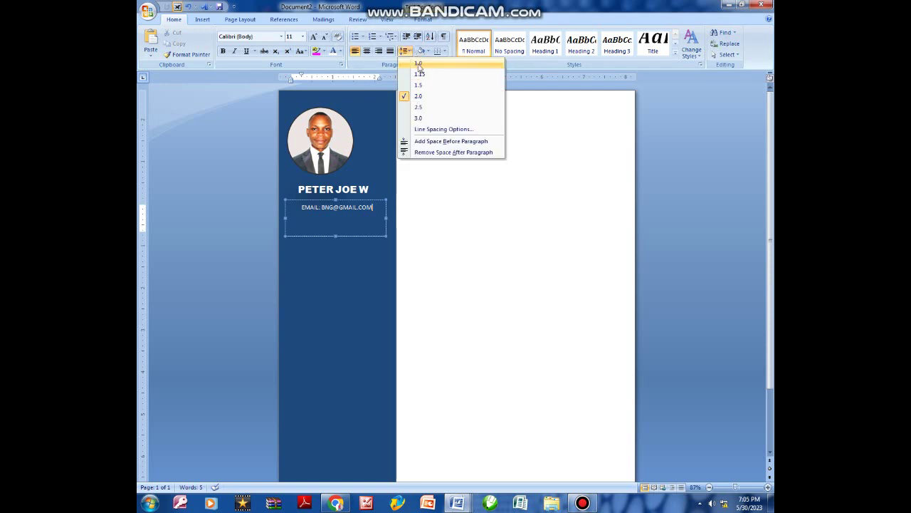
{"action": "left_click", "coordinate": [418, 64]}
{"action": "left_click", "coordinate": [403, 52]}
{"action": "left_click", "coordinate": [442, 153]}
Turn the e-mail address into a hyperlink and change its font colour.
{"action": "key", "text": "Return"}
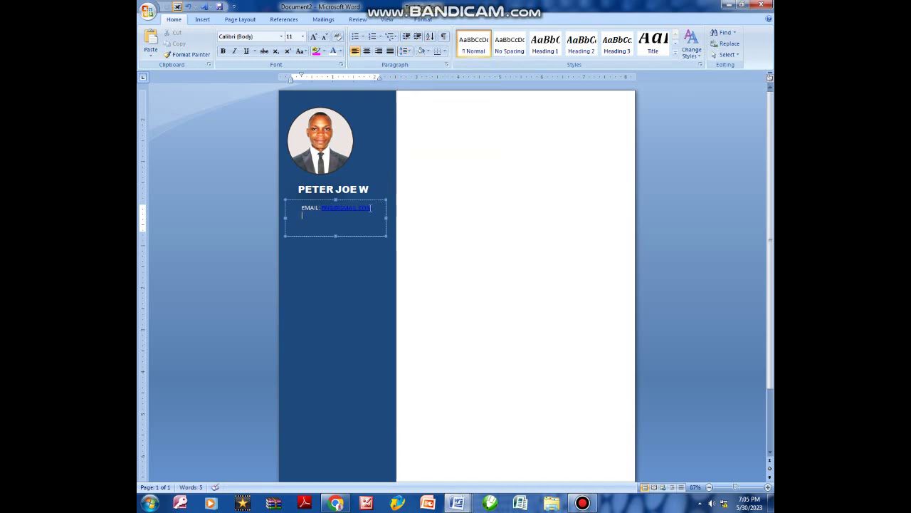
{"action": "left_click_drag", "start_coordinate": [374, 206], "coordinate": [320, 207]}
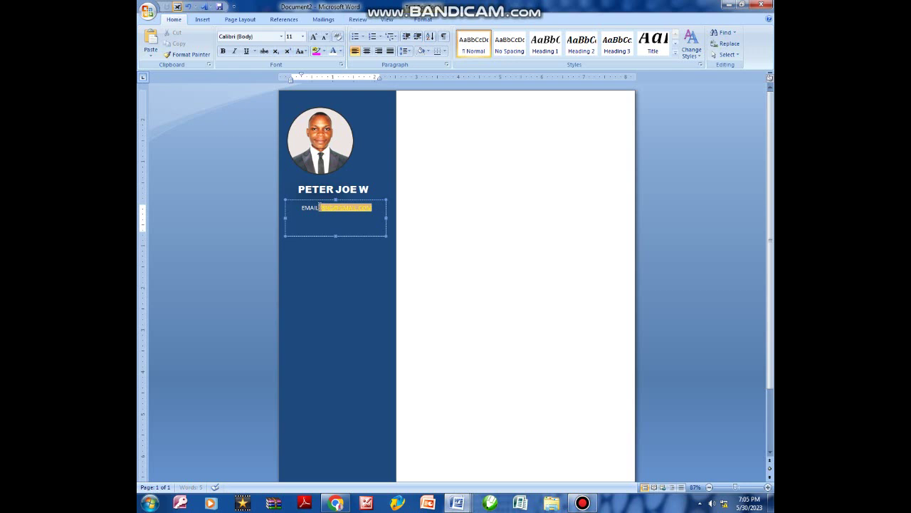
{"action": "left_click", "coordinate": [340, 53]}
{"action": "left_click", "coordinate": [337, 87]}
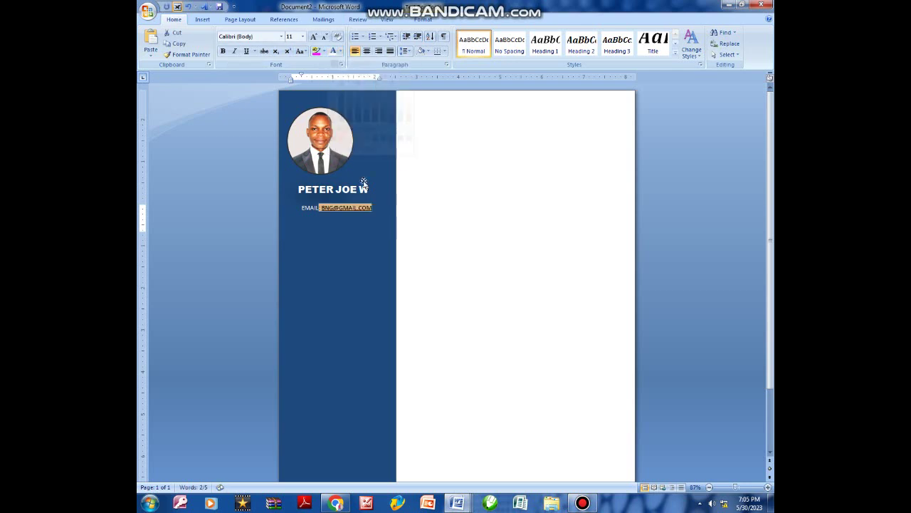
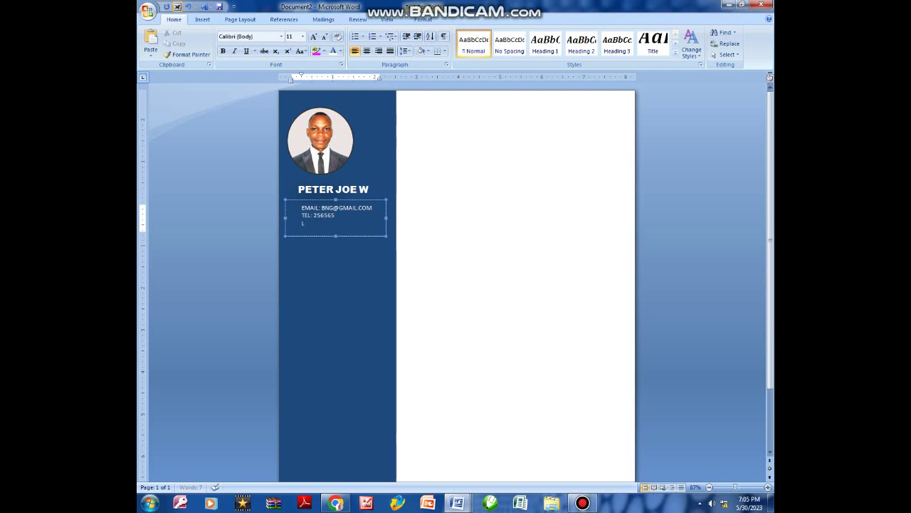
Add the line 'LOCATION: KENYA' to the contact details.
{"action": "type", "text": "ATION: KENYA"}
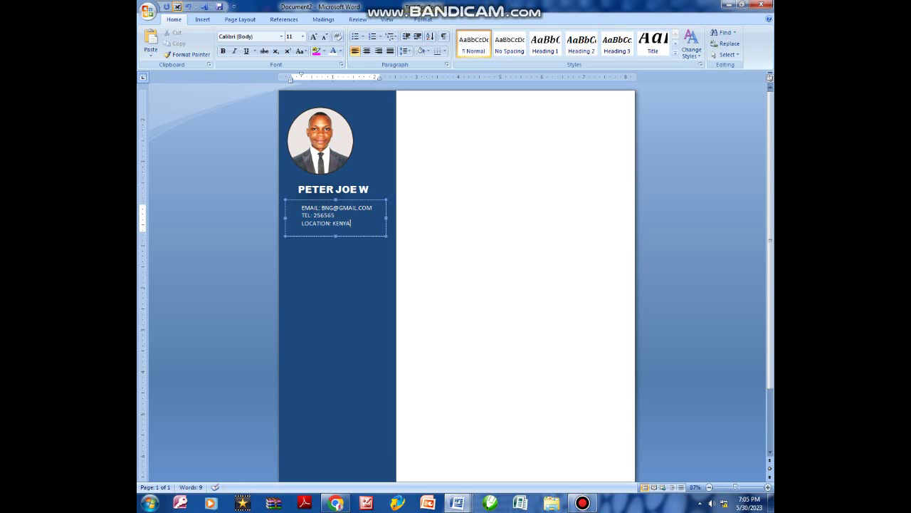
Nudge the contact box slightly up-left and paste a duplicate of it.
{"action": "left_click_drag", "start_coordinate": [365, 205], "coordinate": [358, 202]}
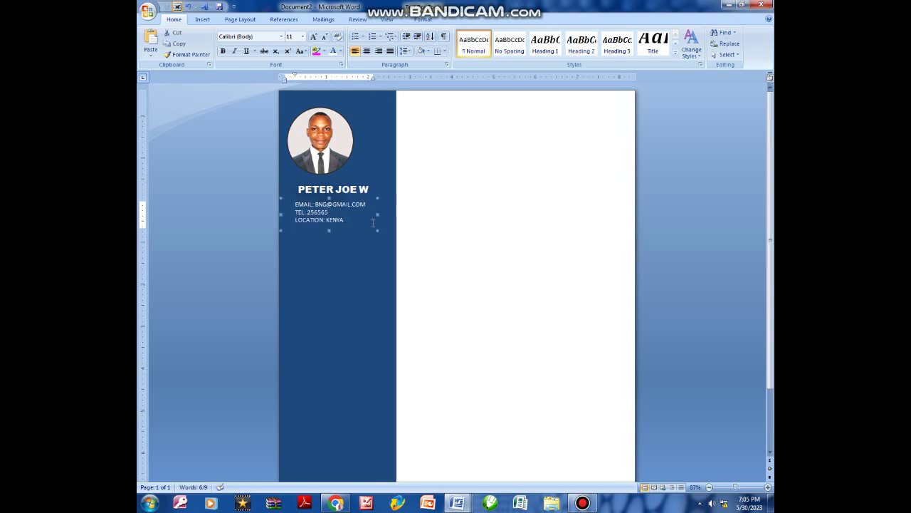
{"action": "left_click", "coordinate": [337, 225]}
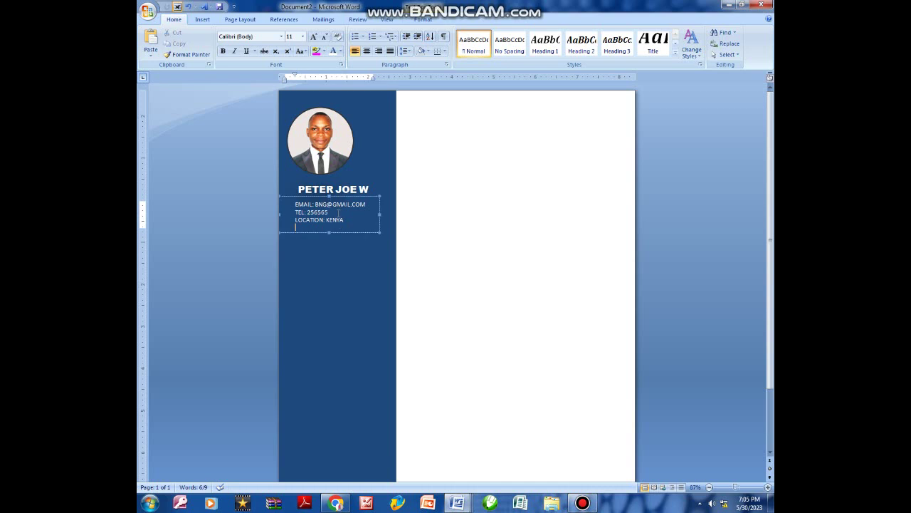
{"action": "left_click", "coordinate": [340, 197]}
{"action": "left_click", "coordinate": [340, 201]}
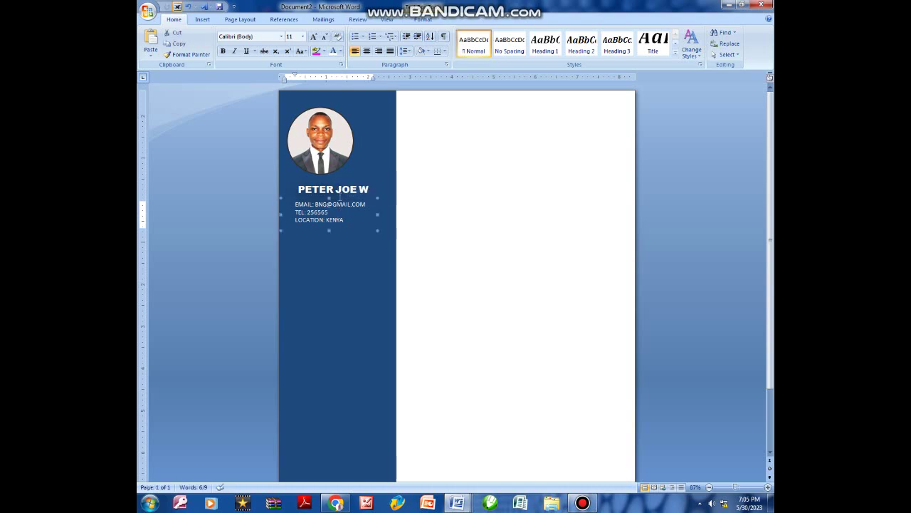
{"action": "key", "text": "ctrl+v"}
Move the copy below the contact details and delete all its text.
{"action": "left_click_drag", "start_coordinate": [363, 205], "coordinate": [360, 237]}
{"action": "left_click", "coordinate": [347, 252]}
{"action": "key", "text": "ctrl+a"}
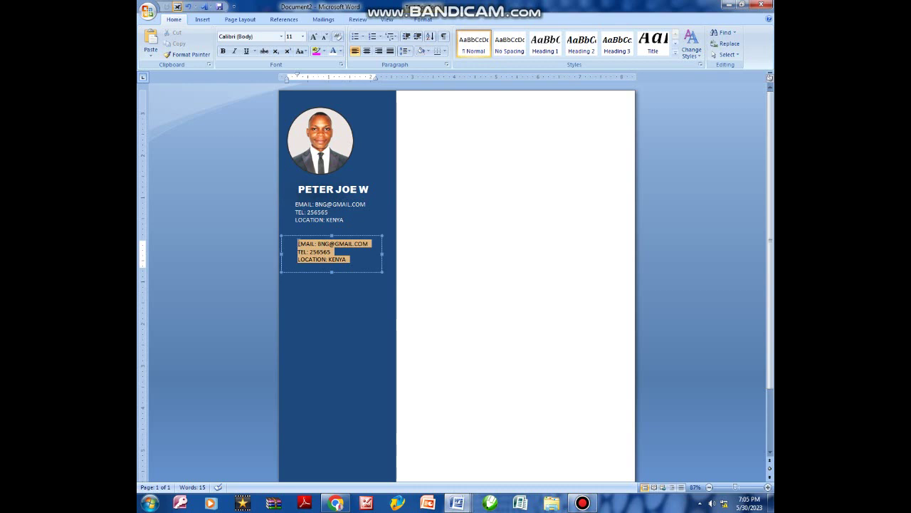
{"action": "key", "text": "Delete"}
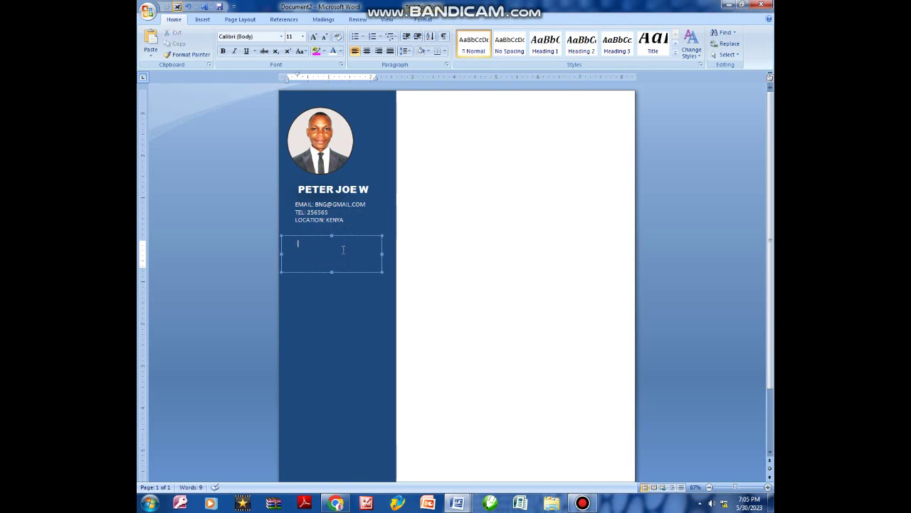
Type SKILLS, grow its font to 20, and shorten the box to fit.
{"action": "type", "text": "SKILLS"}
{"action": "left_click_drag", "start_coordinate": [320, 244], "coordinate": [294, 244]}
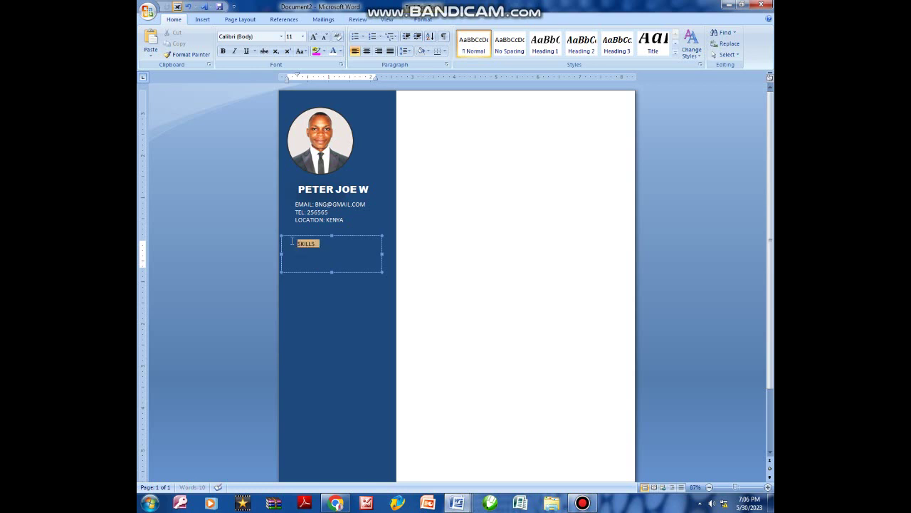
{"action": "left_click", "coordinate": [316, 38]}
{"action": "left_click", "coordinate": [315, 37]}
{"action": "left_click", "coordinate": [316, 38]}
{"action": "left_click", "coordinate": [316, 38]}
{"action": "left_click", "coordinate": [315, 38]}
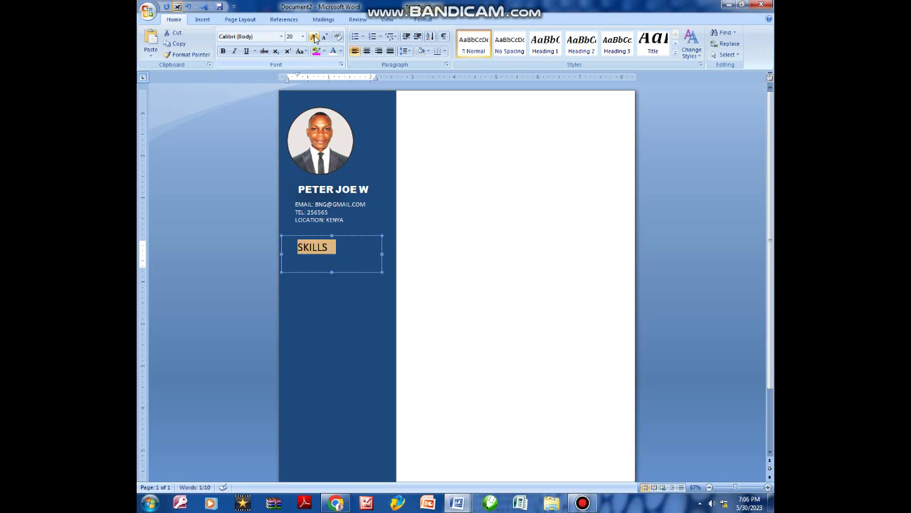
{"action": "left_click", "coordinate": [331, 255]}
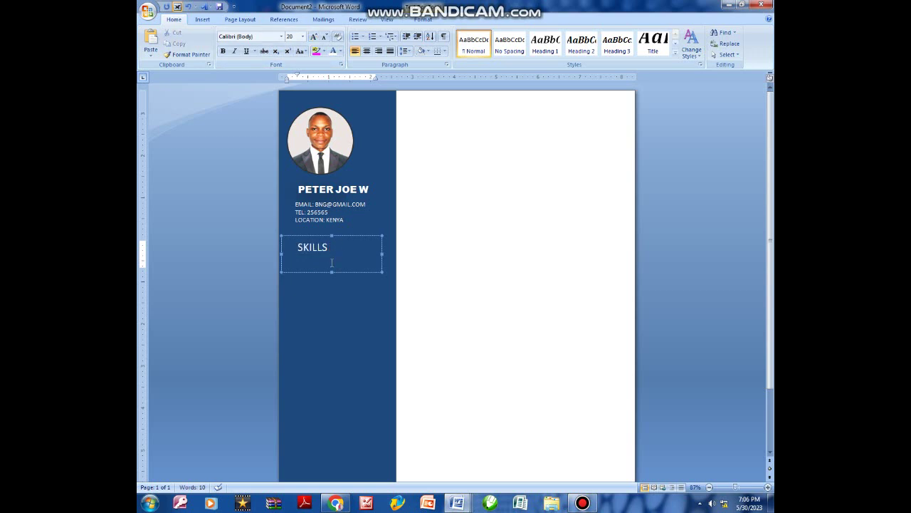
{"action": "left_click_drag", "start_coordinate": [330, 273], "coordinate": [340, 257]}
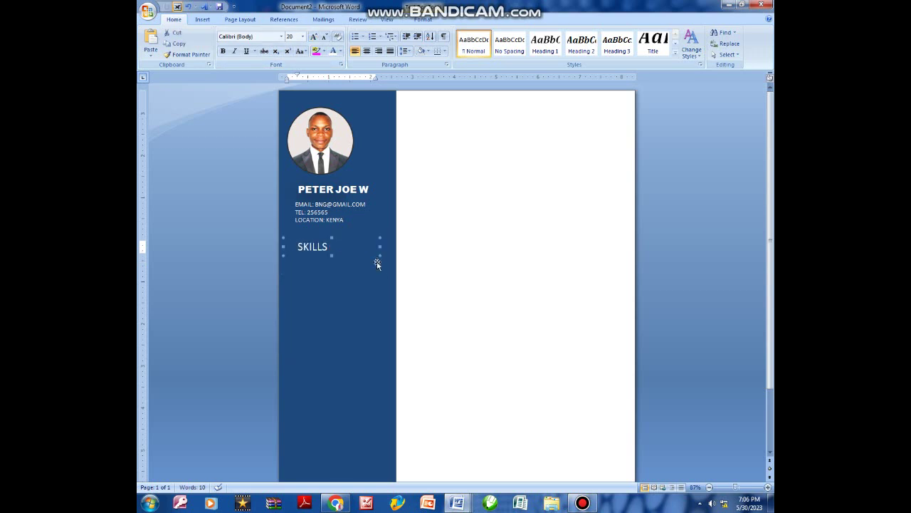
Make the SKILLS heading bold and reduce it to 18 point.
{"action": "left_click", "coordinate": [336, 247]}
{"action": "double_click", "coordinate": [335, 247]}
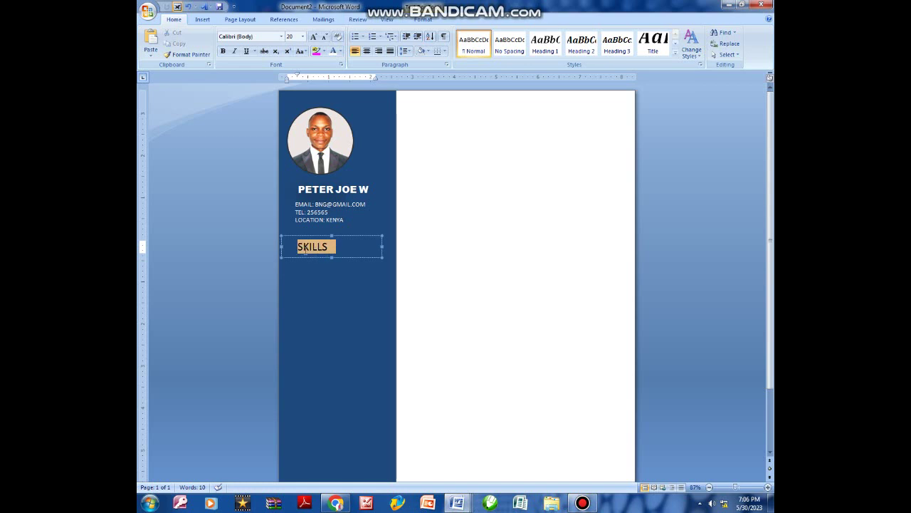
{"action": "left_click", "coordinate": [222, 54]}
{"action": "left_click", "coordinate": [363, 251]}
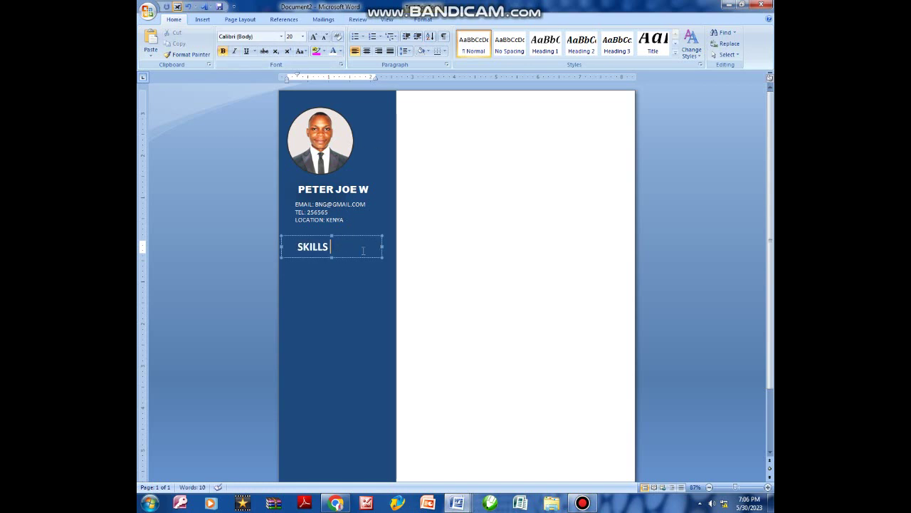
{"action": "double_click", "coordinate": [323, 247]}
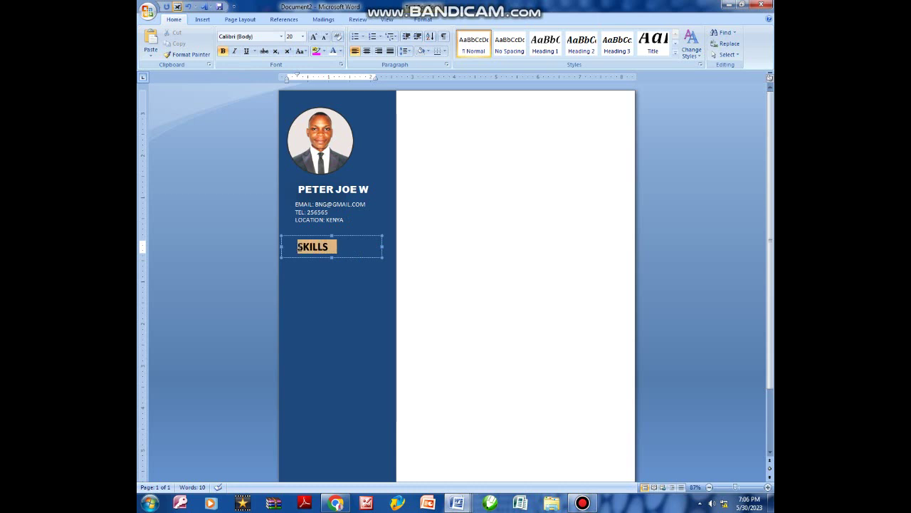
{"action": "left_click", "coordinate": [324, 37]}
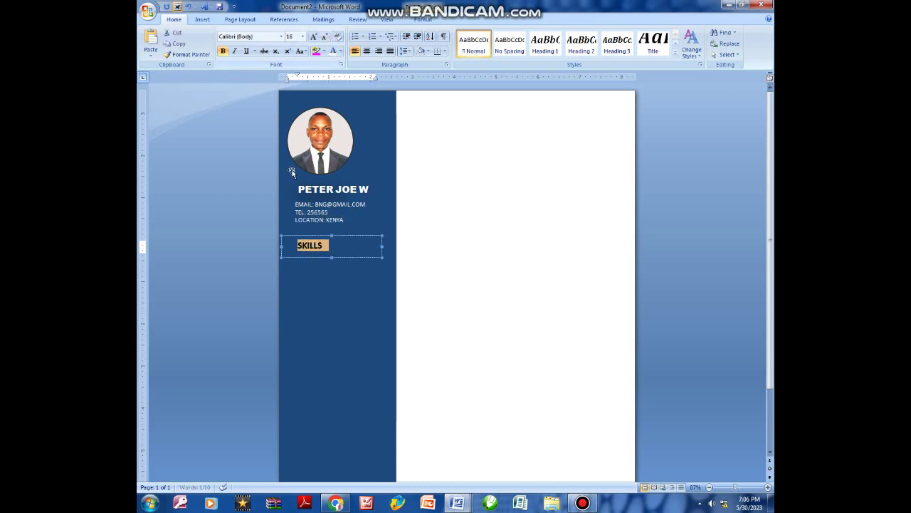
{"action": "left_click", "coordinate": [346, 248]}
{"action": "double_click", "coordinate": [316, 246]}
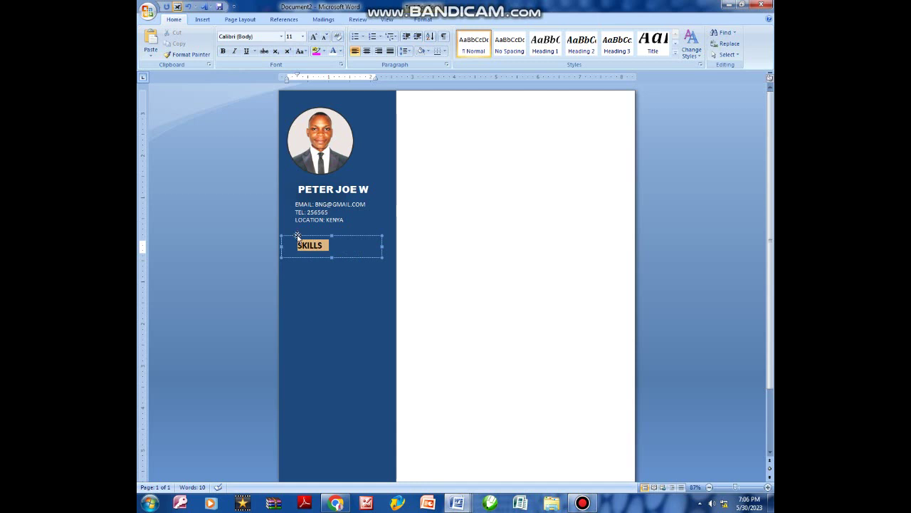
{"action": "left_click", "coordinate": [342, 249]}
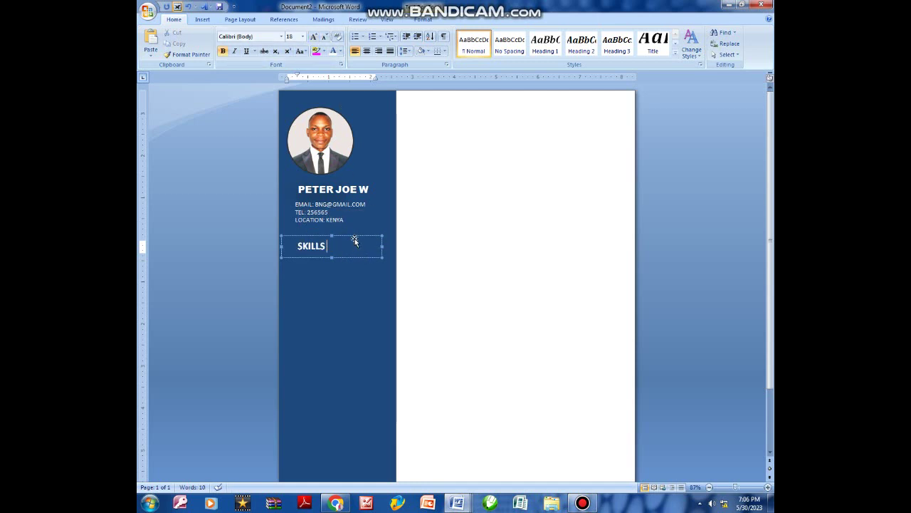
Copy and paste the SKILLS heading box.
{"action": "left_click", "coordinate": [355, 237]}
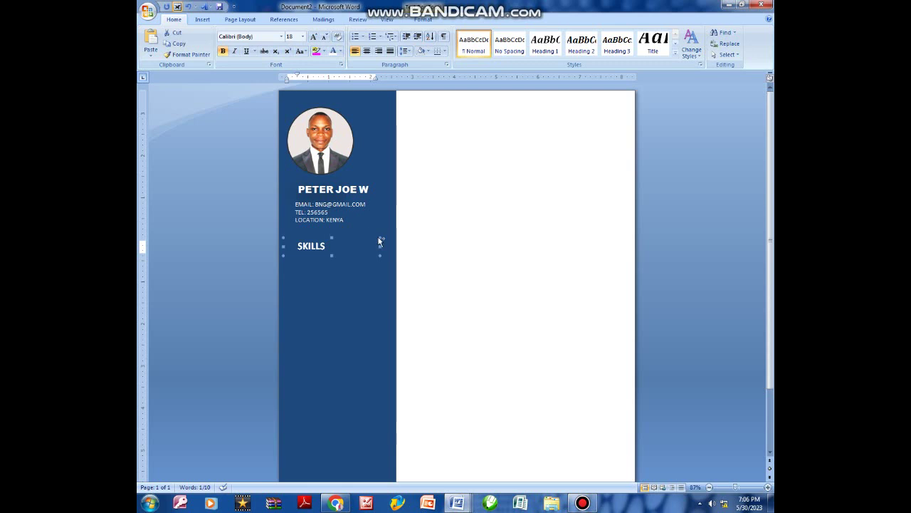
{"action": "key", "text": "ctrl+c"}
{"action": "key", "text": "ctrl+v"}
{"action": "left_click", "coordinate": [345, 252]}
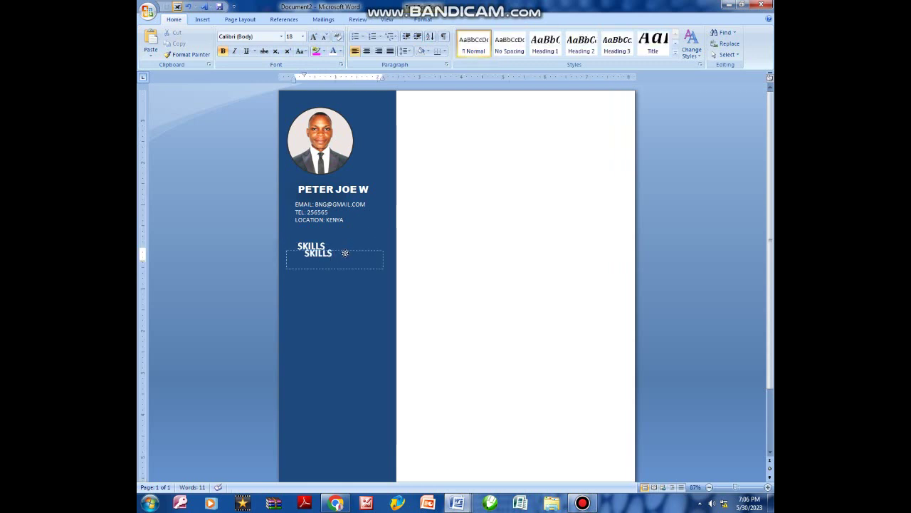
Move the duplicate under SKILLS, set it to 12 point, and erase its text.
{"action": "left_click_drag", "start_coordinate": [346, 253], "coordinate": [336, 263]}
{"action": "double_click", "coordinate": [296, 263]}
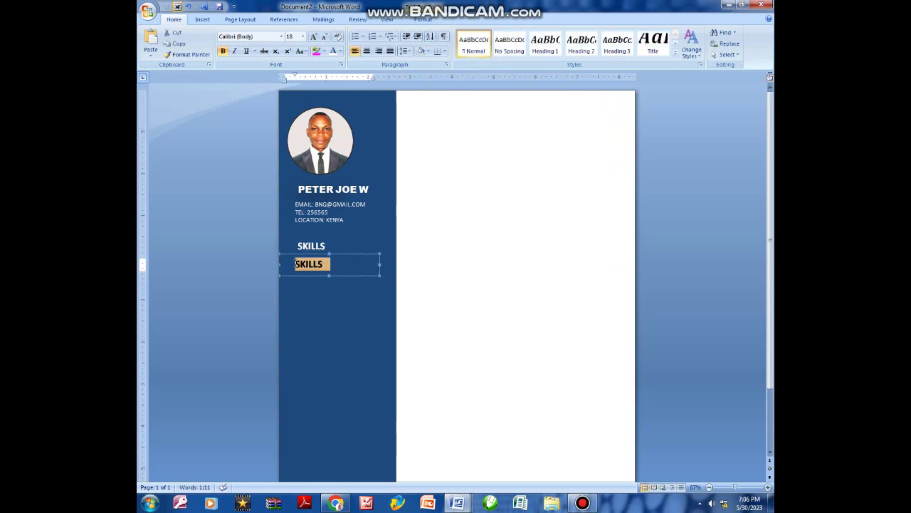
{"action": "left_click", "coordinate": [303, 36]}
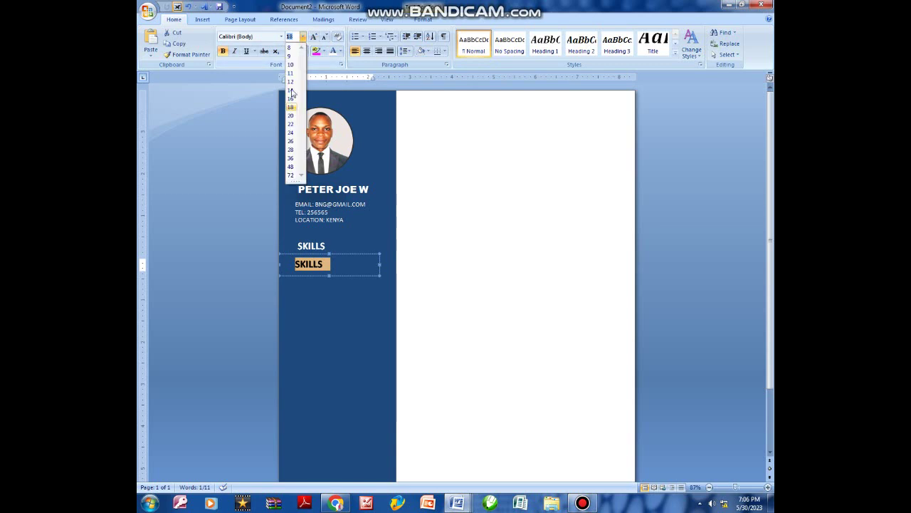
{"action": "left_click", "coordinate": [291, 81]}
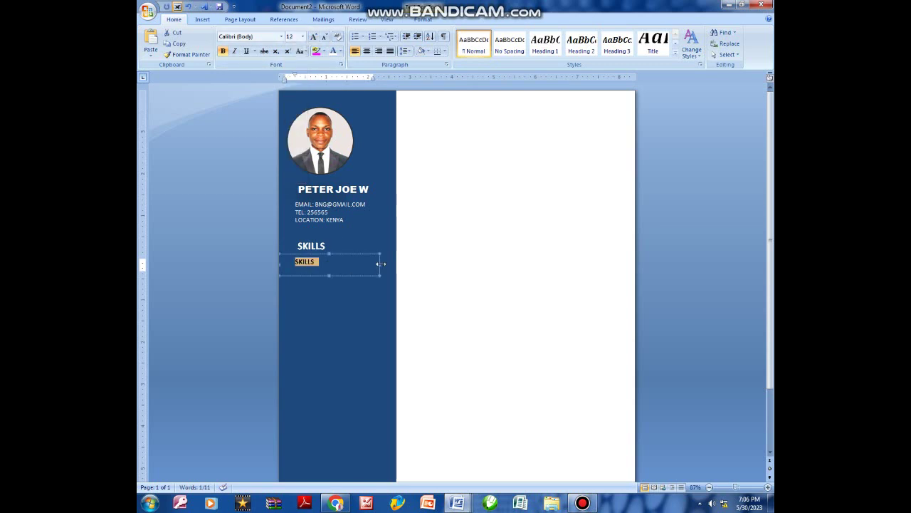
{"action": "left_click", "coordinate": [329, 264]}
{"action": "key", "text": "BackSpace"}
{"action": "key", "text": "BackSpace"}
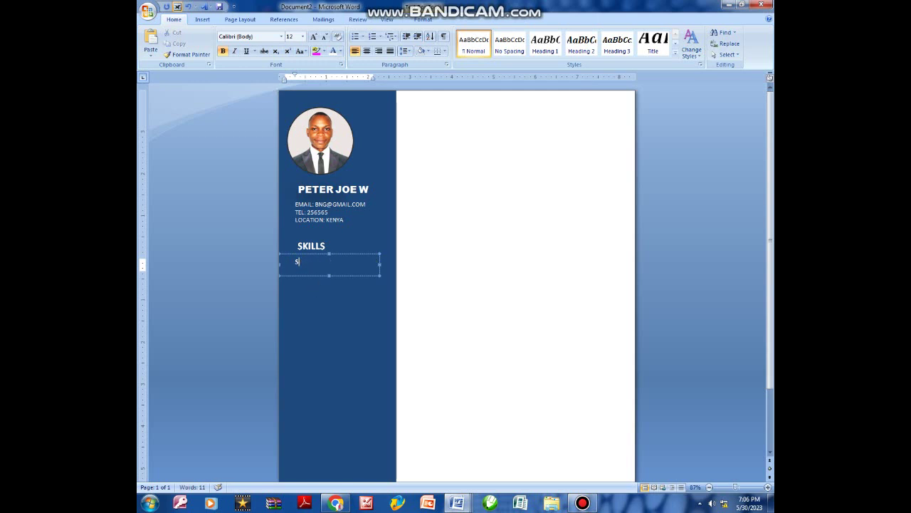
Apply a filled square bullet and list DESIGNING and TYPING.
{"action": "left_click", "coordinate": [362, 36]}
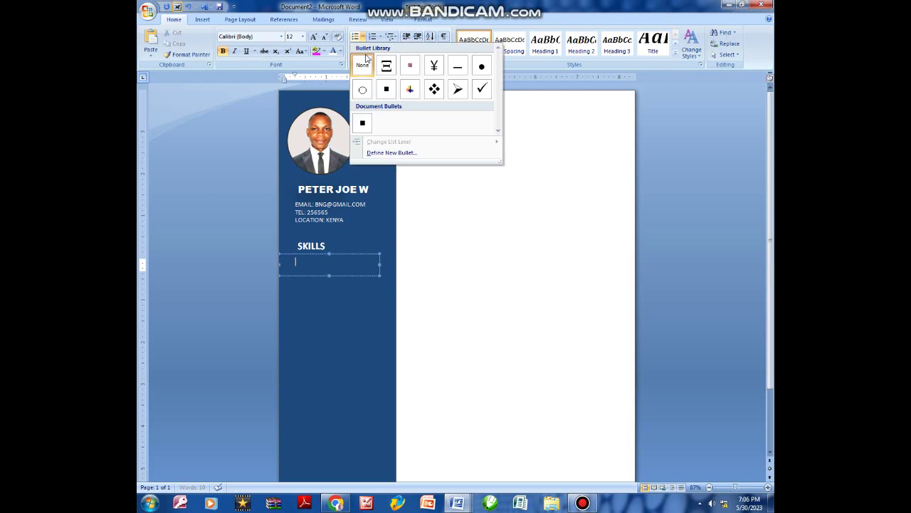
{"action": "left_click", "coordinate": [389, 85]}
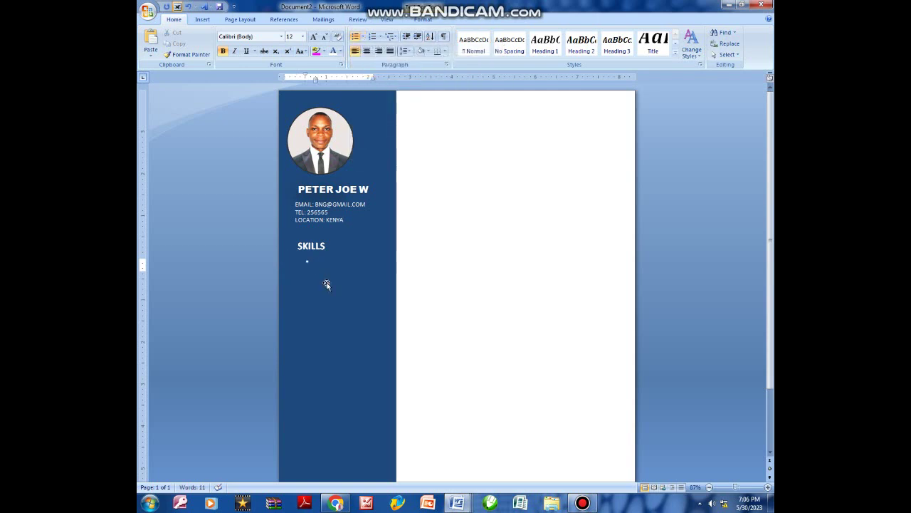
{"action": "type", "text": "DESIGNING"}
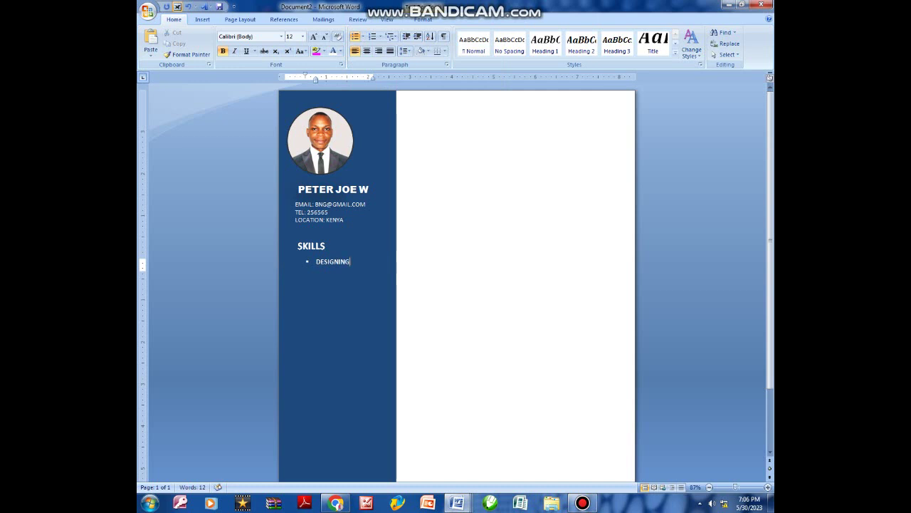
{"action": "key", "text": "Return"}
{"action": "type", "text": "TYPING"}
Select the skills list box and make it taller for more items.
{"action": "left_click", "coordinate": [330, 283]}
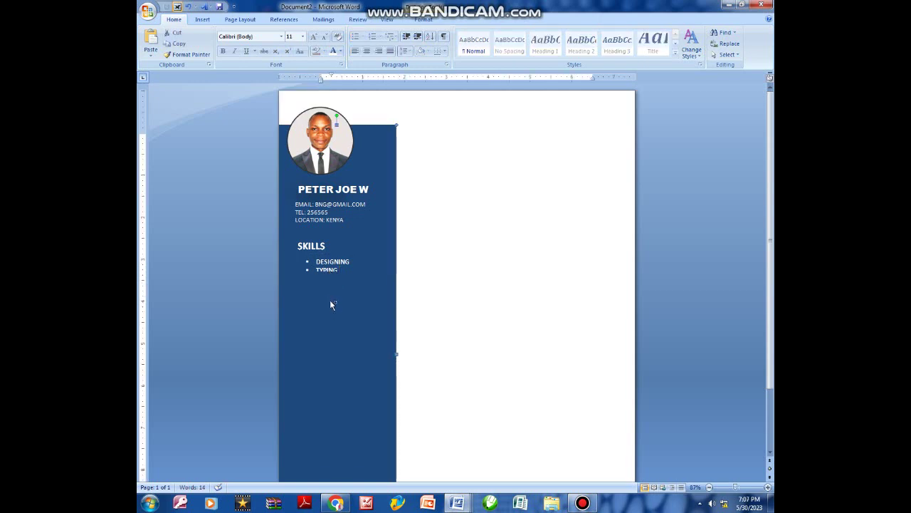
{"action": "left_click", "coordinate": [329, 273]}
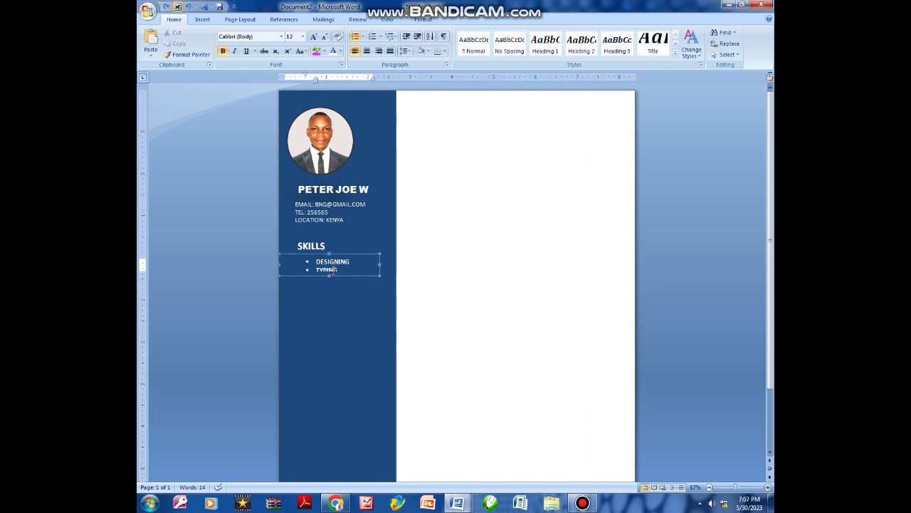
{"action": "left_click", "coordinate": [328, 288]}
{"action": "left_click", "coordinate": [326, 274]}
{"action": "left_click", "coordinate": [325, 276]}
{"action": "left_click", "coordinate": [323, 279]}
{"action": "left_click", "coordinate": [325, 278]}
{"action": "left_click", "coordinate": [327, 277]}
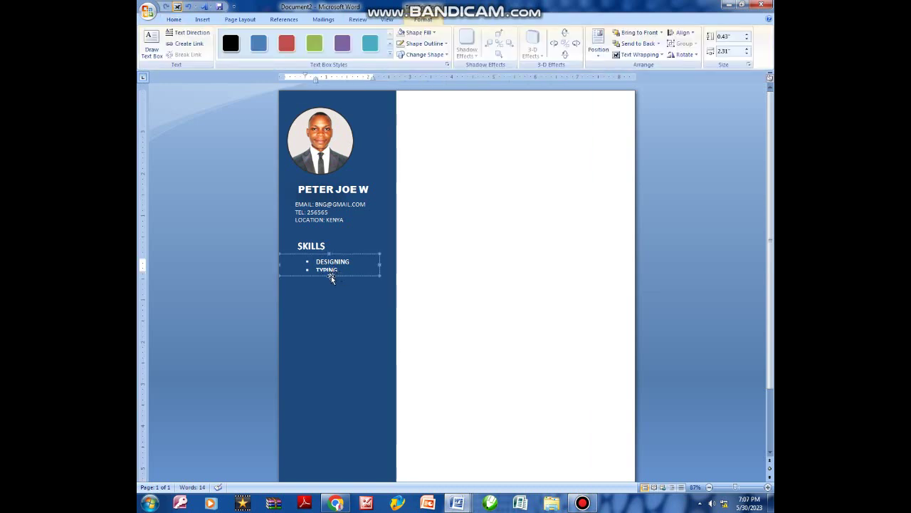
{"action": "left_click", "coordinate": [329, 275]}
{"action": "left_click_drag", "start_coordinate": [329, 275], "coordinate": [334, 362]}
Add PRINTING and IT bullets and shorten the box to fit four items.
{"action": "left_click", "coordinate": [358, 269]}
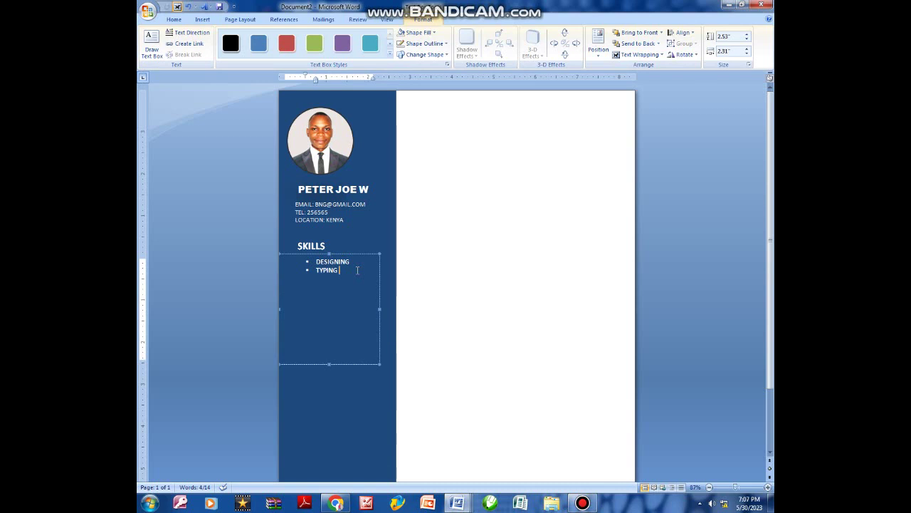
{"action": "key", "text": "Return"}
{"action": "type", "text": "PRINTING"}
{"action": "key", "text": "Return"}
{"action": "type", "text": "IT"}
{"action": "left_click", "coordinate": [333, 362]}
{"action": "left_click_drag", "start_coordinate": [338, 322], "coordinate": [340, 303]}
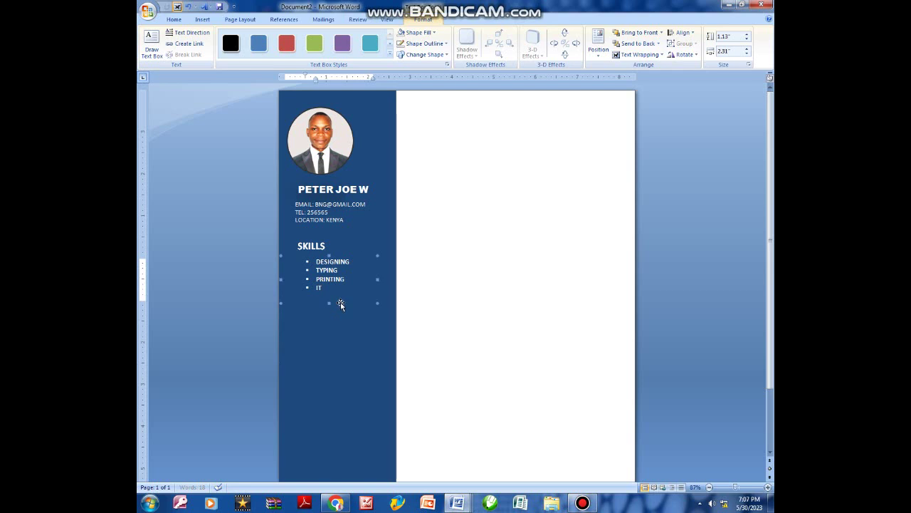
{"action": "left_click", "coordinate": [311, 238]}
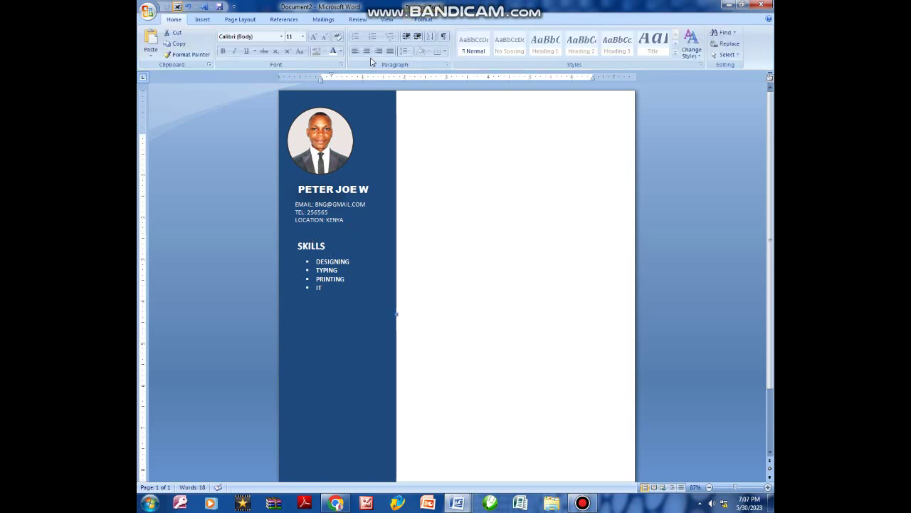
Draw a white 1½ pt straight line under the SKILLS heading.
{"action": "left_click", "coordinate": [203, 19]}
{"action": "left_click", "coordinate": [287, 43]}
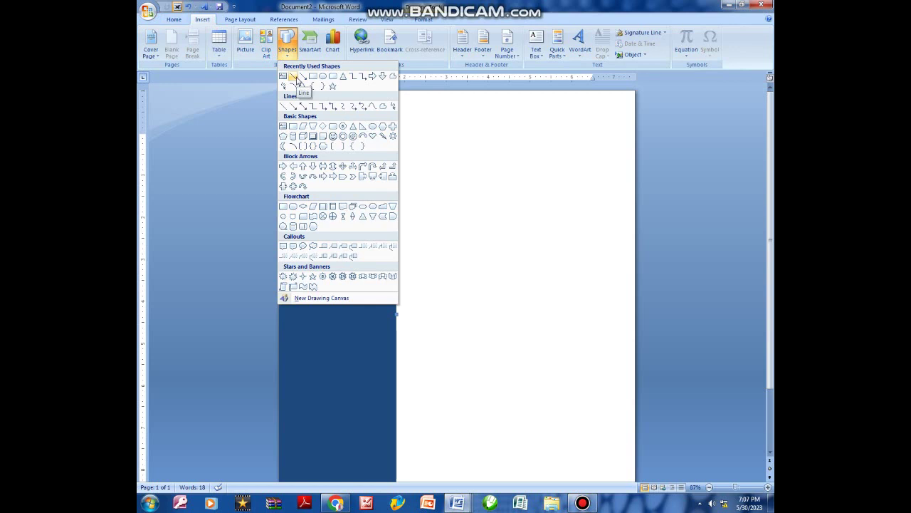
{"action": "left_click", "coordinate": [297, 79]}
{"action": "left_click_drag", "start_coordinate": [291, 251], "coordinate": [381, 252]}
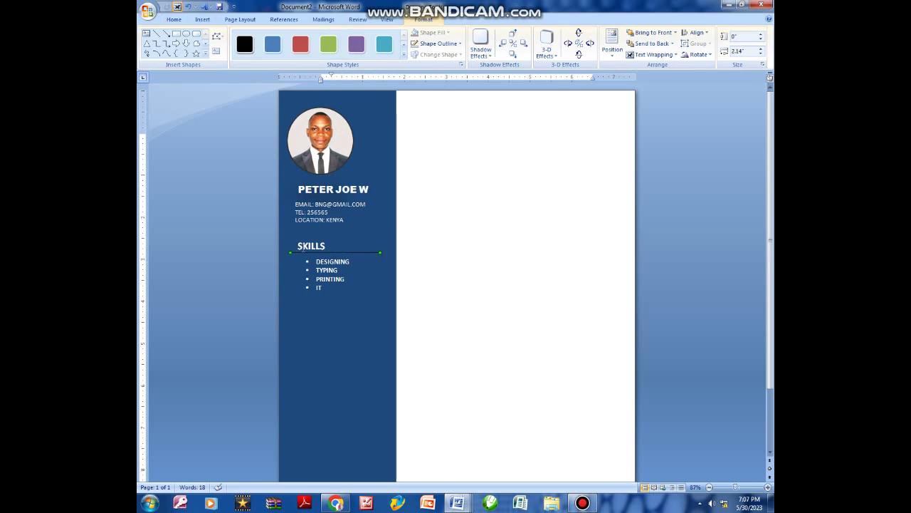
{"action": "left_click", "coordinate": [433, 43]}
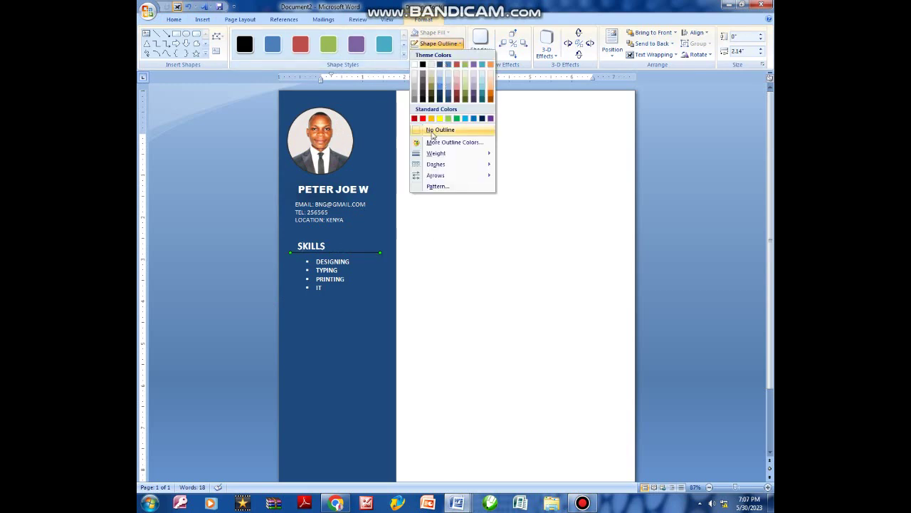
{"action": "left_click", "coordinate": [414, 65]}
{"action": "left_click", "coordinate": [451, 45]}
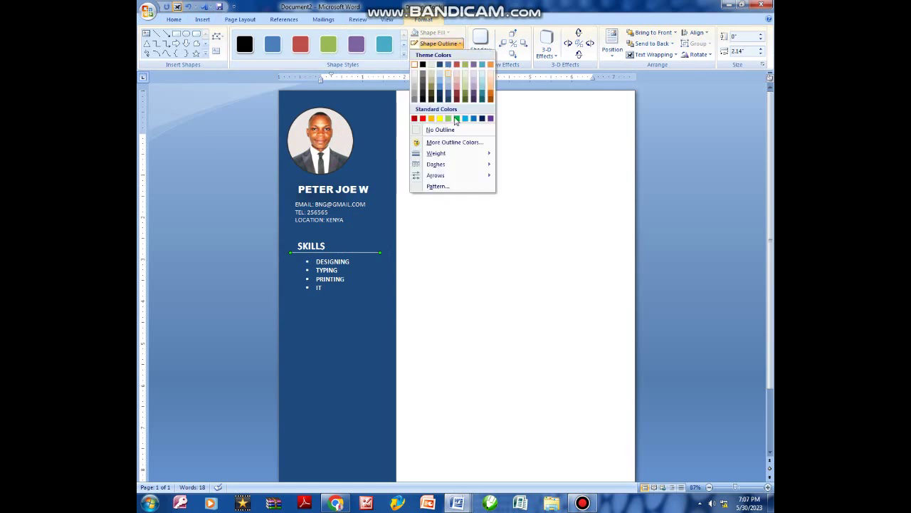
{"action": "mouse_move", "coordinate": [454, 153]}
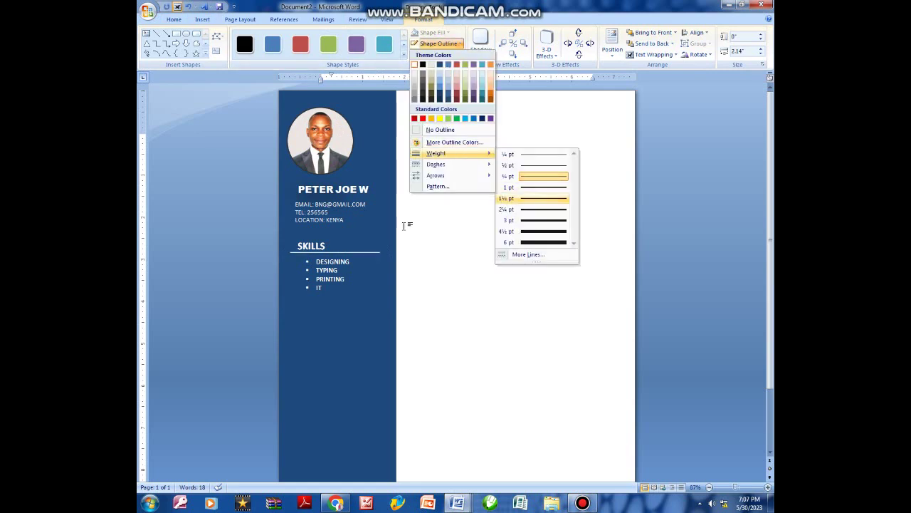
{"action": "left_click", "coordinate": [537, 200]}
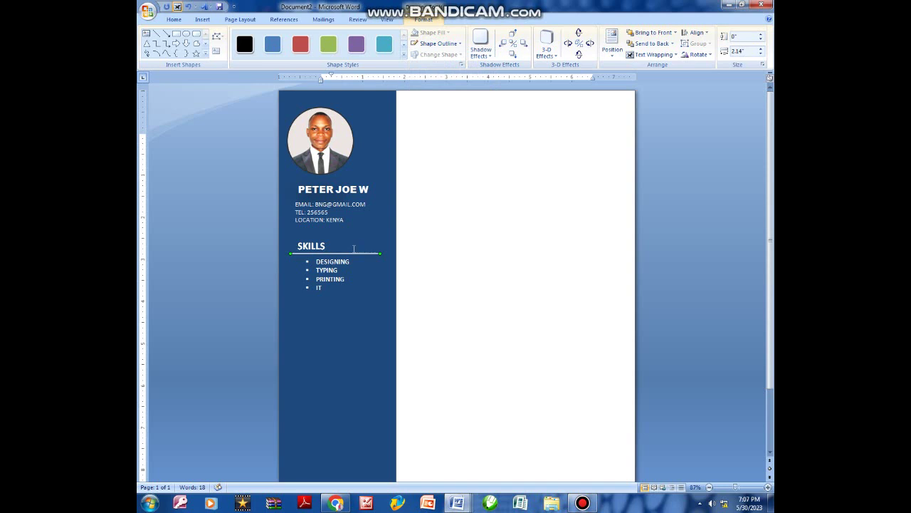
Select the whole SKILLS heading box as an object.
{"action": "left_click", "coordinate": [316, 244]}
{"action": "left_click", "coordinate": [334, 260]}
{"action": "left_click", "coordinate": [315, 243]}
{"action": "left_click", "coordinate": [315, 239]}
Paste a copy of the SKILLS heading below the skills list and retype it as LANGUAGES.
{"action": "key", "text": "ctrl+v"}
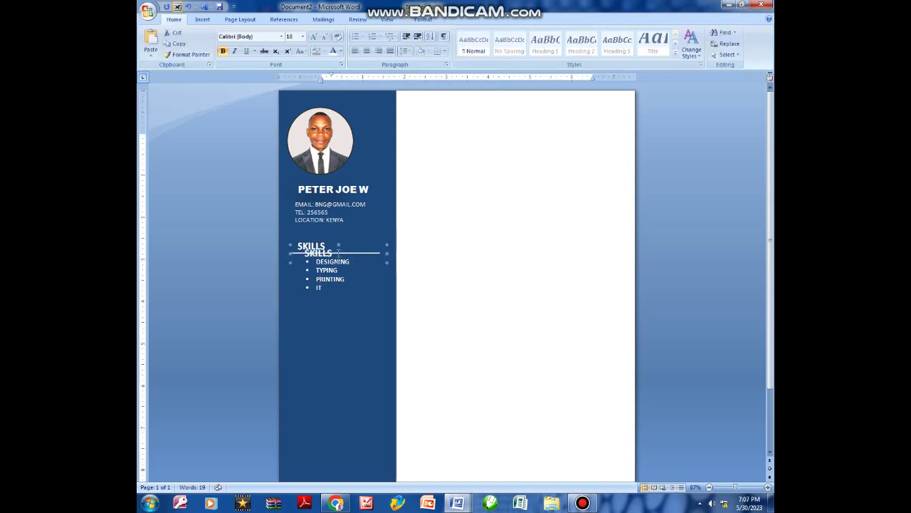
{"action": "left_click_drag", "start_coordinate": [352, 242], "coordinate": [347, 306]}
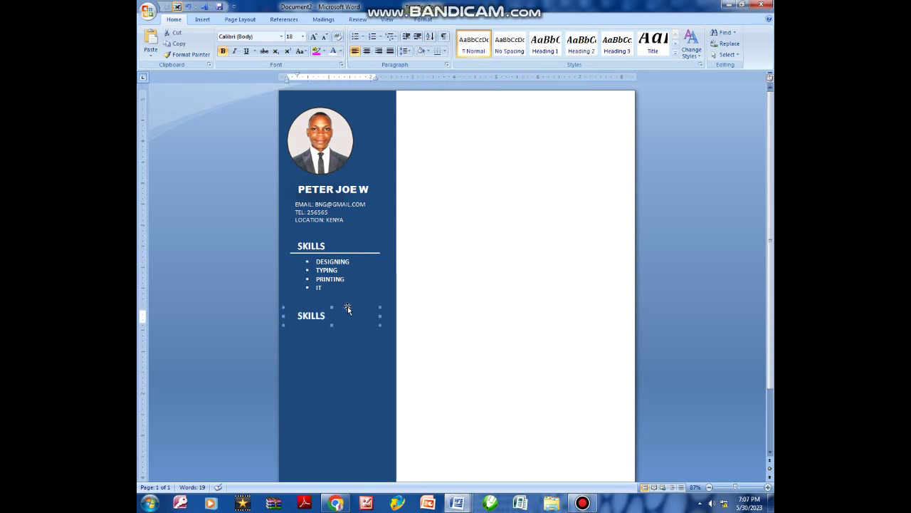
{"action": "left_click", "coordinate": [333, 314]}
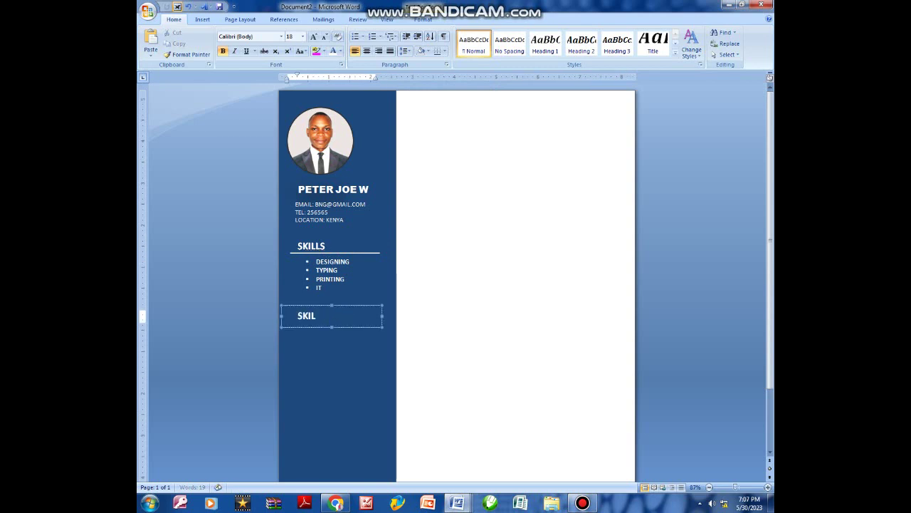
{"action": "key", "text": "BackSpace"}
{"action": "type", "text": "langau"}
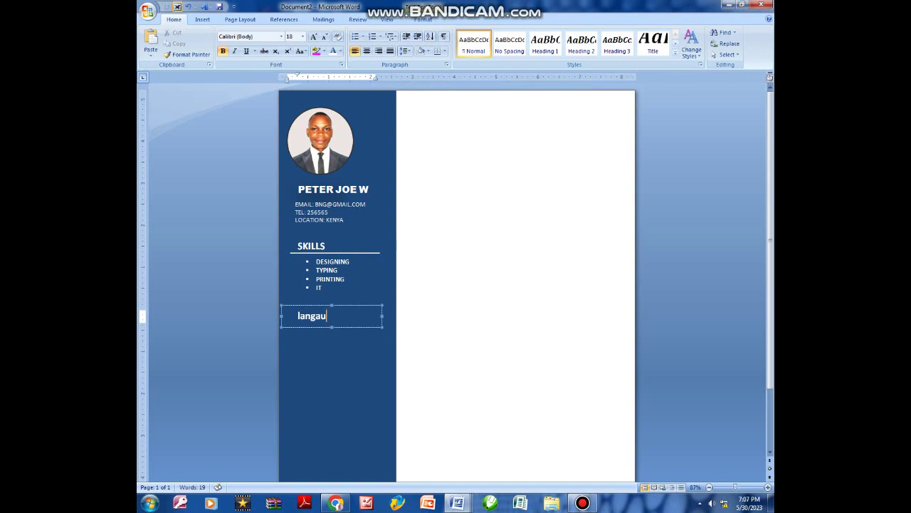
{"action": "key", "text": "BackSpace"}
{"action": "key", "text": "BackSpace"}
{"action": "key", "text": "BackSpace"}
{"action": "type", "text": "LANGAUAGES"}
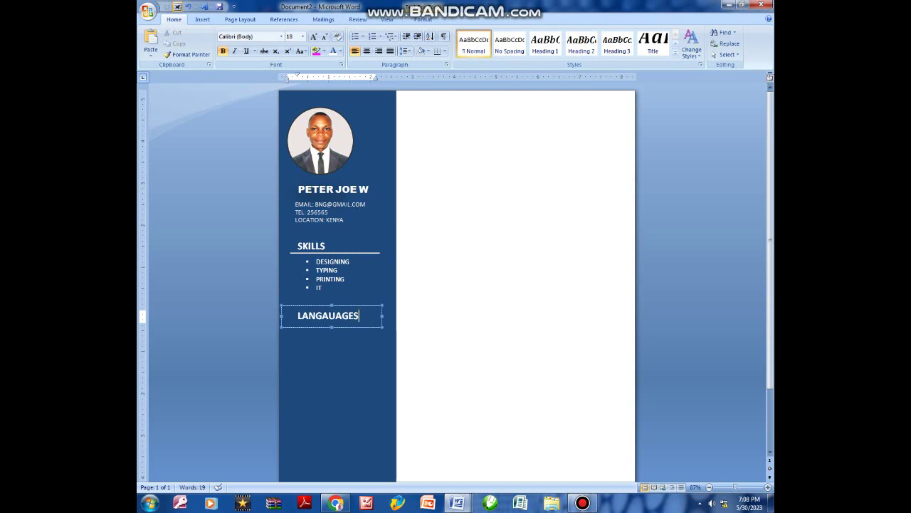
{"action": "key", "text": "BackSpace"}
{"action": "key", "text": "BackSpace"}
{"action": "key", "text": "BackSpace"}
{"action": "key", "text": "BackSpace"}
{"action": "key", "text": "BackSpace"}
{"action": "key", "text": "BackSpace"}
{"action": "key", "text": "BackSpace"}
{"action": "key", "text": "BackSpace"}
{"action": "key", "text": "BackSpace"}
{"action": "key", "text": "BackSpace"}
{"action": "type", "text": "L"}
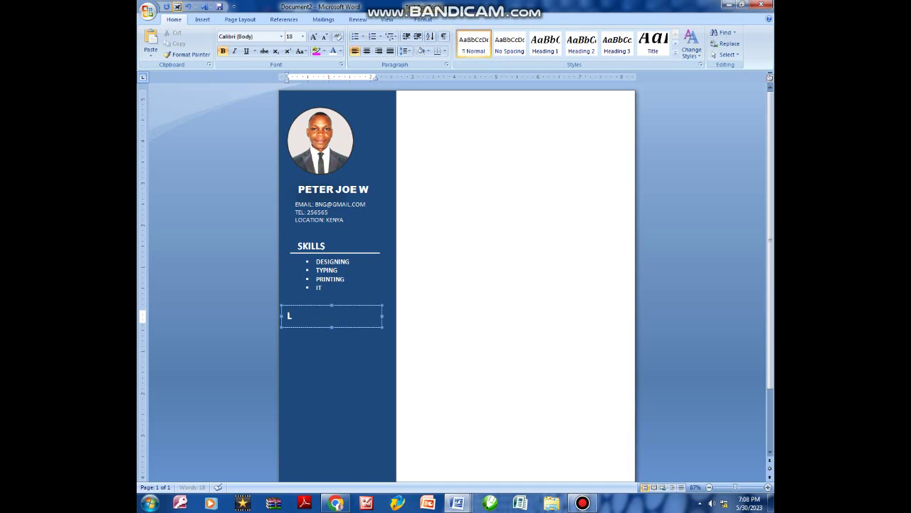
{"action": "type", "text": "ANGUAGES"}
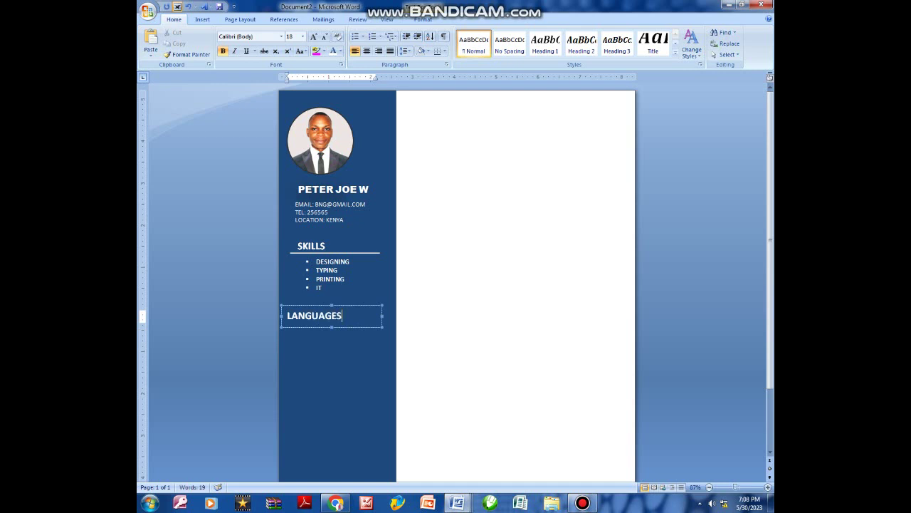
{"action": "left_click", "coordinate": [358, 256]}
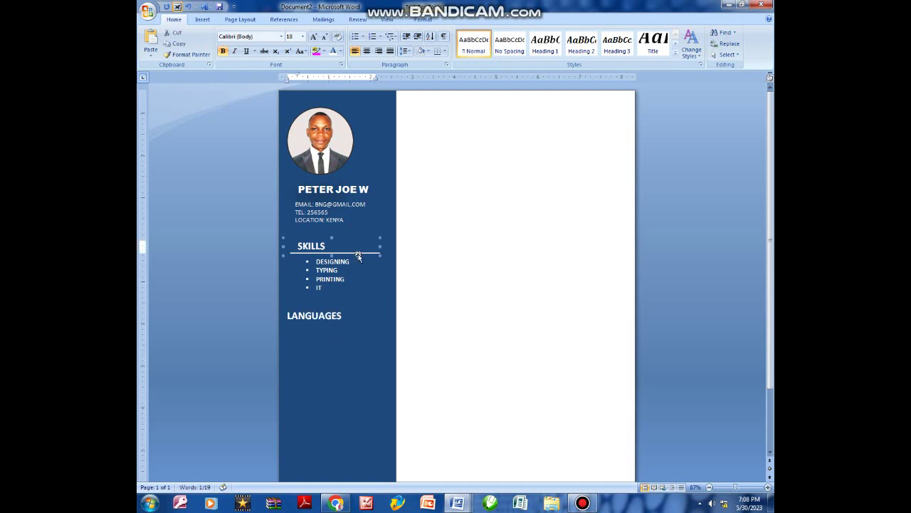
Duplicate the SKILLS divider line with Ctrl+D and move it under LANGUAGES.
{"action": "left_click", "coordinate": [350, 252]}
{"action": "key", "text": "ctrl+d"}
{"action": "double_click", "coordinate": [361, 261]}
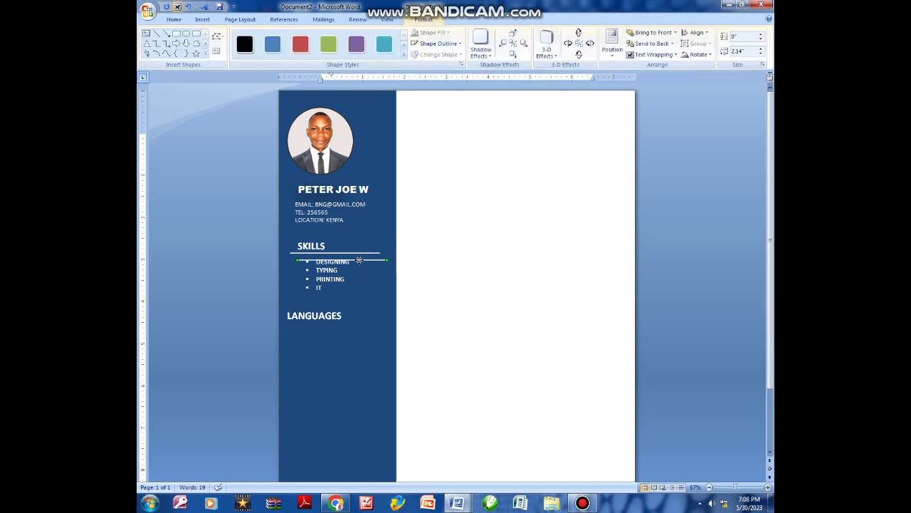
{"action": "left_click_drag", "start_coordinate": [360, 261], "coordinate": [340, 323]}
{"action": "left_click", "coordinate": [359, 313]}
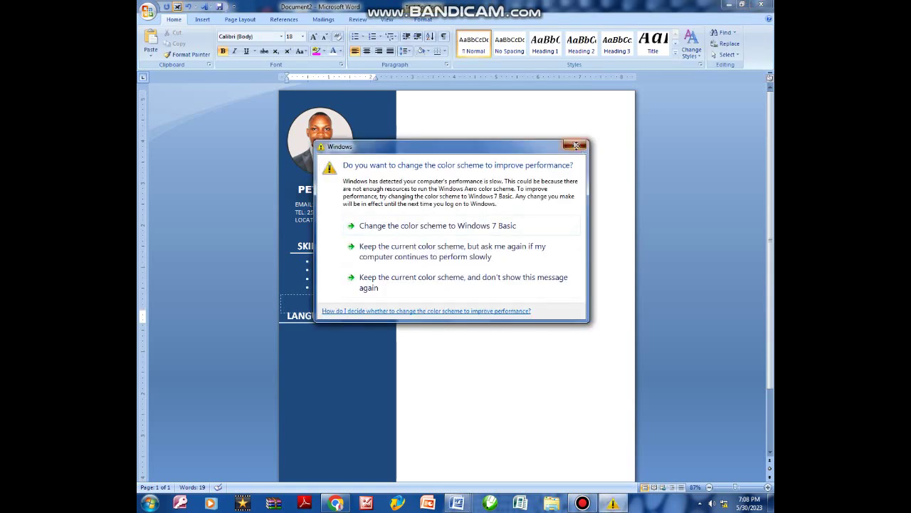
{"action": "left_click", "coordinate": [576, 146]}
Move the LANGUAGES heading up near the skills list and nudge its line into place.
{"action": "left_click", "coordinate": [332, 316]}
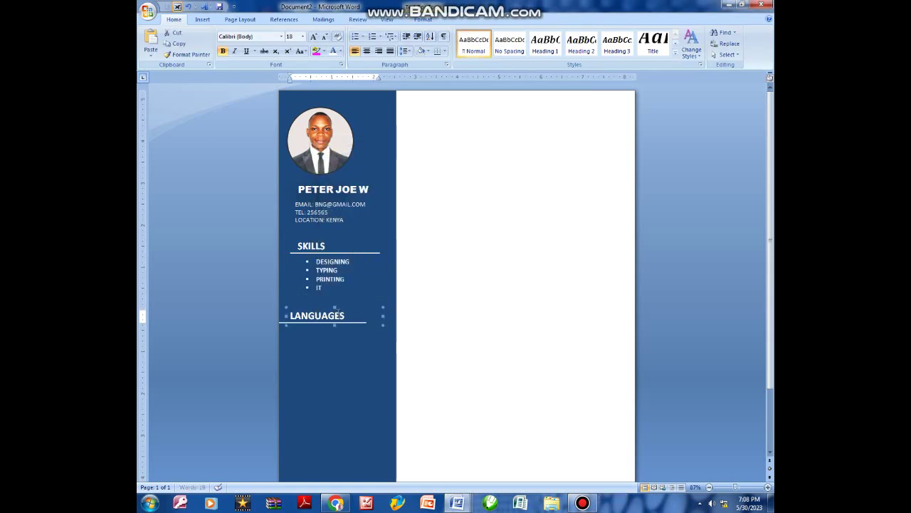
{"action": "left_click", "coordinate": [336, 315]}
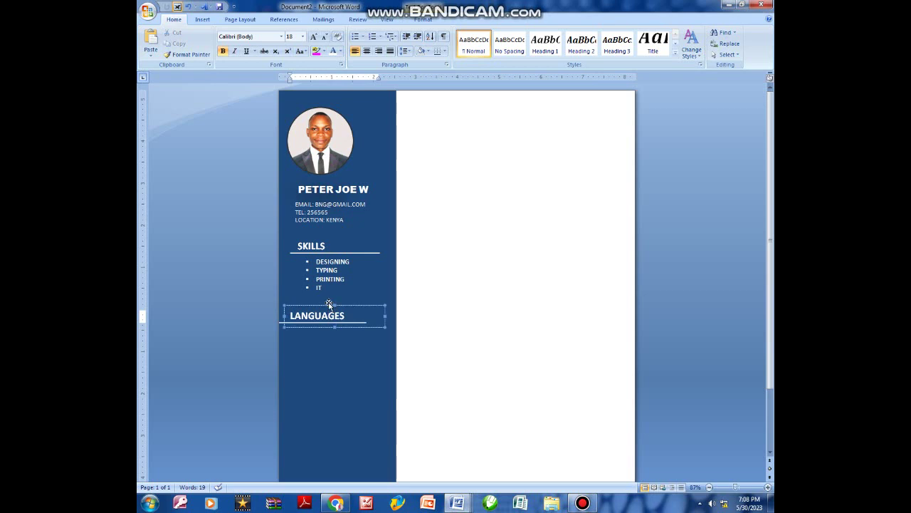
{"action": "left_click", "coordinate": [326, 300]}
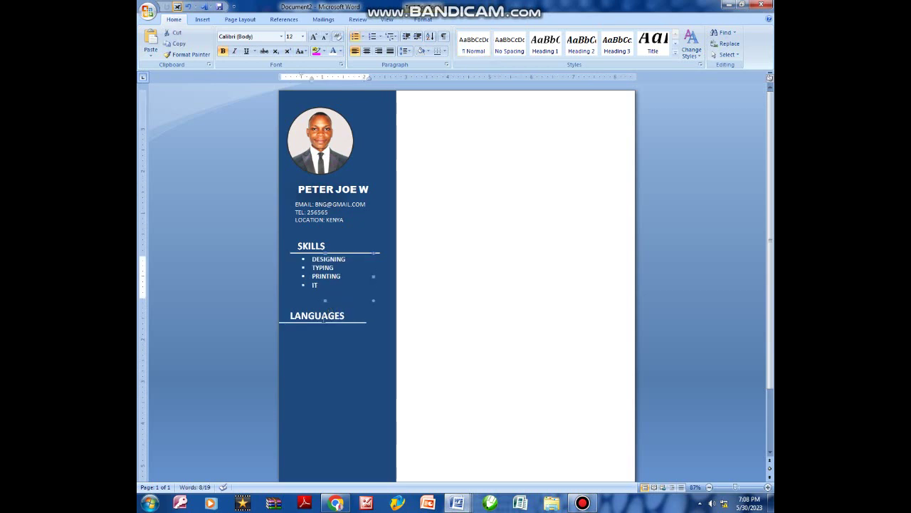
{"action": "left_click", "coordinate": [323, 317]}
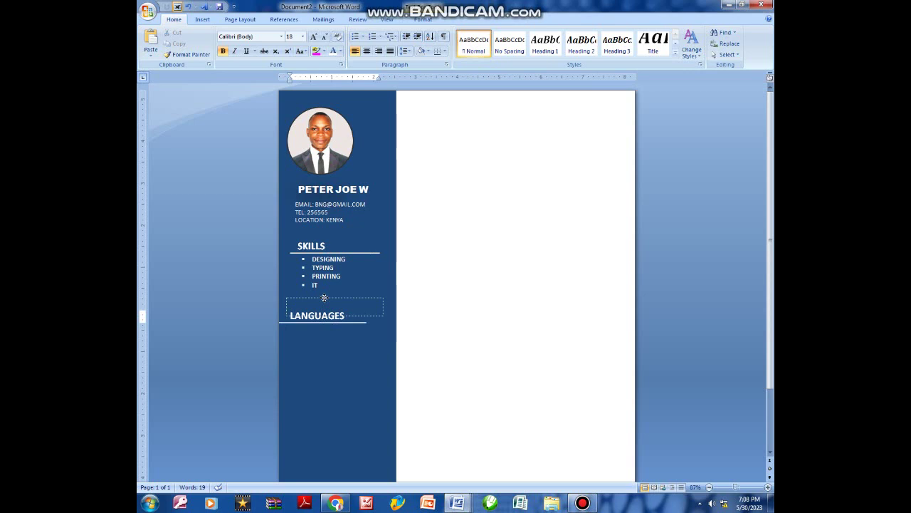
{"action": "left_click_drag", "start_coordinate": [324, 298], "coordinate": [329, 320]}
{"action": "left_click", "coordinate": [329, 325]}
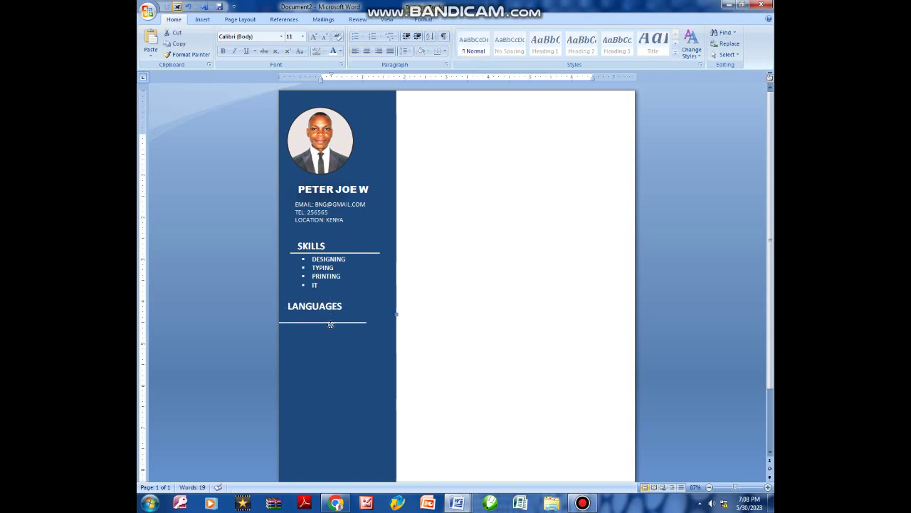
{"action": "left_click", "coordinate": [332, 323]}
{"action": "key", "text": "Up"}
{"action": "key", "text": "Up"}
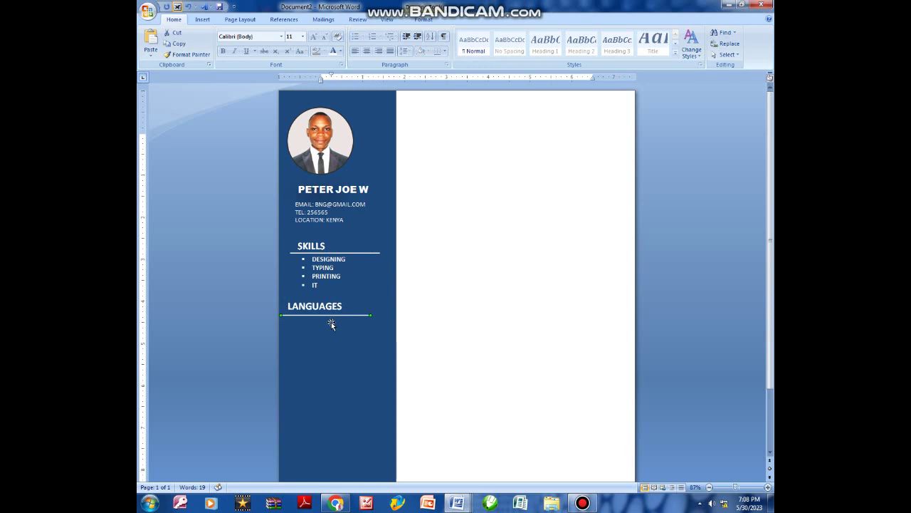
{"action": "key", "text": "Right"}
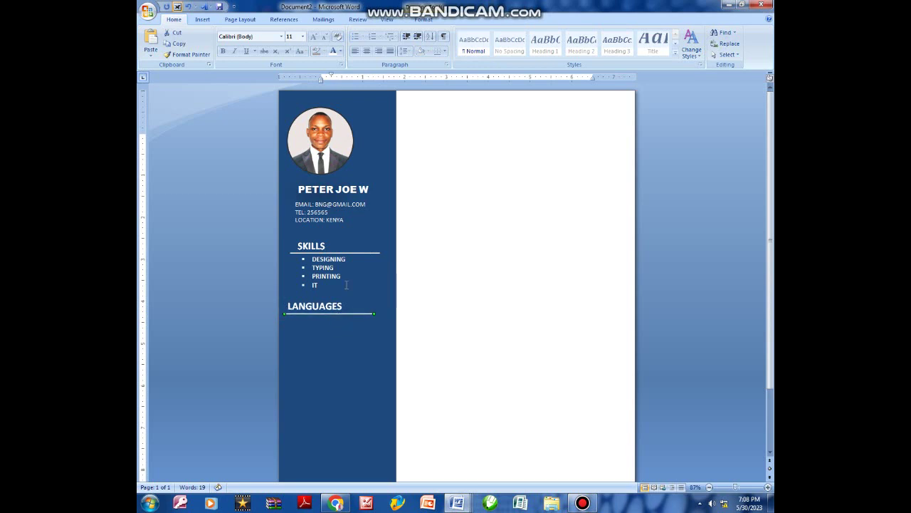
Copy and paste the skills list box.
{"action": "left_click", "coordinate": [342, 276]}
{"action": "left_click", "coordinate": [344, 250]}
{"action": "key", "text": "ctrl+c"}
{"action": "key", "text": "ctrl+v"}
Move the list copy under LANGUAGES and replace its items with ENGLISH, KISWAHILI and GERMANY.
{"action": "left_click_drag", "start_coordinate": [356, 260], "coordinate": [358, 321]}
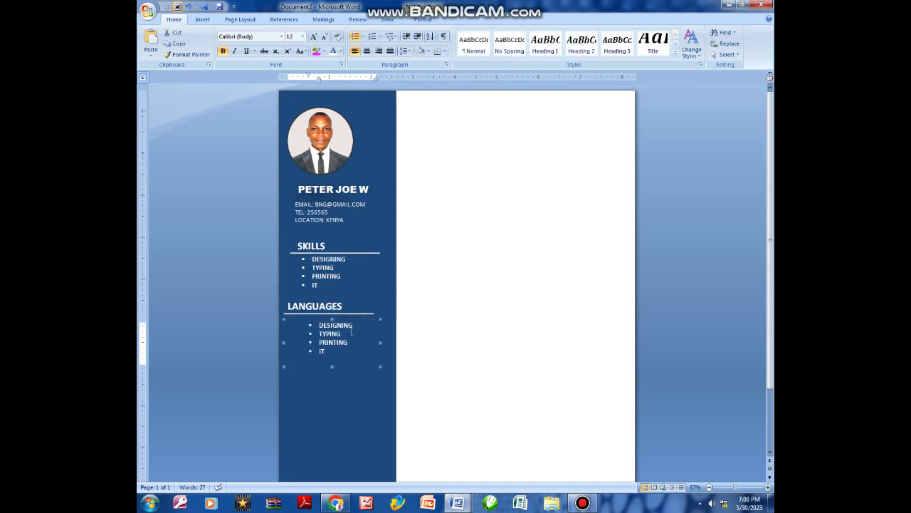
{"action": "left_click", "coordinate": [347, 347]}
{"action": "key", "text": "BackSpace"}
{"action": "key", "text": "BackSpace"}
{"action": "key", "text": "BackSpace"}
{"action": "key", "text": "BackSpace"}
{"action": "key", "text": "BackSpace"}
{"action": "key", "text": "BackSpace"}
{"action": "key", "text": "BackSpace"}
{"action": "key", "text": "BackSpace"}
{"action": "key", "text": "BackSpace"}
{"action": "key", "text": "BackSpace"}
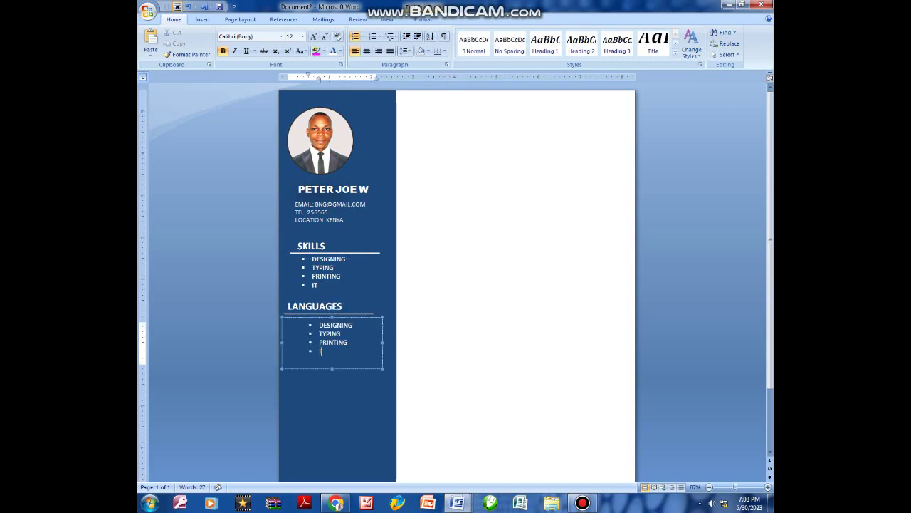
{"action": "key", "text": "BackSpace"}
{"action": "key", "text": "BackSpace"}
{"action": "key", "text": "BackSpace"}
{"action": "key", "text": "BackSpace"}
{"action": "key", "text": "BackSpace"}
{"action": "key", "text": "BackSpace"}
{"action": "key", "text": "BackSpace"}
{"action": "key", "text": "BackSpace"}
{"action": "key", "text": "BackSpace"}
{"action": "key", "text": "BackSpace"}
{"action": "key", "text": "BackSpace"}
{"action": "key", "text": "BackSpace"}
{"action": "key", "text": "BackSpace"}
{"action": "key", "text": "BackSpace"}
{"action": "key", "text": "BackSpace"}
{"action": "key", "text": "BackSpace"}
{"action": "key", "text": "BackSpace"}
{"action": "key", "text": "BackSpace"}
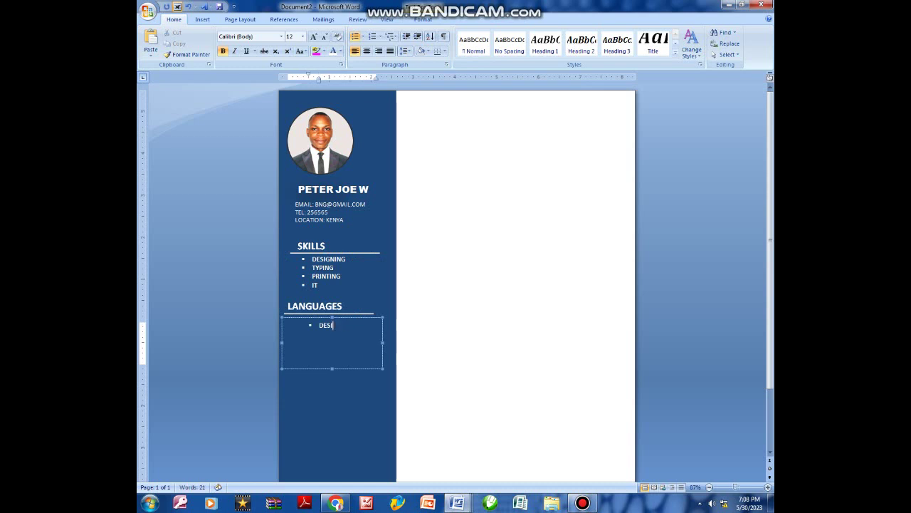
{"action": "key", "text": "BackSpace"}
{"action": "type", "text": "ENGLISH"}
{"action": "key", "text": "Return"}
{"action": "type", "text": "KISWAH"}
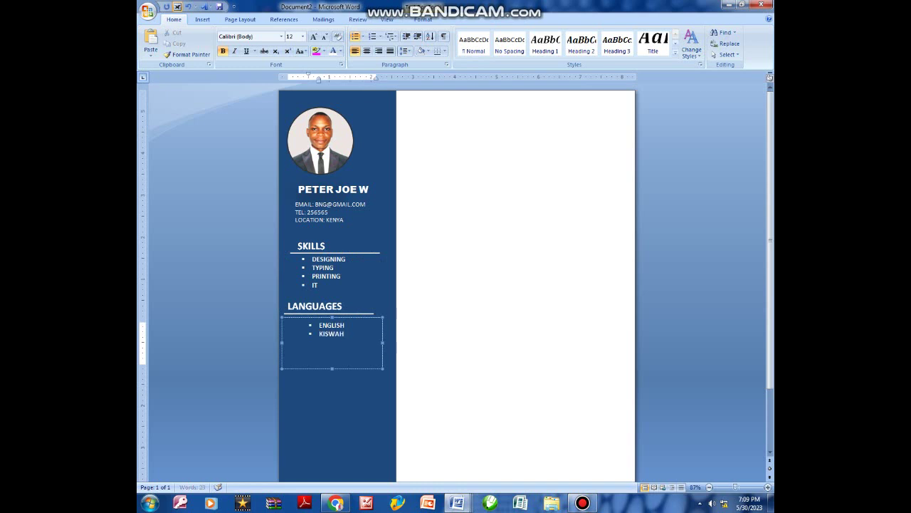
{"action": "type", "text": "ILI"}
{"action": "key", "text": "Return"}
{"action": "type", "text": "GERMANY"}
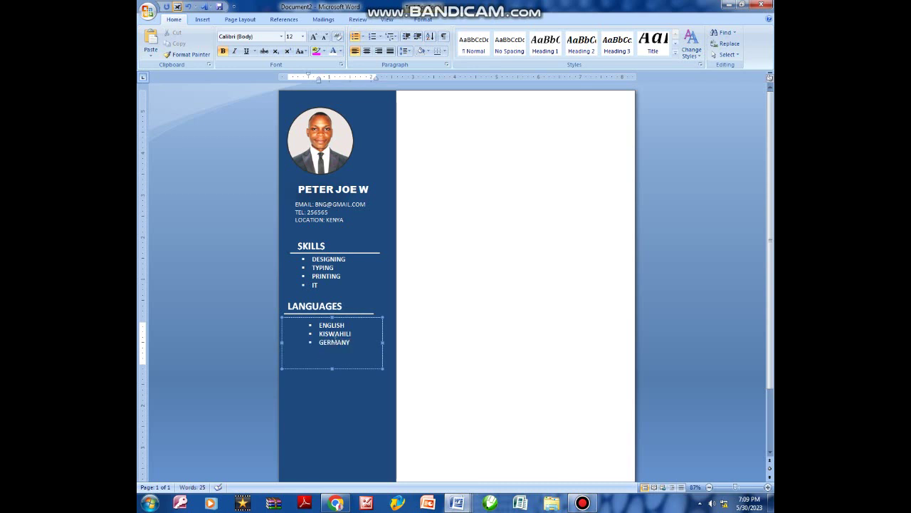
Shift the languages list slightly left and shorten its box to fit.
{"action": "left_click_drag", "start_coordinate": [346, 320], "coordinate": [342, 321]}
{"action": "left_click", "coordinate": [331, 370]}
{"action": "left_click_drag", "start_coordinate": [340, 369], "coordinate": [331, 352]}
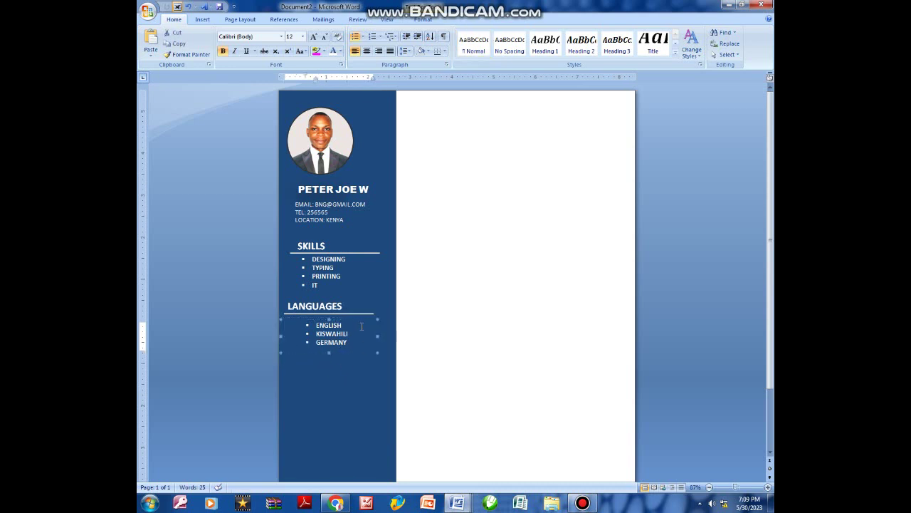
{"action": "scroll", "coordinate": [329, 302], "scroll_direction": "down", "scroll_amount": 1}
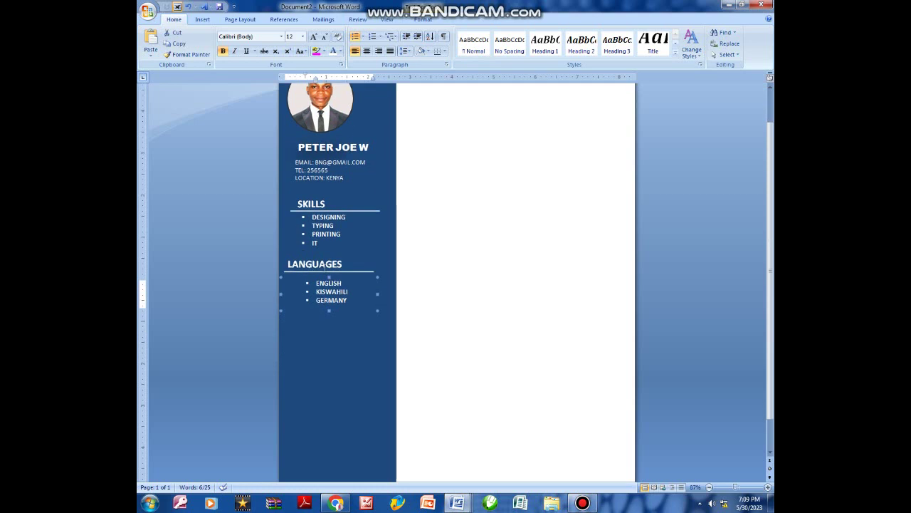
Ctrl-drag a copy of the LANGUAGES heading and place it below the language list.
{"action": "left_click", "coordinate": [326, 256]}
{"action": "left_click", "coordinate": [326, 256]}
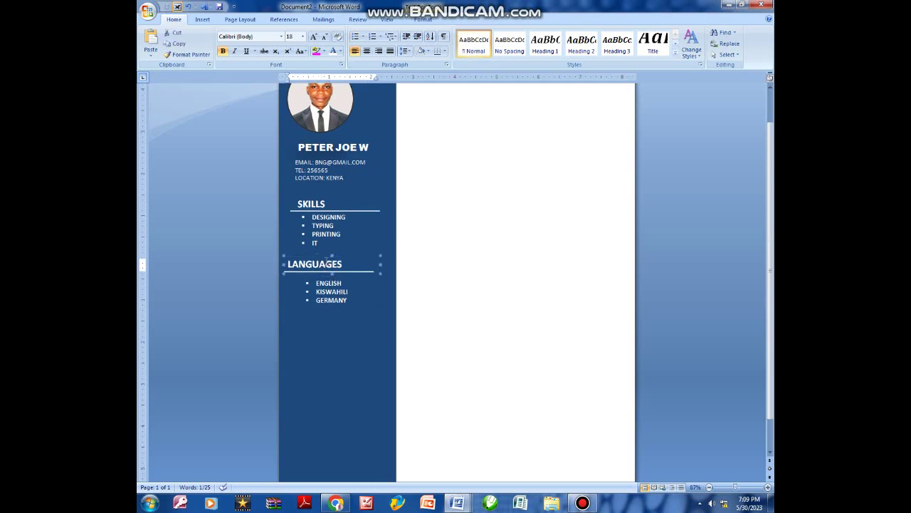
{"action": "left_click_drag", "start_coordinate": [326, 262], "coordinate": [333, 269]}
{"action": "left_click", "coordinate": [357, 264]}
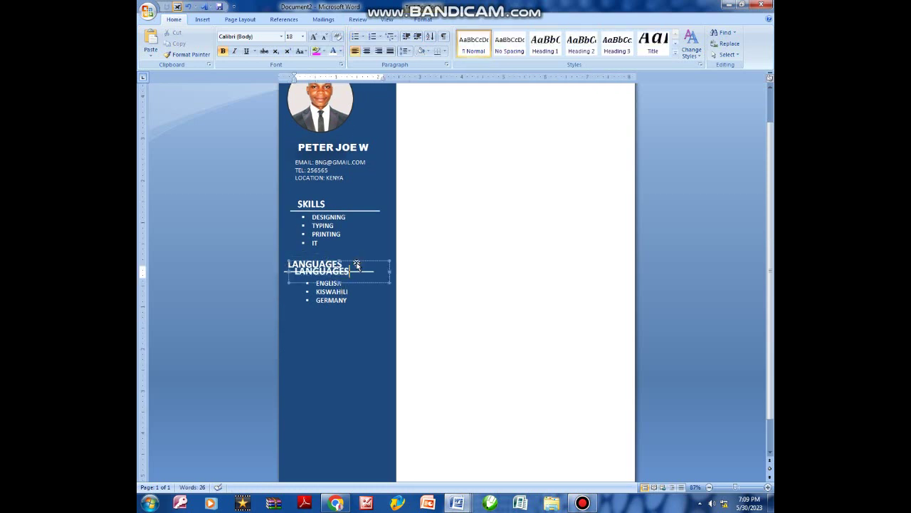
{"action": "left_click_drag", "start_coordinate": [357, 264], "coordinate": [346, 320]}
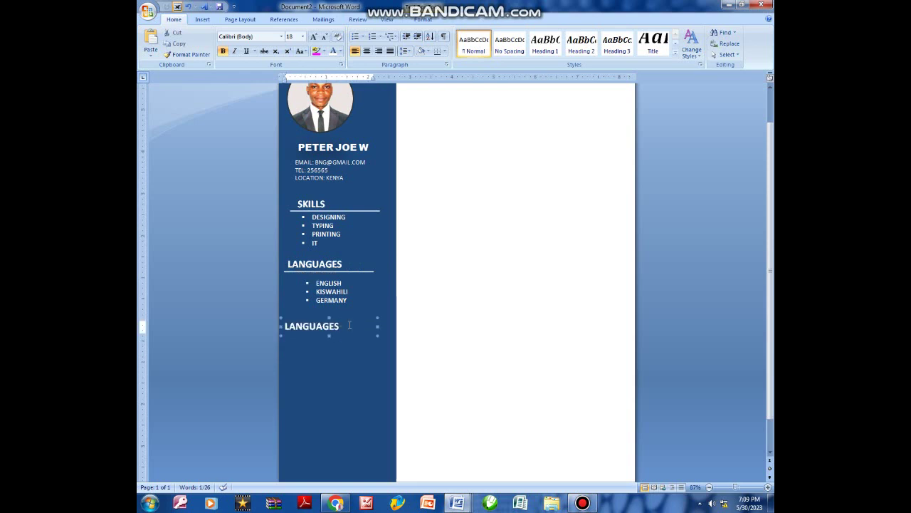
Rename the copied LANGUAGES heading to HOBBIES.
{"action": "left_click", "coordinate": [348, 325]}
{"action": "key", "text": "BackSpace"}
{"action": "key", "text": "BackSpace"}
{"action": "key", "text": "BackSpace"}
{"action": "key", "text": "BackSpace"}
{"action": "key", "text": "BackSpace"}
{"action": "key", "text": "BackSpace"}
{"action": "key", "text": "BackSpace"}
{"action": "key", "text": "BackSpace"}
{"action": "key", "text": "BackSpace"}
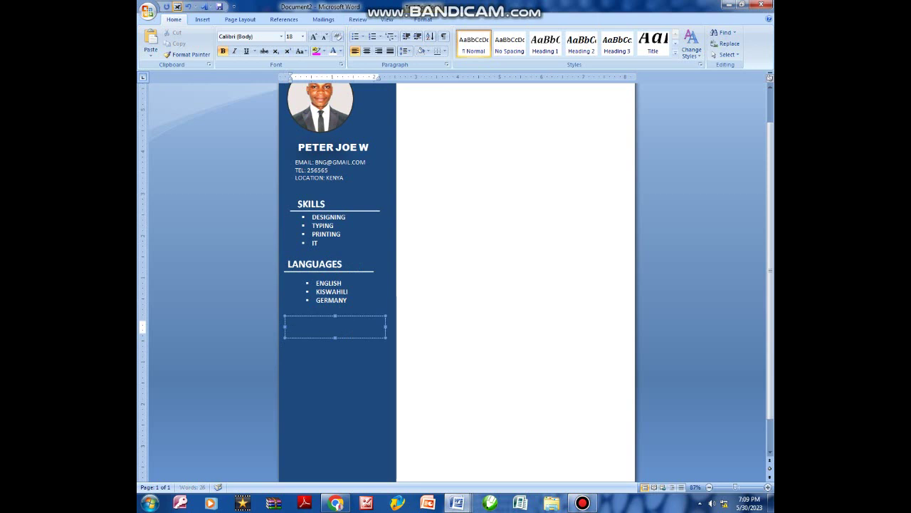
{"action": "type", "text": "HOBBIES"}
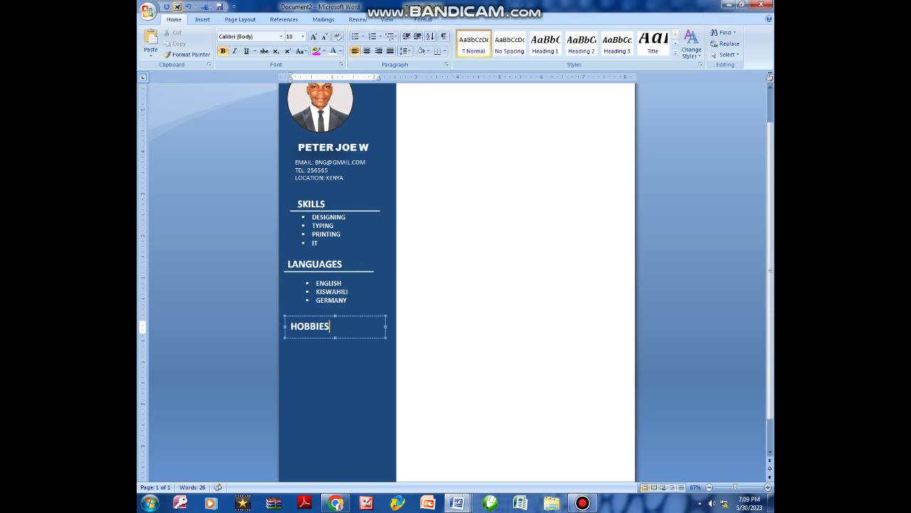
{"action": "left_click", "coordinate": [321, 306]}
Copy the language list box under HOBBIES and replace its entries with SWIMMING.
{"action": "left_click", "coordinate": [334, 278]}
{"action": "left_click_drag", "start_coordinate": [340, 281], "coordinate": [348, 341]}
{"action": "left_click", "coordinate": [354, 356]}
{"action": "key", "text": "BackSpace"}
{"action": "key", "text": "BackSpace"}
{"action": "key", "text": "BackSpace"}
{"action": "key", "text": "BackSpace"}
{"action": "key", "text": "BackSpace"}
{"action": "key", "text": "BackSpace"}
{"action": "key", "text": "BackSpace"}
{"action": "key", "text": "BackSpace"}
{"action": "key", "text": "BackSpace"}
{"action": "key", "text": "BackSpace"}
{"action": "key", "text": "BackSpace"}
{"action": "key", "text": "BackSpace"}
{"action": "key", "text": "BackSpace"}
{"action": "key", "text": "BackSpace"}
{"action": "key", "text": "BackSpace"}
{"action": "key", "text": "BackSpace"}
{"action": "key", "text": "BackSpace"}
{"action": "key", "text": "BackSpace"}
{"action": "key", "text": "BackSpace"}
{"action": "key", "text": "BackSpace"}
{"action": "key", "text": "BackSpace"}
{"action": "key", "text": "BackSpace"}
{"action": "key", "text": "BackSpace"}
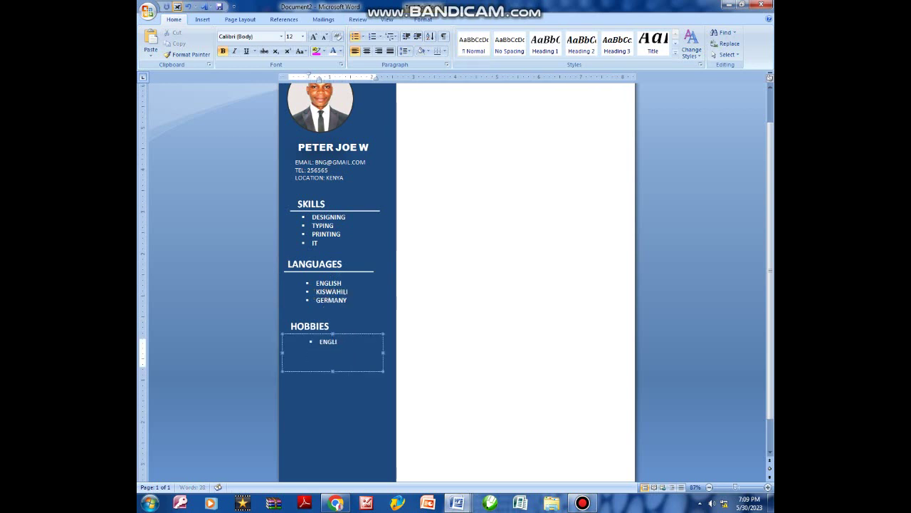
{"action": "type", "text": "SWA"}
{"action": "key", "text": "BackSpace"}
{"action": "type", "text": "IMMING"}
{"action": "key", "text": "Return"}
Add TRAVELING, READING and DANCING as further hobby bullets.
{"action": "type", "text": "T"}
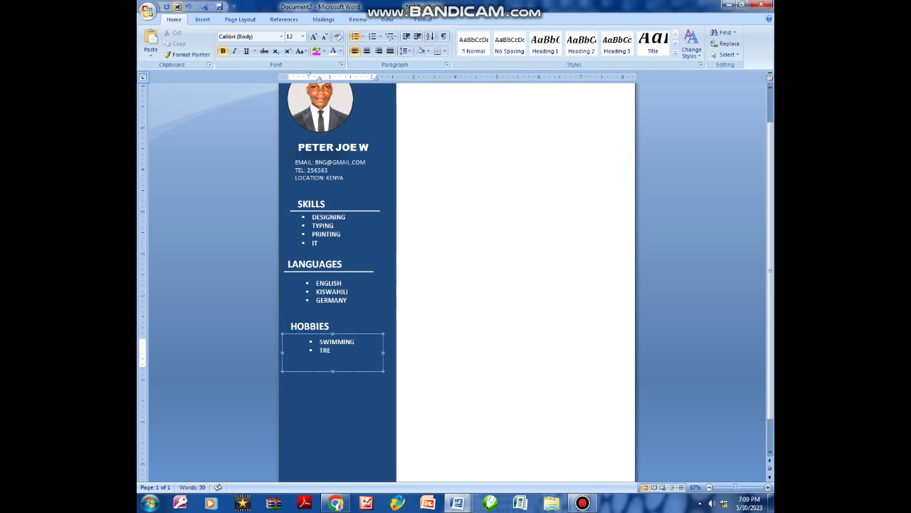
{"action": "type", "text": "RE"}
{"action": "key", "text": "BackSpace"}
{"action": "type", "text": "AVELING"}
{"action": "key", "text": "Return"}
{"action": "type", "text": "READING"}
{"action": "left_click", "coordinate": [331, 373]}
{"action": "left_click", "coordinate": [322, 366]}
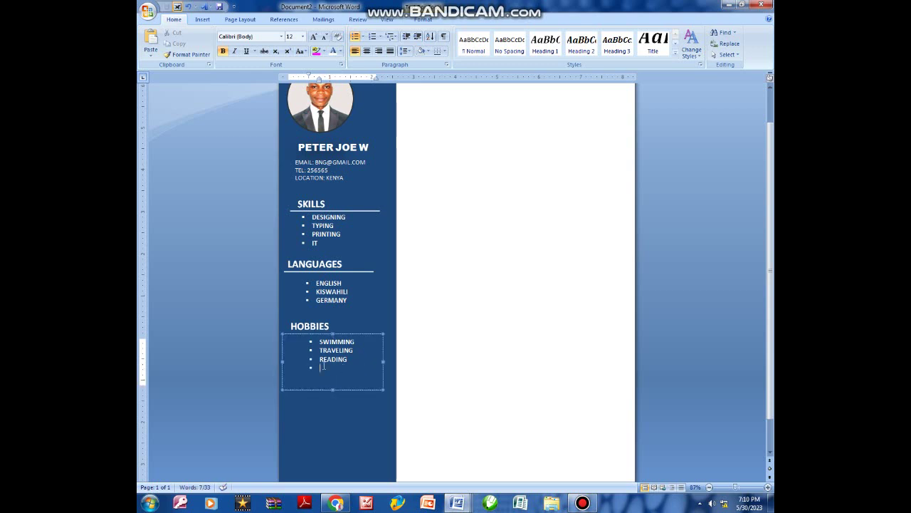
{"action": "type", "text": "DANCING"}
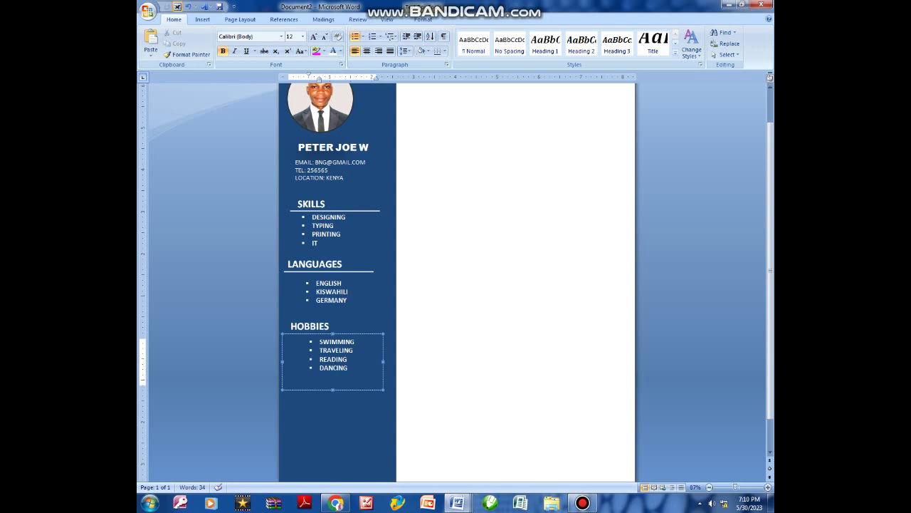
Duplicate the HOBBIES heading box below the hobbies list.
{"action": "scroll", "coordinate": [323, 365], "scroll_direction": "down", "scroll_amount": 1}
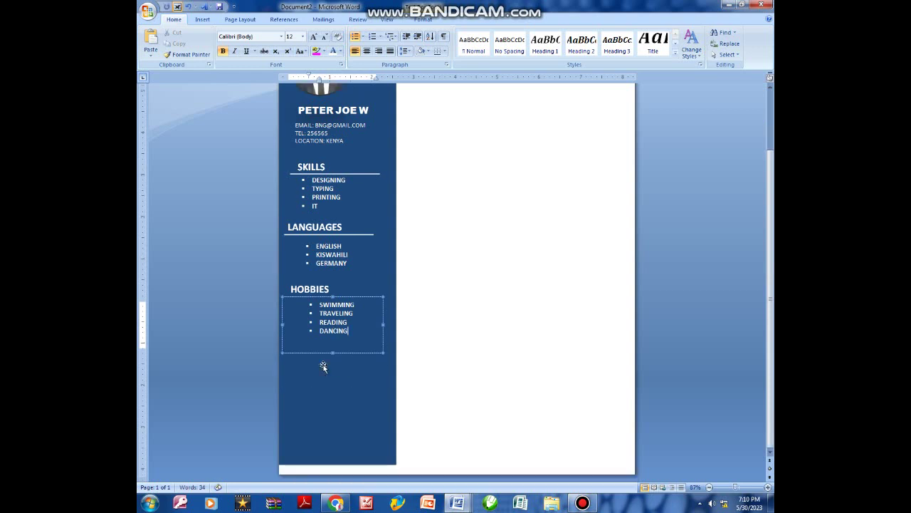
{"action": "left_click", "coordinate": [334, 448]}
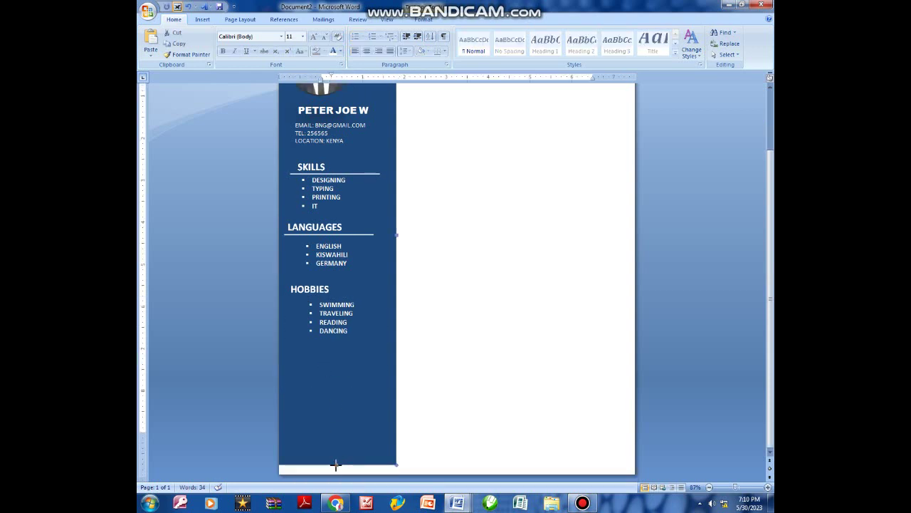
{"action": "left_click", "coordinate": [332, 471]}
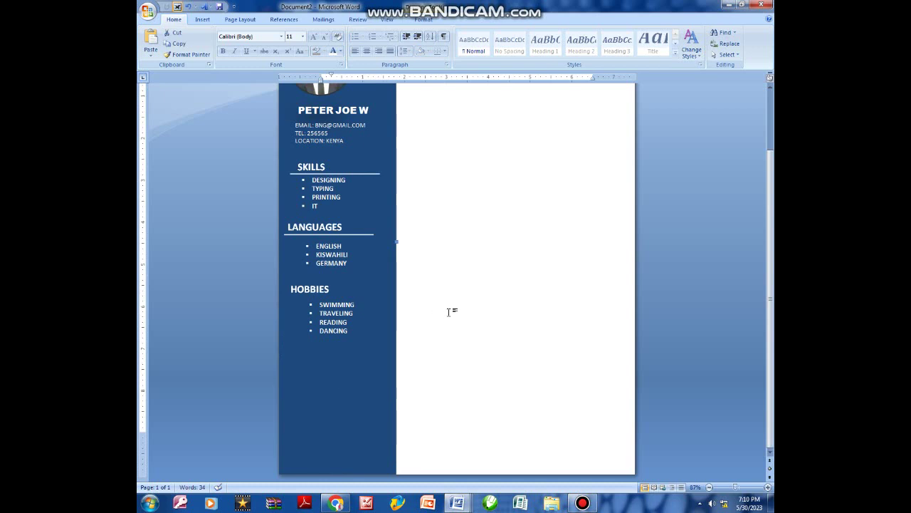
{"action": "scroll", "coordinate": [452, 309], "scroll_direction": "up", "scroll_amount": 1}
{"action": "left_click", "coordinate": [313, 323]}
{"action": "left_click", "coordinate": [347, 320]}
{"action": "left_click_drag", "start_coordinate": [347, 320], "coordinate": [345, 380]}
Align the heading copy and retitle it REFEREES.
{"action": "key", "text": "ctrl+Right"}
{"action": "key", "text": "ctrl+Right"}
{"action": "key", "text": "ctrl+Right"}
{"action": "key", "text": "ctrl+Right"}
{"action": "key", "text": "ctrl+Right"}
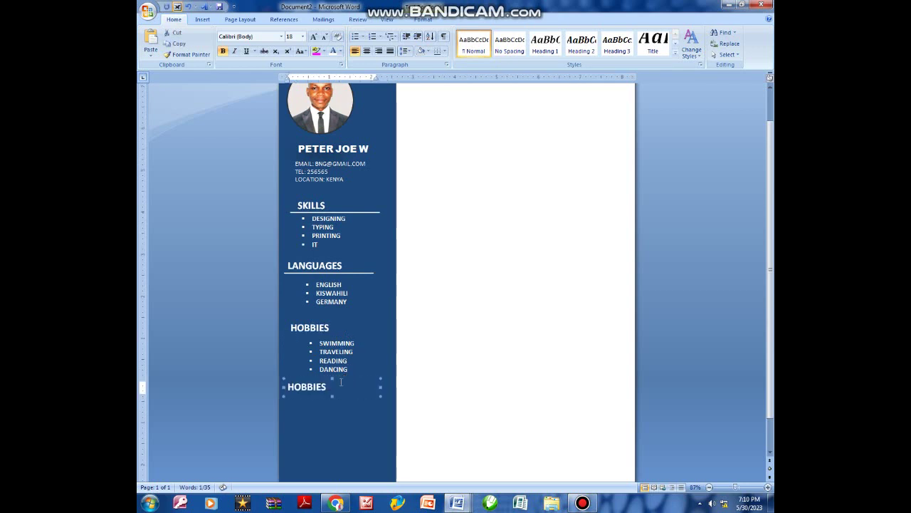
{"action": "left_click", "coordinate": [337, 382]}
{"action": "key", "text": "BackSpace"}
{"action": "key", "text": "BackSpace"}
{"action": "key", "text": "BackSpace"}
{"action": "key", "text": "BackSpace"}
{"action": "key", "text": "BackSpace"}
{"action": "key", "text": "BackSpace"}
{"action": "key", "text": "BackSpace"}
{"action": "type", "text": "R"}
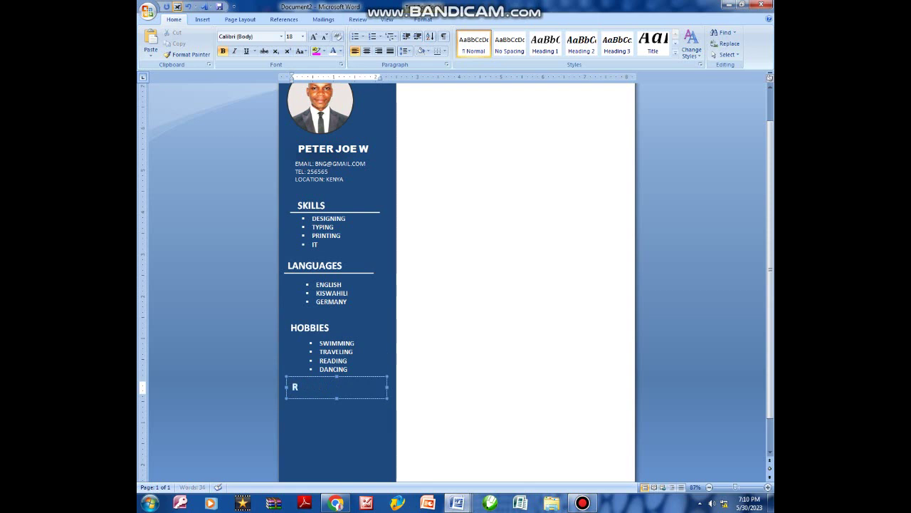
{"action": "type", "text": "EFEREES"}
Duplicate the hobbies list box and move the copy under the REFEREES heading.
{"action": "scroll", "coordinate": [349, 381], "scroll_direction": "down", "scroll_amount": 1}
{"action": "left_click", "coordinate": [348, 297]}
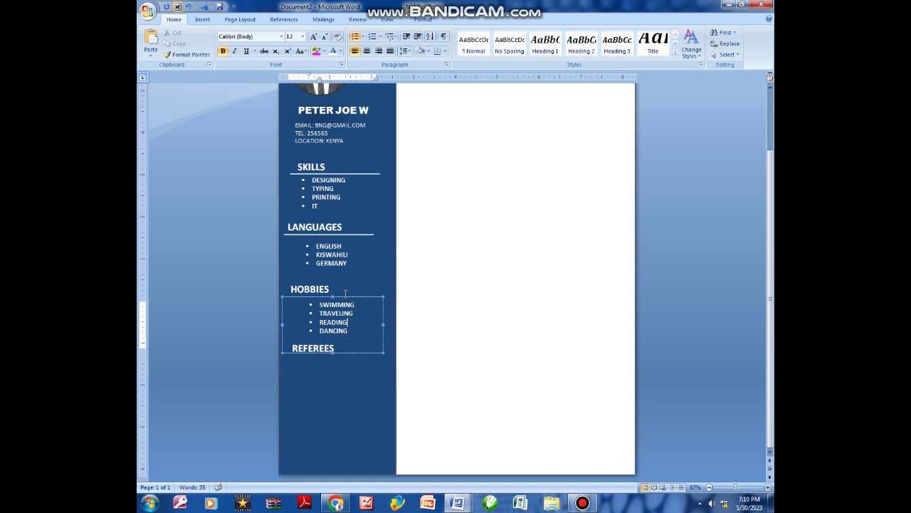
{"action": "key", "text": "ctrl+c"}
{"action": "key", "text": "ctrl+v"}
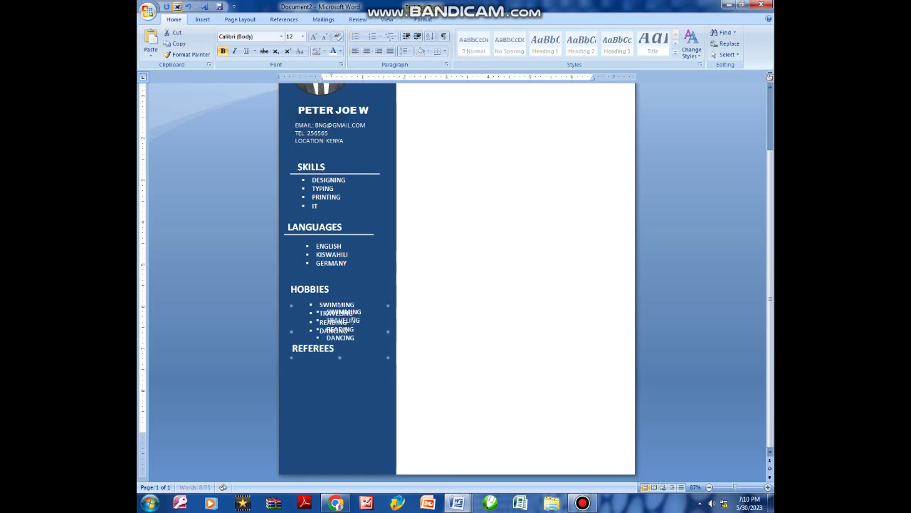
{"action": "left_click_drag", "start_coordinate": [380, 330], "coordinate": [376, 357]}
Replace the list with referee 1: name, SUPERVISOR title and telephone number.
{"action": "left_click", "coordinate": [351, 386]}
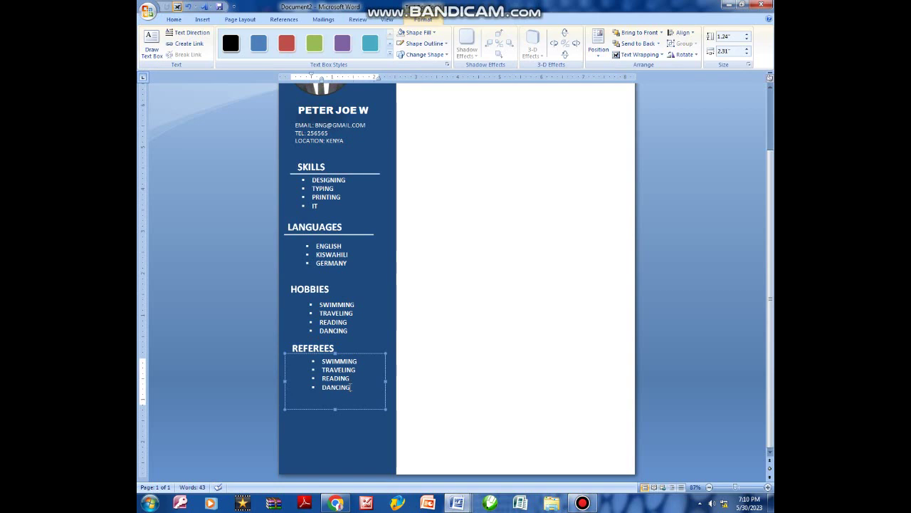
{"action": "key", "text": "BackSpace"}
{"action": "key", "text": "BackSpace"}
{"action": "key", "text": "BackSpace"}
{"action": "key", "text": "BackSpace"}
{"action": "key", "text": "BackSpace"}
{"action": "key", "text": "BackSpace"}
{"action": "key", "text": "BackSpace"}
{"action": "key", "text": "BackSpace"}
{"action": "key", "text": "BackSpace"}
{"action": "key", "text": "BackSpace"}
{"action": "key", "text": "BackSpace"}
{"action": "key", "text": "BackSpace"}
{"action": "key", "text": "BackSpace"}
{"action": "key", "text": "BackSpace"}
{"action": "key", "text": "BackSpace"}
{"action": "key", "text": "BackSpace"}
{"action": "key", "text": "BackSpace"}
{"action": "key", "text": "BackSpace"}
{"action": "key", "text": "BackSpace"}
{"action": "key", "text": "BackSpace"}
{"action": "key", "text": "BackSpace"}
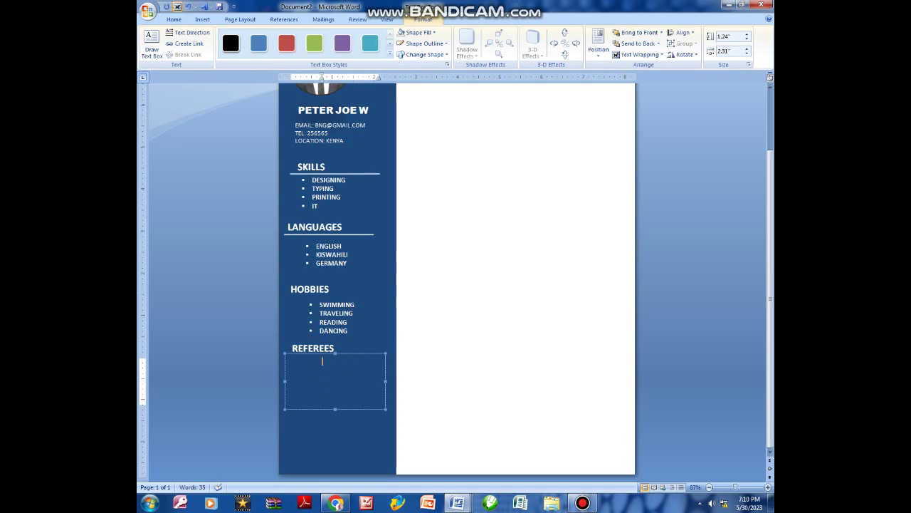
{"action": "key", "text": "BackSpace"}
{"action": "type", "text": "1. NHG WAK"}
{"action": "key", "text": "Return"}
{"action": "type", "text": "SUPERVISOR, "}
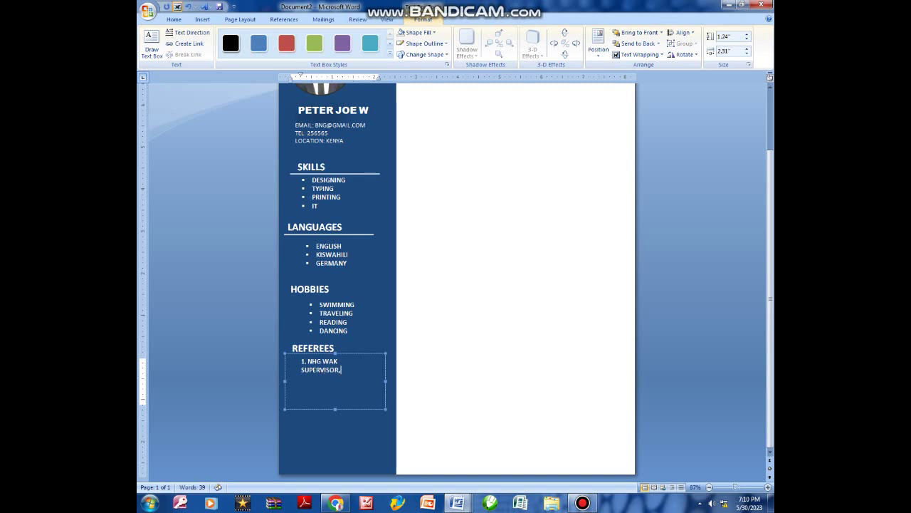
{"action": "type", "text": "SUPER"}
{"action": "key", "text": "Return"}
{"action": "type", "text": "TEL: 25658"}
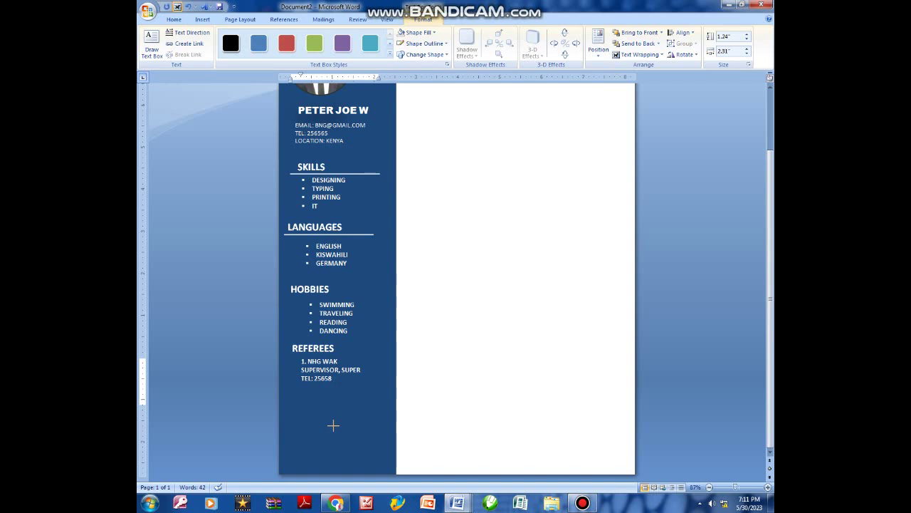
Add referee 2 with name, LECTURER, PU UNIVERSITY and telephone number.
{"action": "left_click", "coordinate": [337, 379]}
{"action": "key", "text": "Return"}
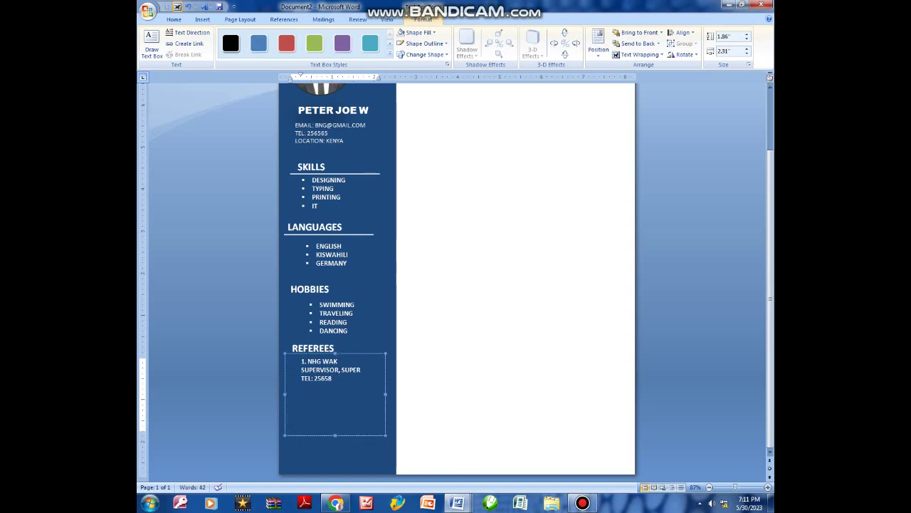
{"action": "key", "text": "Return"}
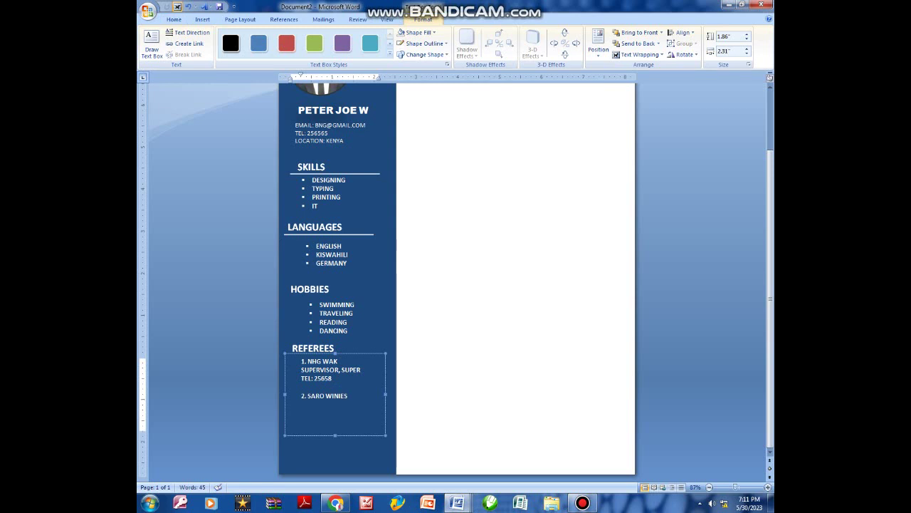
{"action": "type", "text": "LECTURER,"}
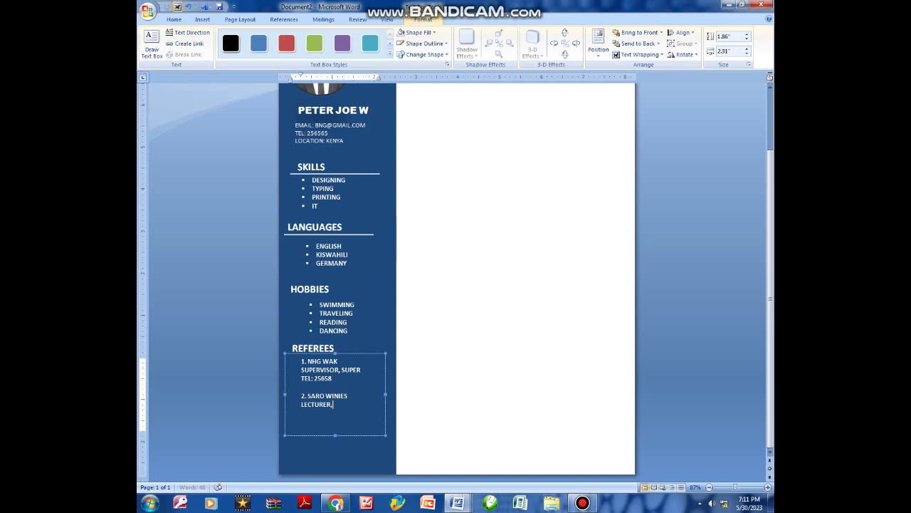
{"action": "type", "text": " PU UNIVERSITY TEL."}
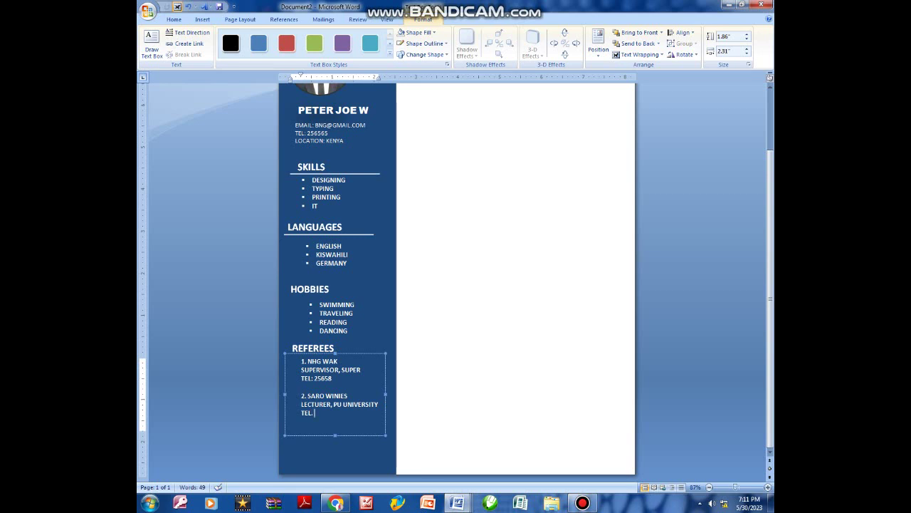
{"action": "type", "text": " 25656"}
{"action": "left_click", "coordinate": [345, 331]}
{"action": "left_click", "coordinate": [350, 233]}
{"action": "left_click", "coordinate": [352, 235]}
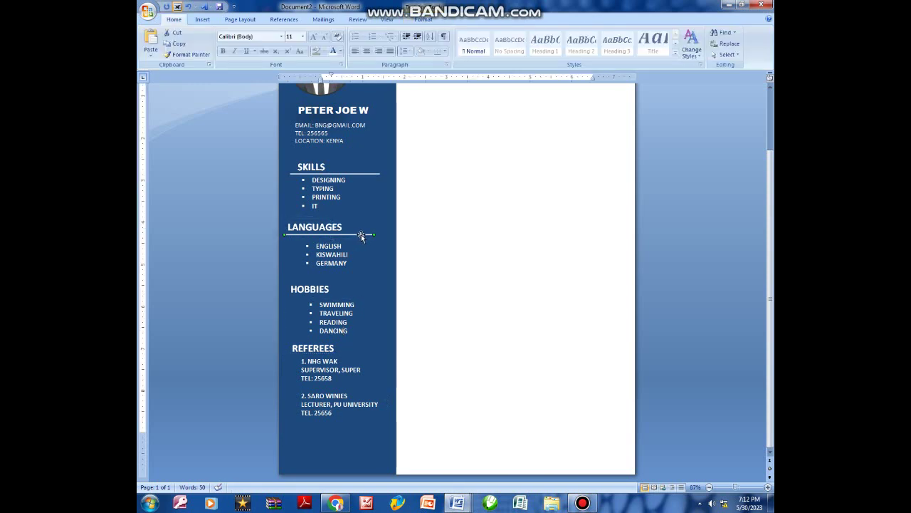
Lower the LANGUAGES divider above ENGLISH and paste a divider line under REFEREES.
{"action": "left_click_drag", "start_coordinate": [361, 235], "coordinate": [356, 297]}
{"action": "key", "text": "ctrl+v"}
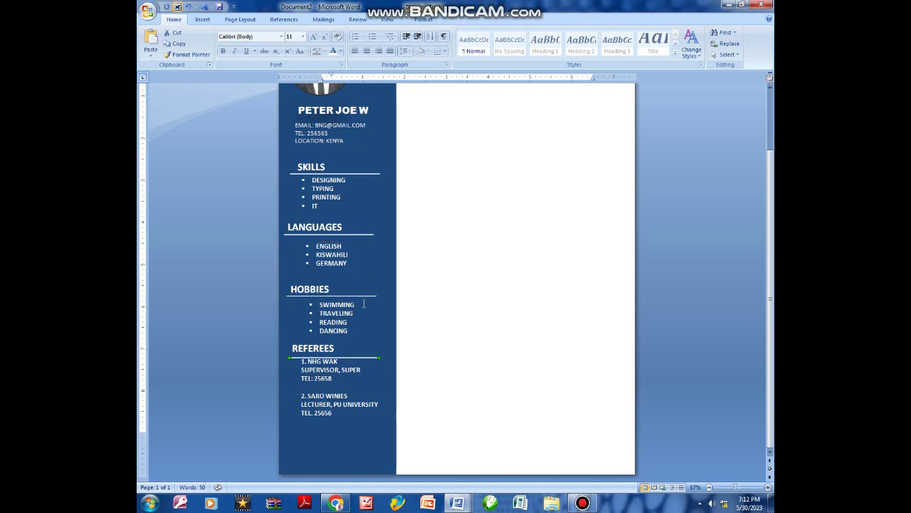
{"action": "key", "text": "Up"}
{"action": "key", "text": "Up"}
{"action": "key", "text": "Up"}
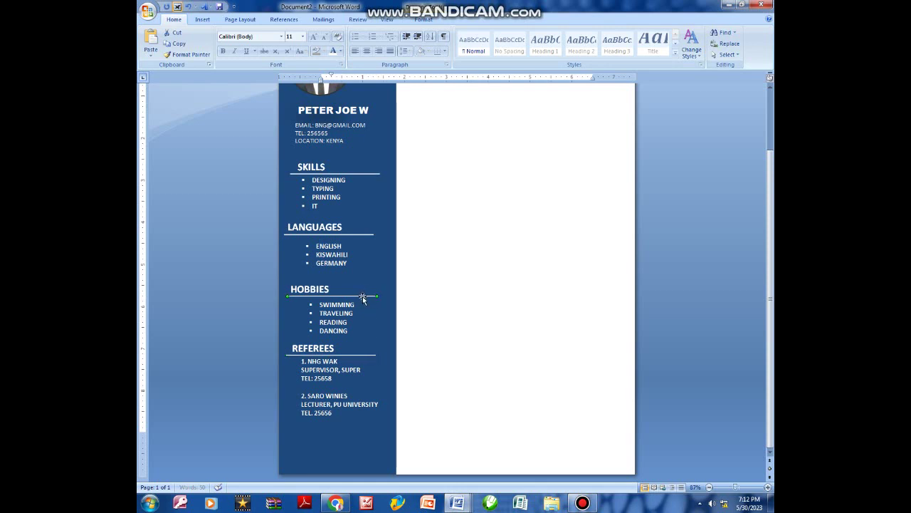
{"action": "left_click", "coordinate": [425, 311]}
Check the SKILLS divider and heading, then review the finished sidebar.
{"action": "scroll", "coordinate": [362, 199], "scroll_direction": "up", "scroll_amount": 1}
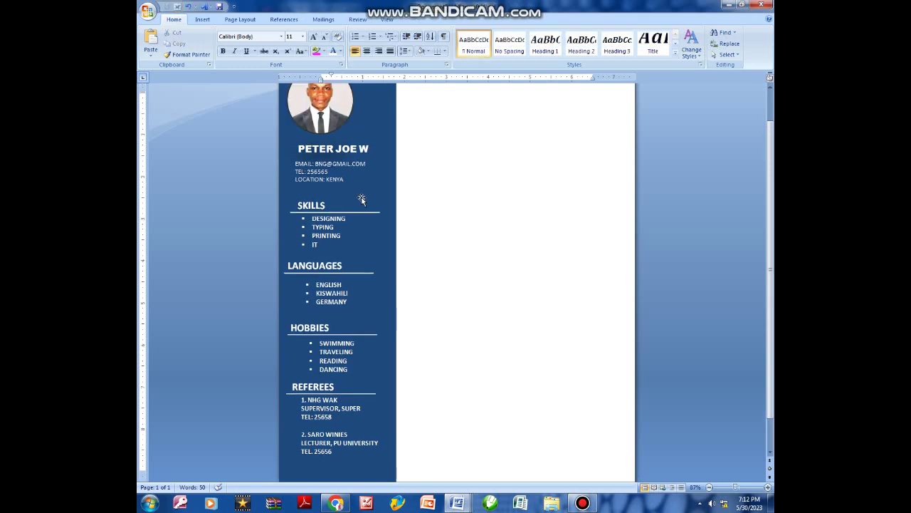
{"action": "left_click", "coordinate": [354, 214]}
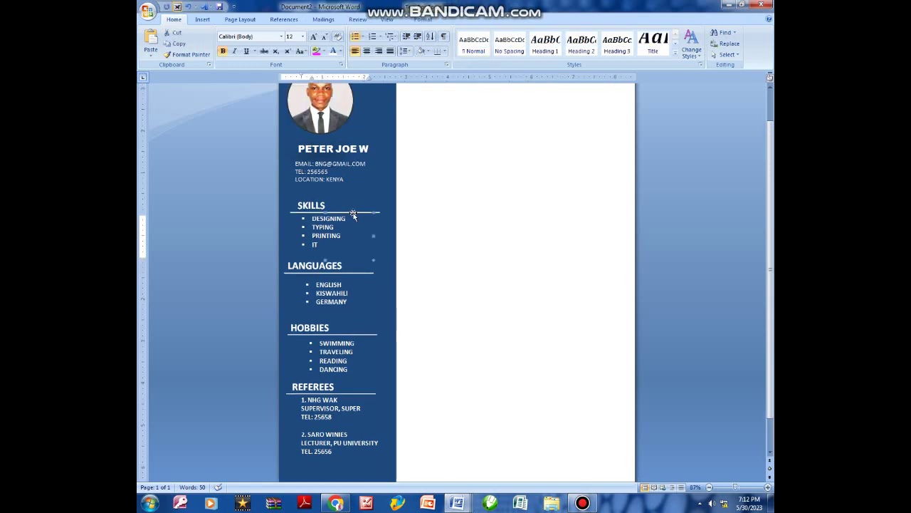
{"action": "left_click", "coordinate": [295, 214]}
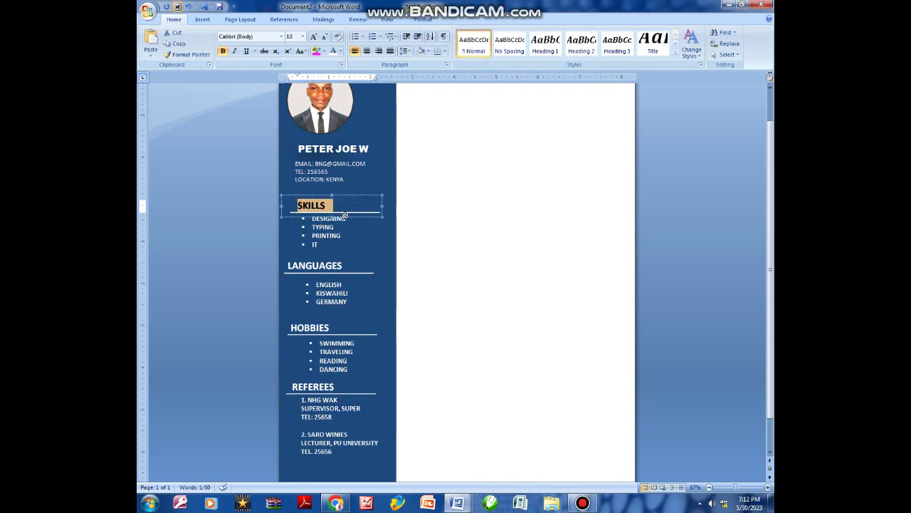
{"action": "left_click", "coordinate": [370, 213]}
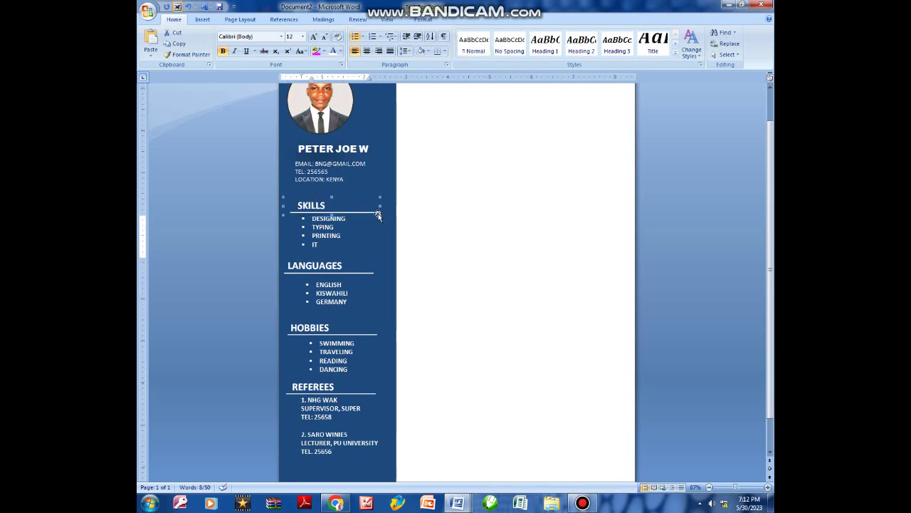
{"action": "left_click", "coordinate": [377, 208]}
{"action": "left_click", "coordinate": [393, 252]}
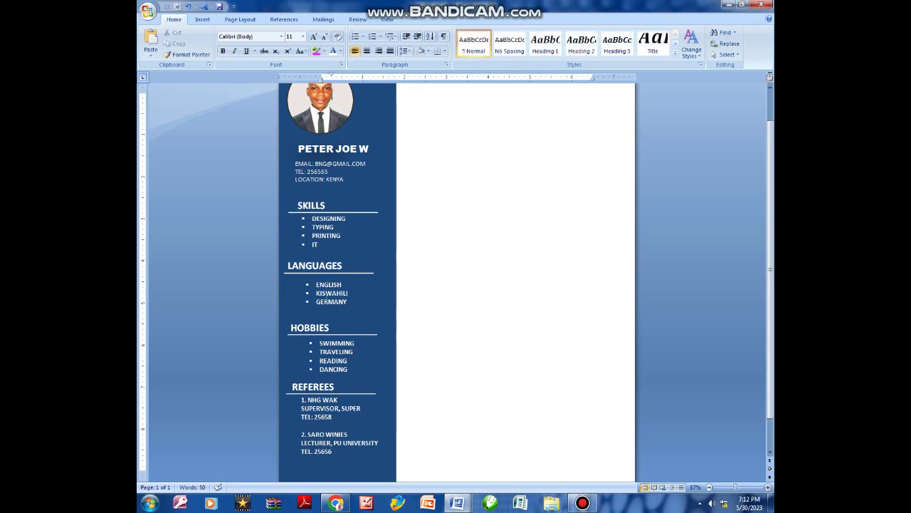
{"action": "scroll", "coordinate": [346, 299], "scroll_direction": "down", "scroll_amount": 1}
{"action": "scroll", "coordinate": [373, 304], "scroll_direction": "up", "scroll_amount": 1}
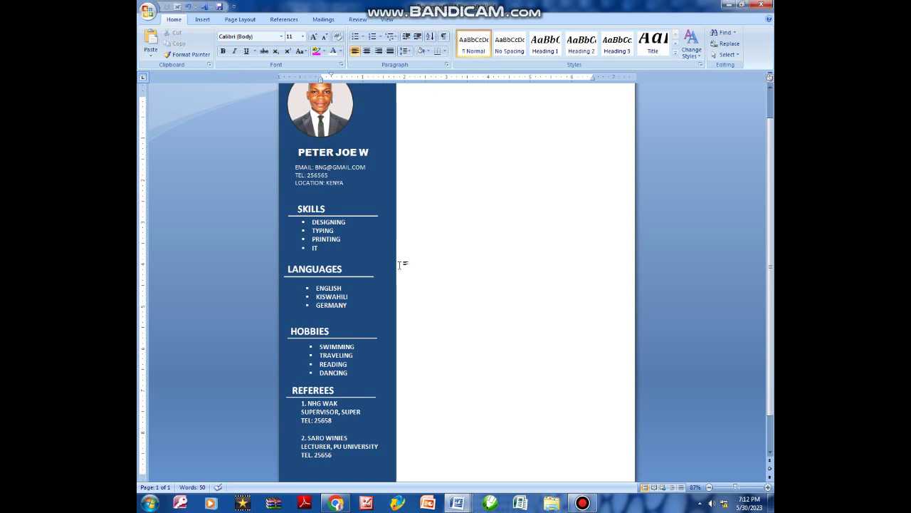
{"action": "scroll", "coordinate": [400, 265], "scroll_direction": "up", "scroll_amount": 1}
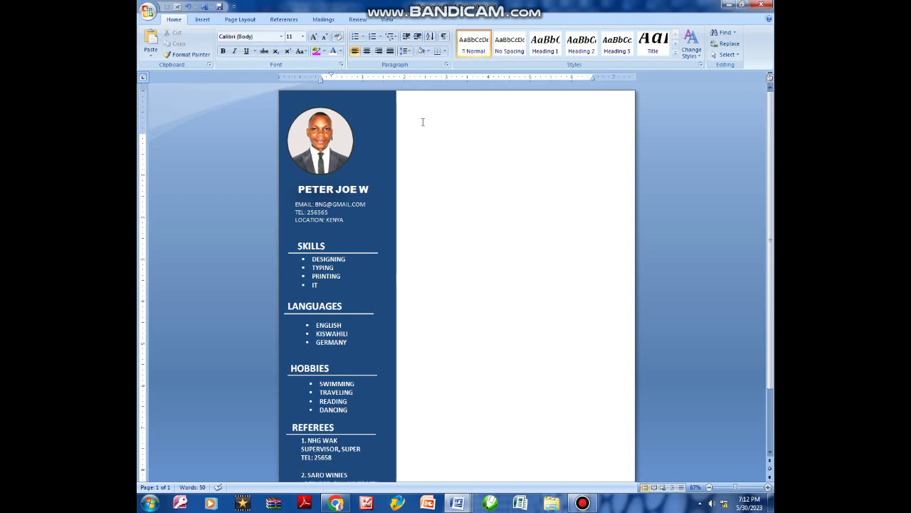
Draw a text box right of the sidebar, sized about 2.06" by 5".
{"action": "left_click", "coordinate": [203, 19]}
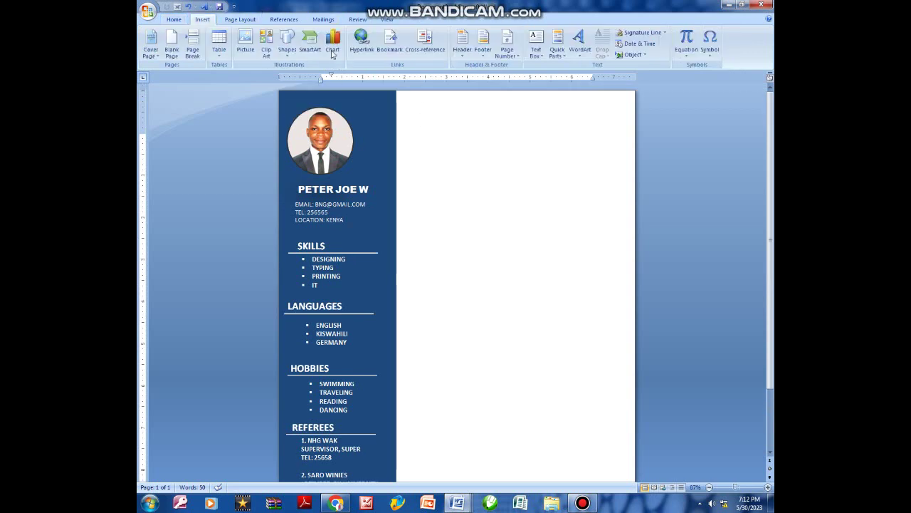
{"action": "left_click", "coordinate": [288, 46]}
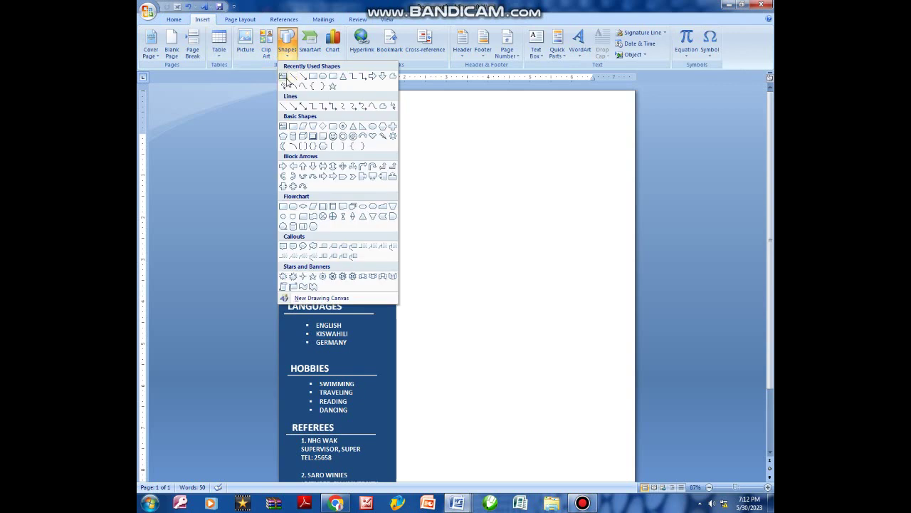
{"action": "left_click", "coordinate": [286, 78]}
{"action": "left_click_drag", "start_coordinate": [575, 136], "coordinate": [610, 168]}
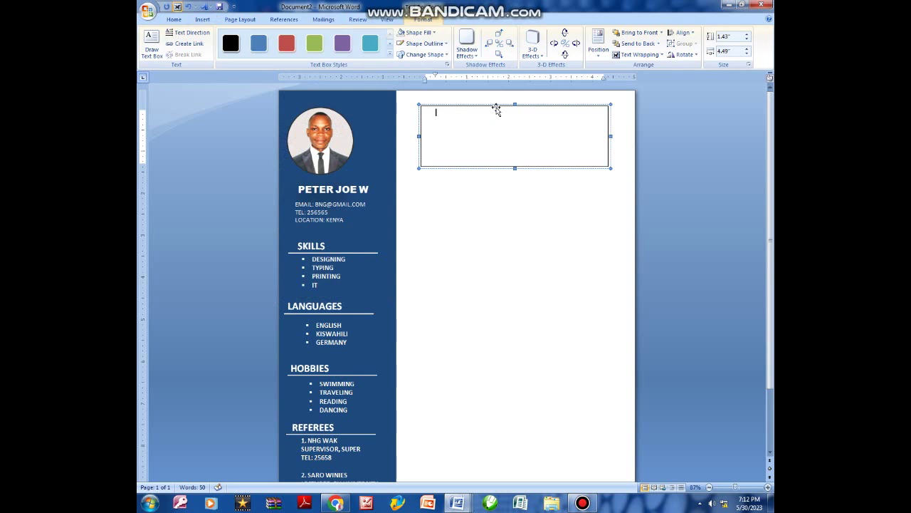
{"action": "left_click_drag", "start_coordinate": [484, 104], "coordinate": [468, 102]}
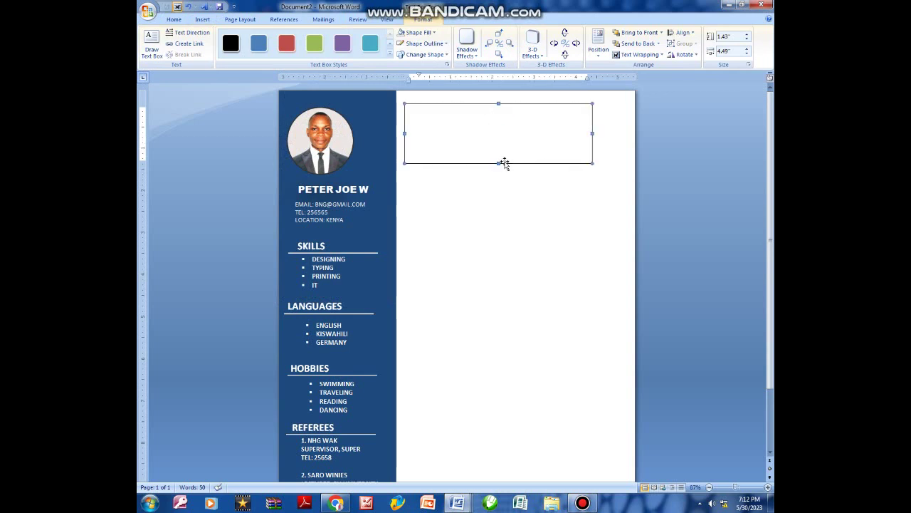
{"action": "left_click_drag", "start_coordinate": [504, 188], "coordinate": [504, 190]}
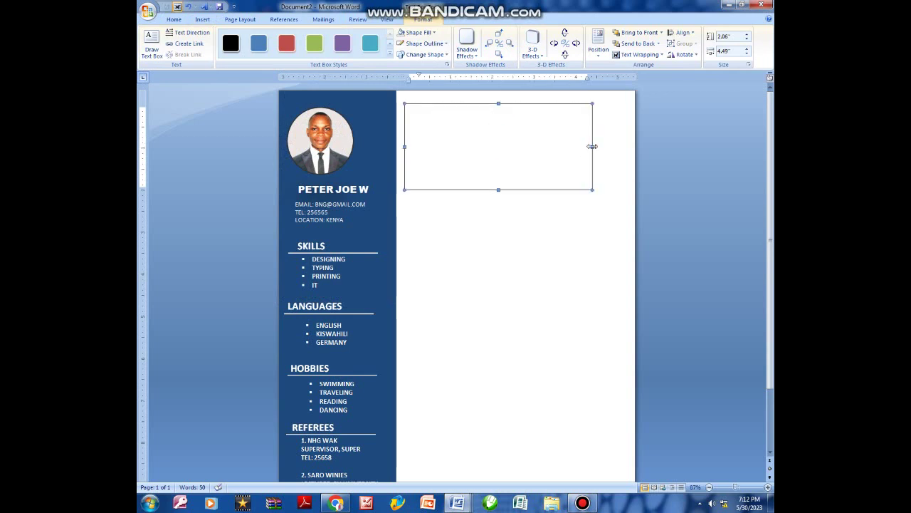
{"action": "left_click_drag", "start_coordinate": [600, 143], "coordinate": [613, 143]}
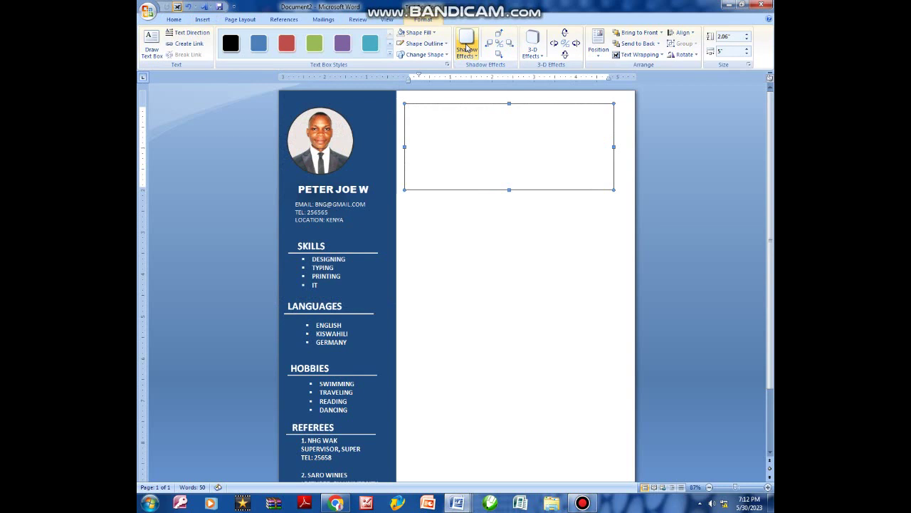
Give the text box no fill and no outline, and type SUMMARY in it.
{"action": "left_click", "coordinate": [419, 32]}
{"action": "left_click", "coordinate": [421, 118]}
{"action": "left_click", "coordinate": [426, 44]}
{"action": "left_click", "coordinate": [426, 130]}
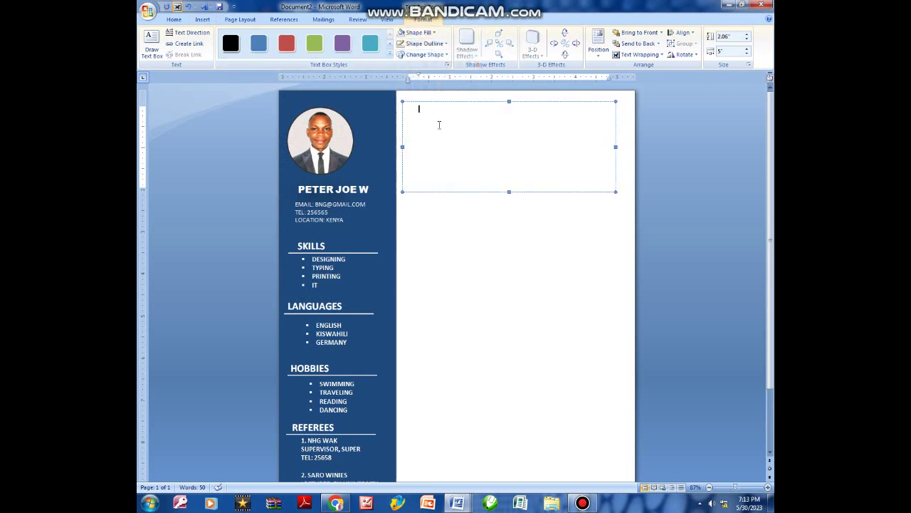
{"action": "type", "text": "SUM"}
{"action": "type", "text": "MA"}
{"action": "type", "text": "MARY"}
{"action": "left_click_drag", "start_coordinate": [449, 110], "coordinate": [419, 111]}
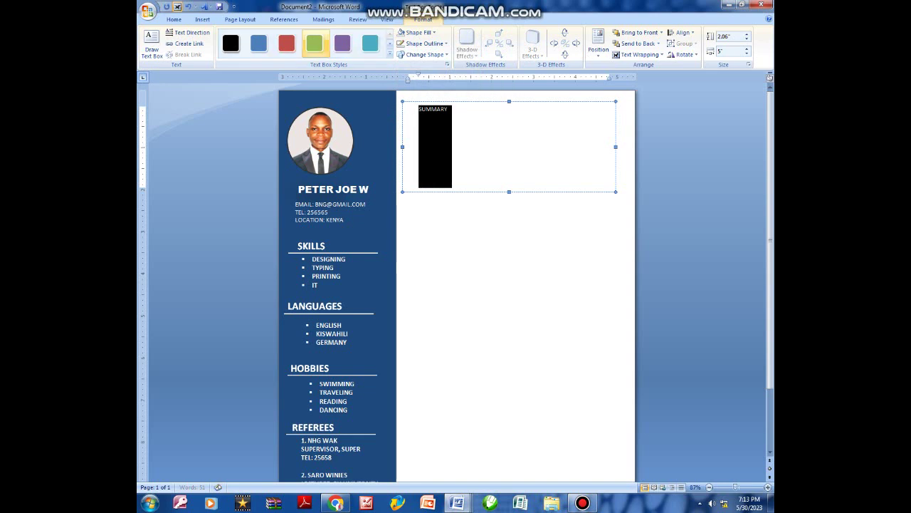
{"action": "left_click", "coordinate": [174, 20]}
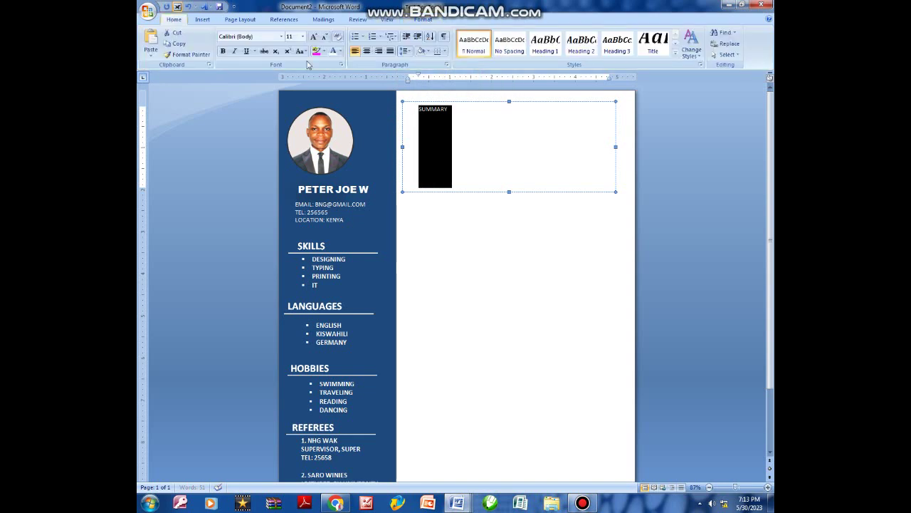
Make the SUMMARY heading 16 pt and bold.
{"action": "left_click", "coordinate": [314, 36]}
{"action": "left_click", "coordinate": [314, 37]}
{"action": "left_click", "coordinate": [314, 36]}
{"action": "left_click", "coordinate": [313, 36]}
{"action": "left_click", "coordinate": [314, 37]}
{"action": "left_click", "coordinate": [325, 37]}
{"action": "left_click", "coordinate": [325, 37]}
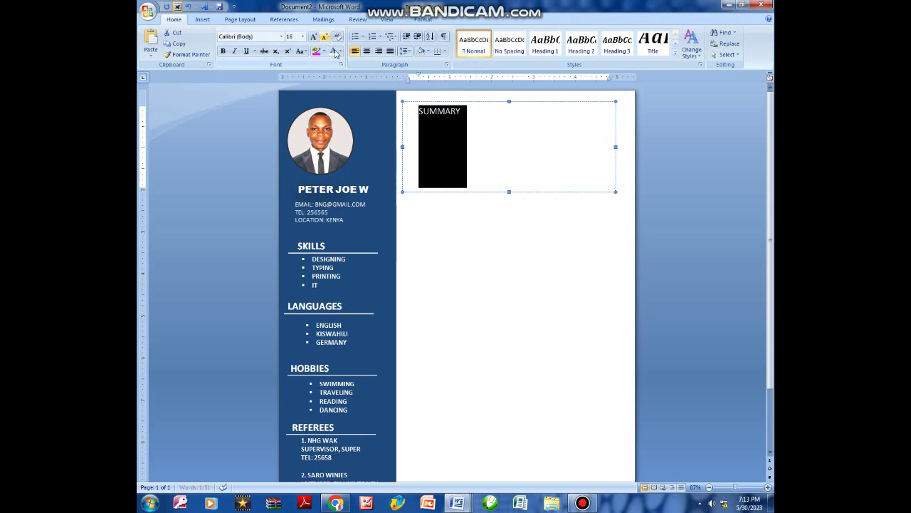
{"action": "left_click", "coordinate": [459, 113]}
{"action": "left_click_drag", "start_coordinate": [461, 111], "coordinate": [417, 112]}
{"action": "left_click", "coordinate": [223, 51]}
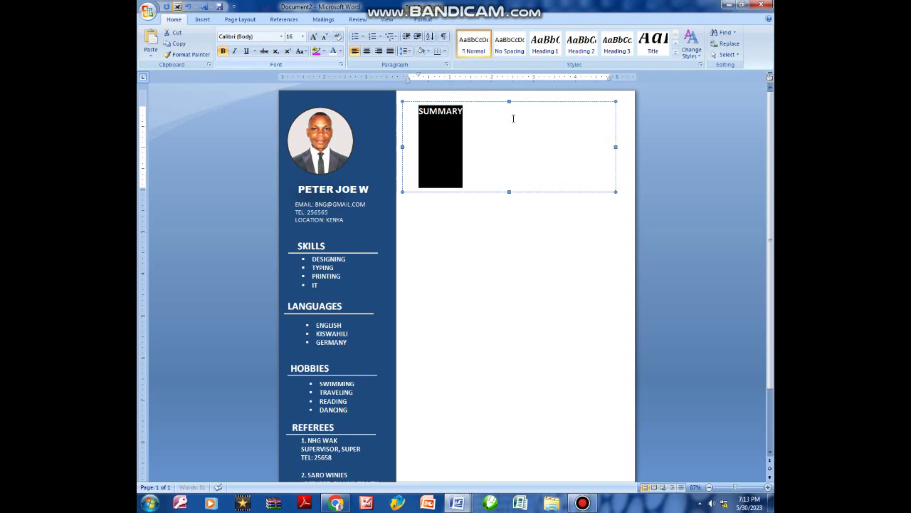
{"action": "left_click", "coordinate": [475, 127]}
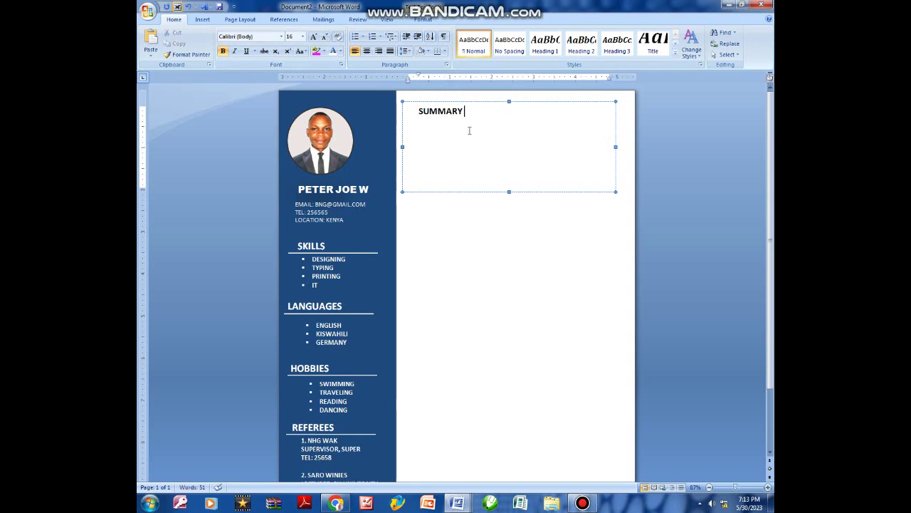
Make the text box slightly taller and reduce the font to 12 pt after SUMMARY.
{"action": "left_click", "coordinate": [507, 195]}
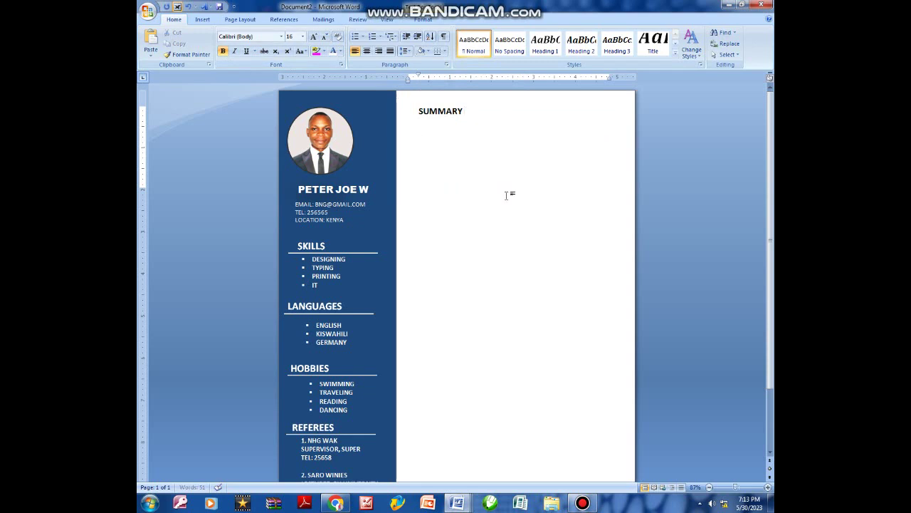
{"action": "left_click", "coordinate": [495, 143]}
{"action": "left_click_drag", "start_coordinate": [510, 193], "coordinate": [509, 203]}
{"action": "left_click", "coordinate": [473, 111]}
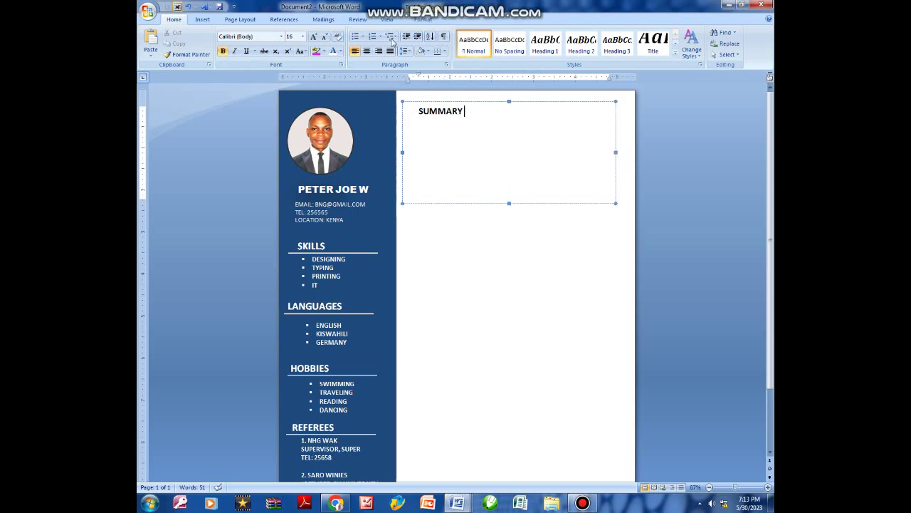
{"action": "left_click", "coordinate": [325, 37]}
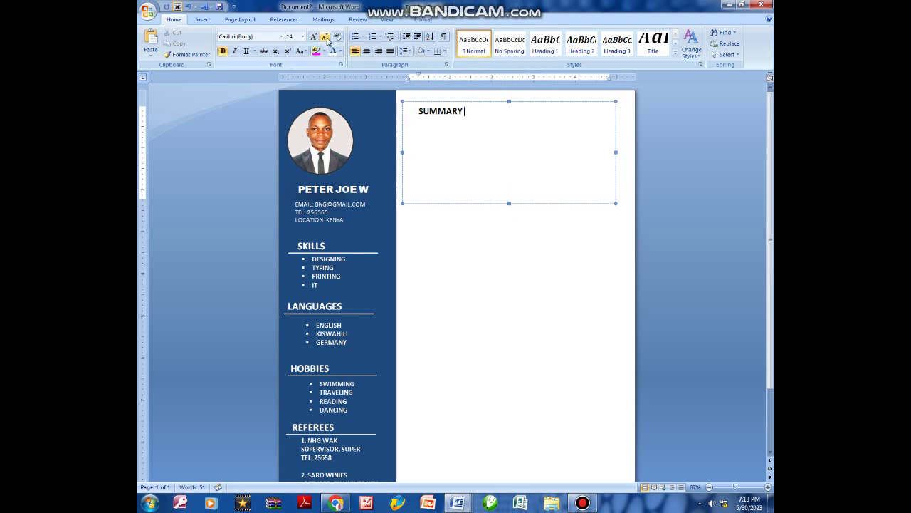
{"action": "left_click", "coordinate": [325, 38]}
Remove the space after the SUMMARY paragraph and start a new line beneath it.
{"action": "left_click", "coordinate": [410, 52]}
{"action": "left_click", "coordinate": [477, 117]}
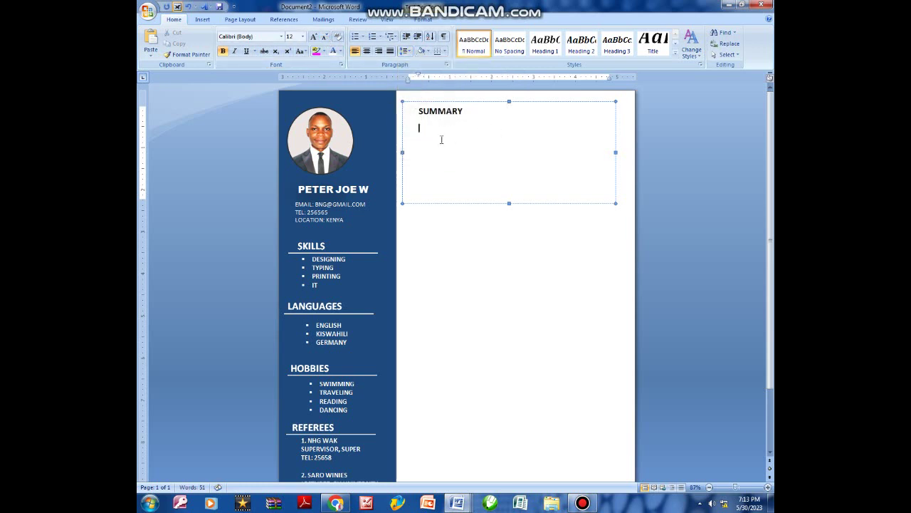
{"action": "left_click", "coordinate": [466, 112]}
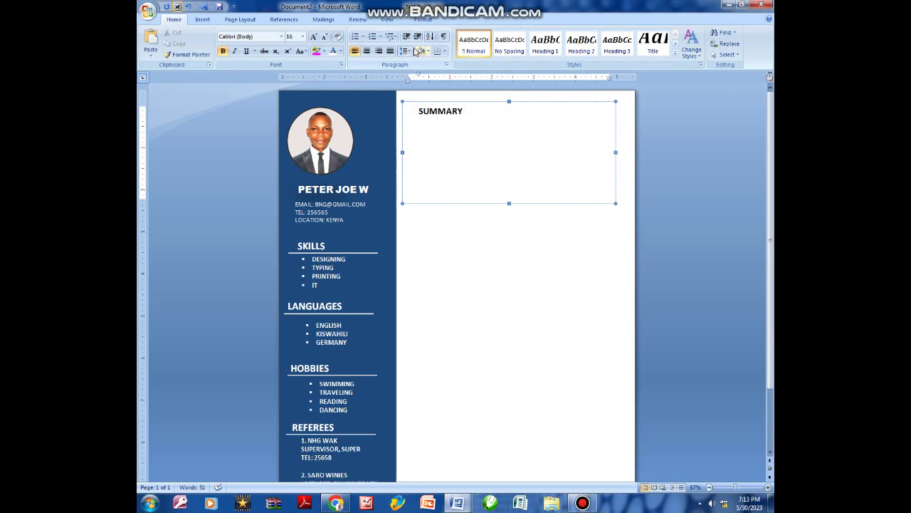
{"action": "left_click", "coordinate": [411, 52]}
{"action": "left_click", "coordinate": [449, 150]}
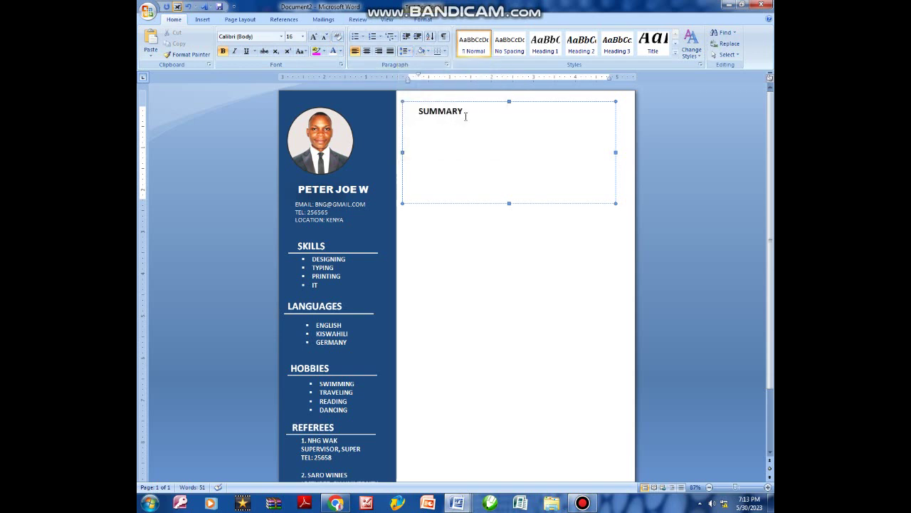
{"action": "key", "text": "Return"}
{"action": "mouse_move", "coordinate": [463, 502]}
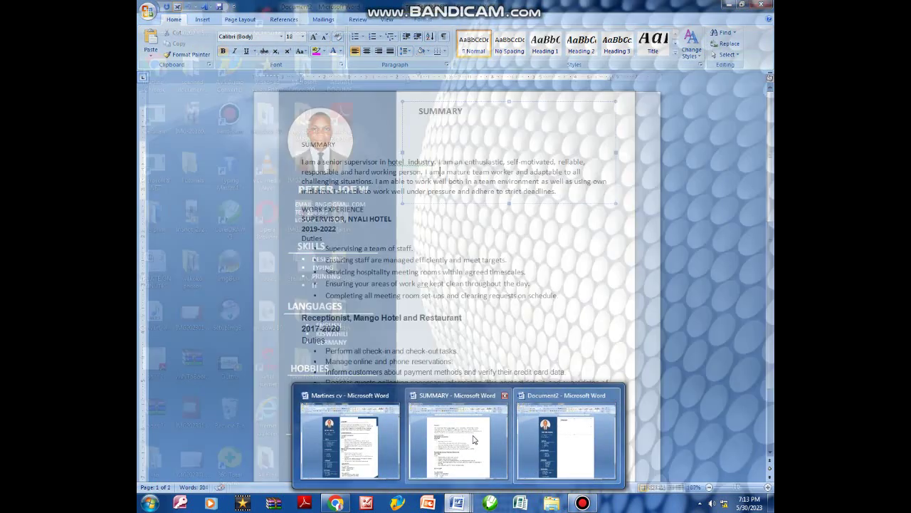
Copy the summary paragraph from the SUMMARY document.
{"action": "left_click", "coordinate": [473, 449]}
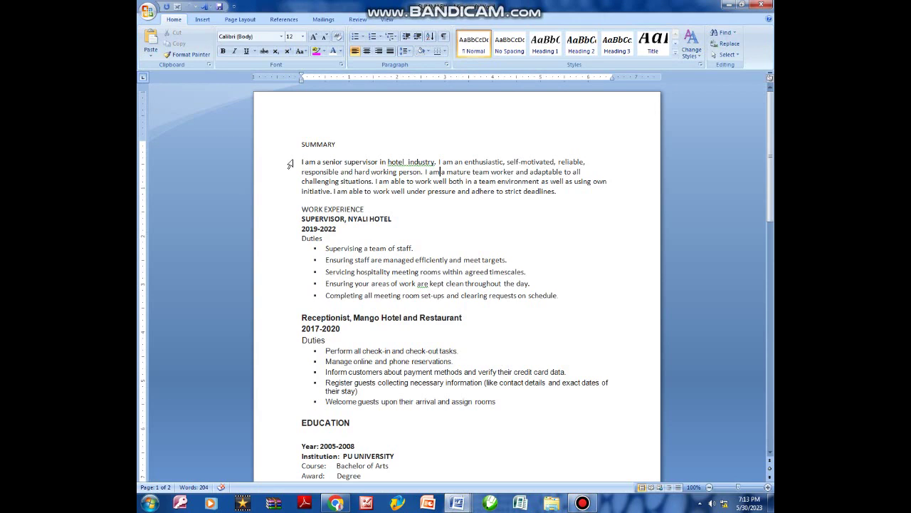
{"action": "left_click_drag", "start_coordinate": [301, 158], "coordinate": [570, 198]}
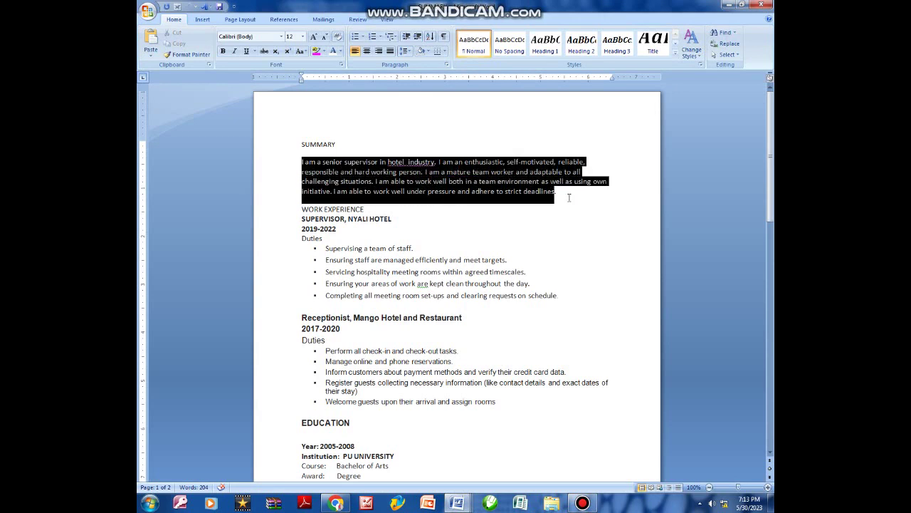
{"action": "right_click", "coordinate": [511, 181]}
{"action": "left_click", "coordinate": [527, 200]}
Paste the paragraph under the résumé's SUMMARY heading, fit the box and fix the heading indent.
{"action": "mouse_move", "coordinate": [460, 503]}
{"action": "left_click", "coordinate": [570, 438]}
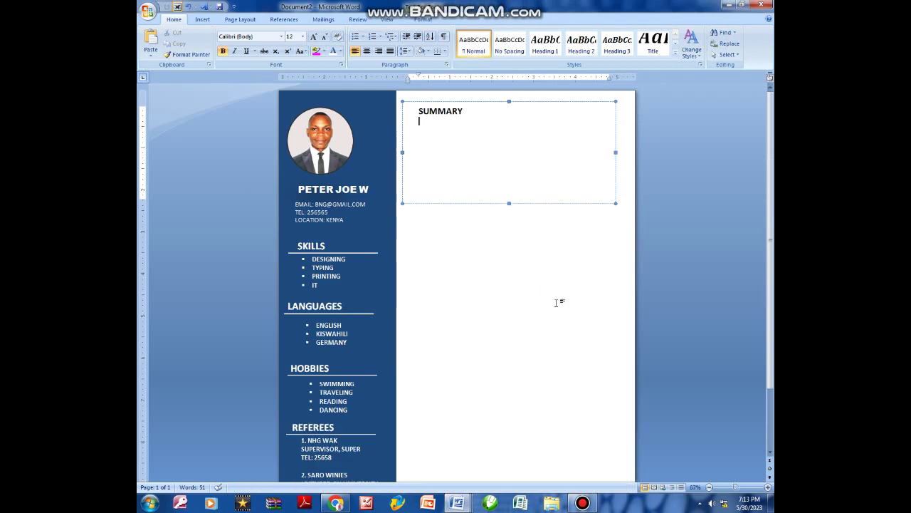
{"action": "key", "text": "ctrl+v"}
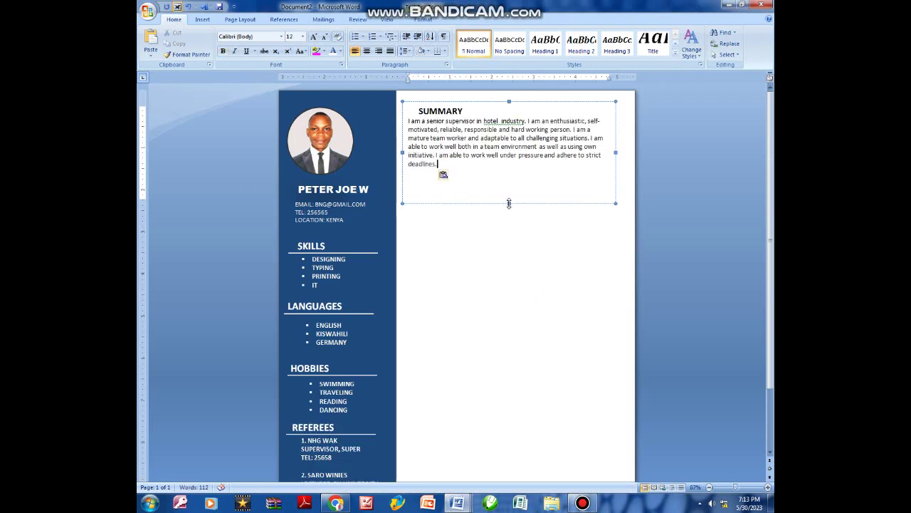
{"action": "left_click_drag", "start_coordinate": [509, 203], "coordinate": [510, 188]}
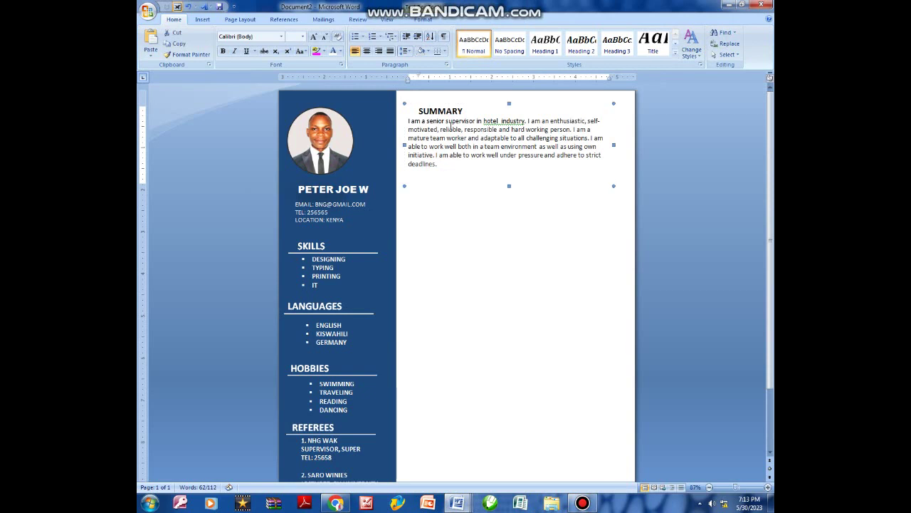
{"action": "left_click", "coordinate": [423, 114]}
{"action": "key", "text": "BackSpace"}
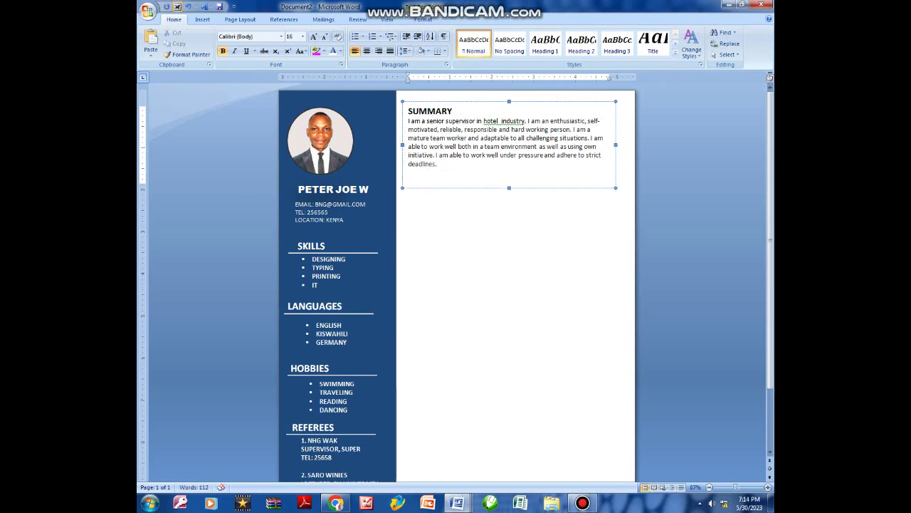
{"action": "key", "text": "Return"}
Duplicate the Summary text box with copy and paste.
{"action": "left_click", "coordinate": [480, 103]}
{"action": "key", "text": "ctrl+c"}
{"action": "key", "text": "ctrl+v"}
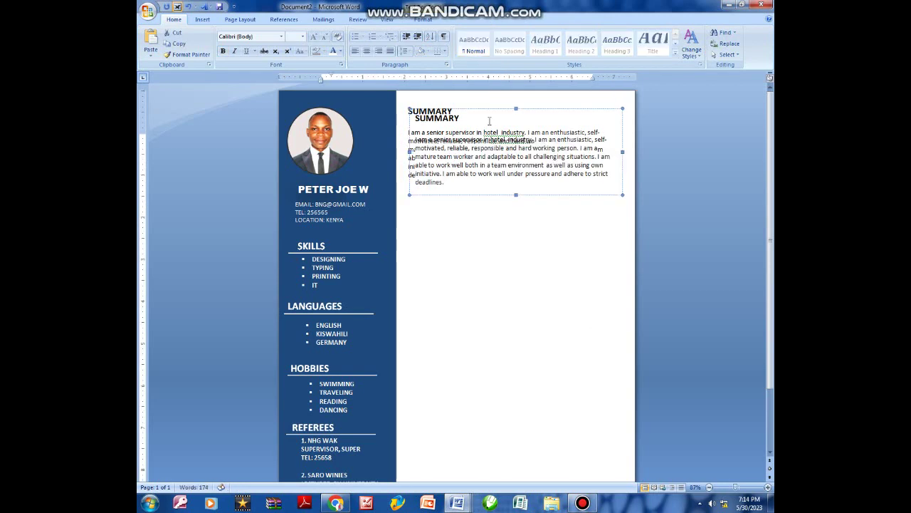
Move the duplicated box below SUMMARY, retitle it WORK EXPERIENCE and delete its old paragraph.
{"action": "left_click_drag", "start_coordinate": [488, 112], "coordinate": [489, 189]}
{"action": "left_click", "coordinate": [459, 193]}
{"action": "key", "text": "BackSpace"}
{"action": "key", "text": "BackSpace"}
{"action": "key", "text": "BackSpace"}
{"action": "key", "text": "BackSpace"}
{"action": "key", "text": "BackSpace"}
{"action": "key", "text": "BackSpace"}
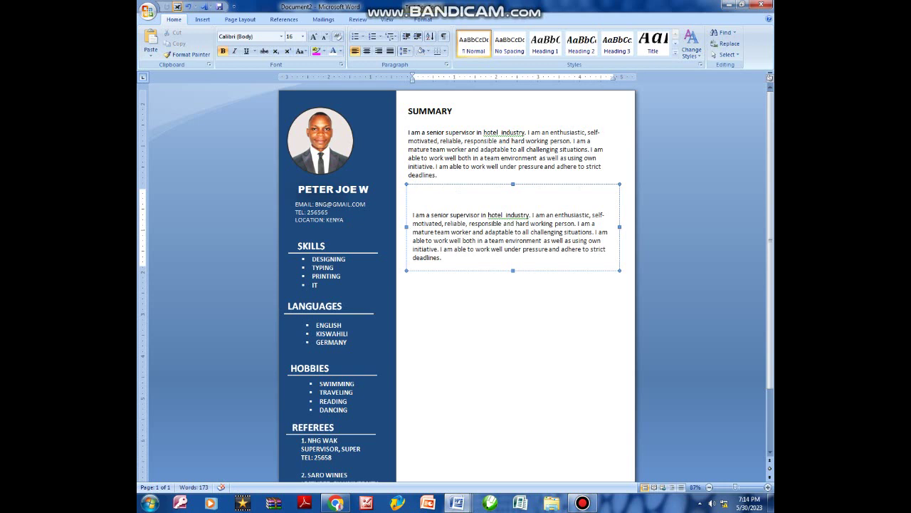
{"action": "type", "text": "WORK EXPERIENCE"}
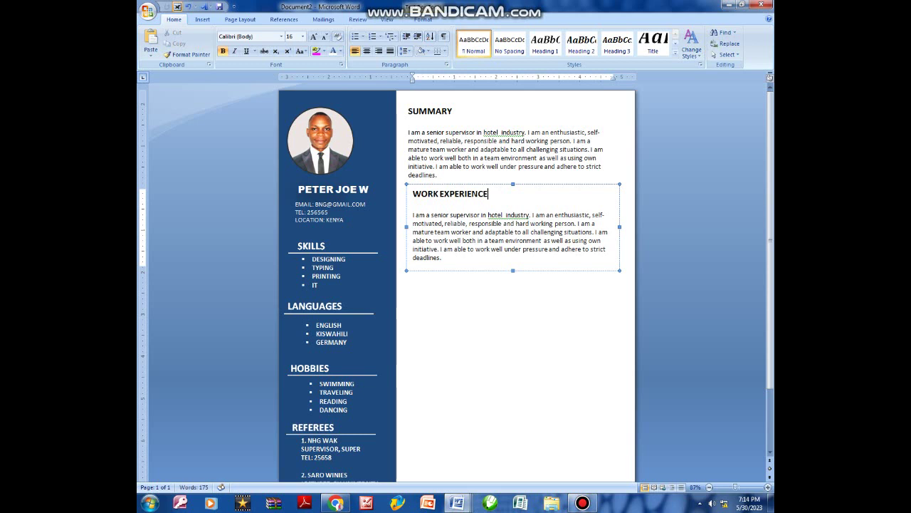
{"action": "left_click_drag", "start_coordinate": [448, 258], "coordinate": [408, 215]}
{"action": "key", "text": "BackSpace"}
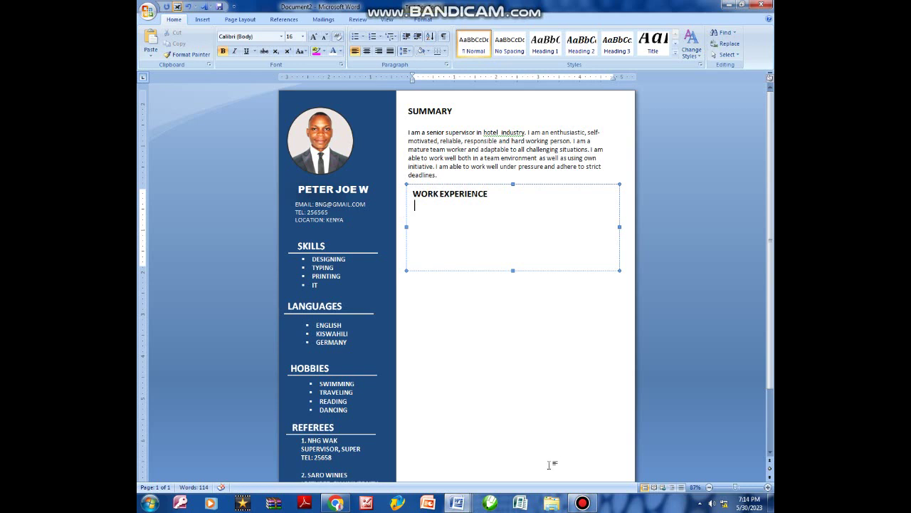
Copy the supervisor job entry and its duties from the SUMMARY document.
{"action": "left_click", "coordinate": [457, 502]}
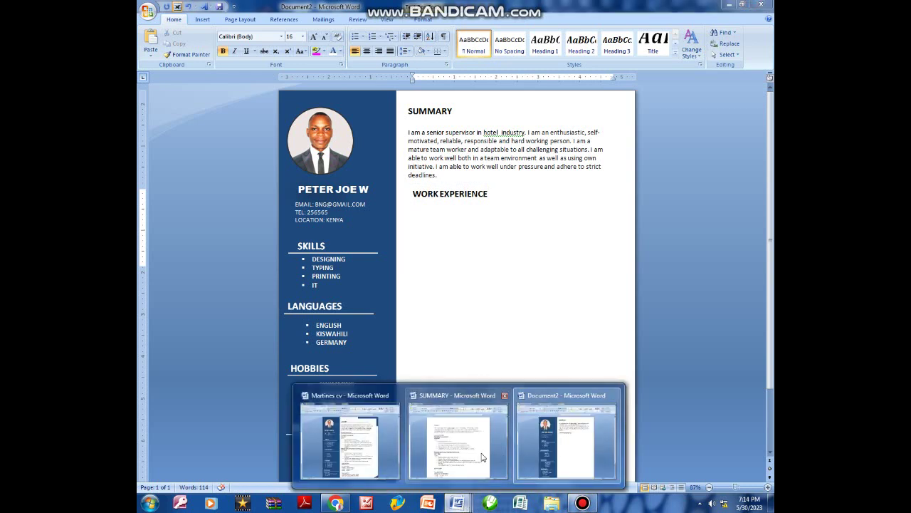
{"action": "left_click", "coordinate": [458, 438]}
{"action": "left_click", "coordinate": [403, 209]}
{"action": "scroll", "coordinate": [320, 194], "scroll_direction": "down", "scroll_amount": 1}
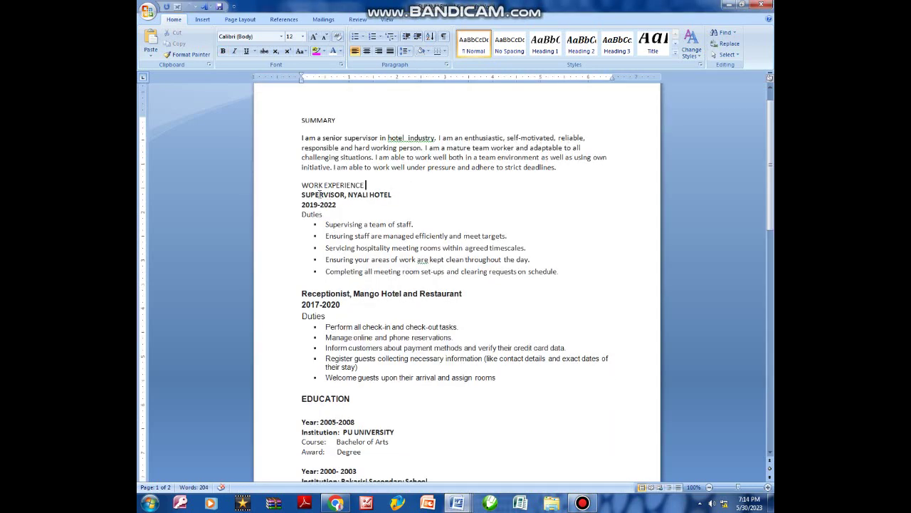
{"action": "left_click_drag", "start_coordinate": [302, 194], "coordinate": [559, 272]}
{"action": "right_click", "coordinate": [481, 260]}
{"action": "left_click", "coordinate": [499, 275]}
Paste the supervisor job into the Work Experience box and enlarge the box to show every duty.
{"action": "left_click", "coordinate": [457, 502]}
{"action": "left_click", "coordinate": [530, 449]}
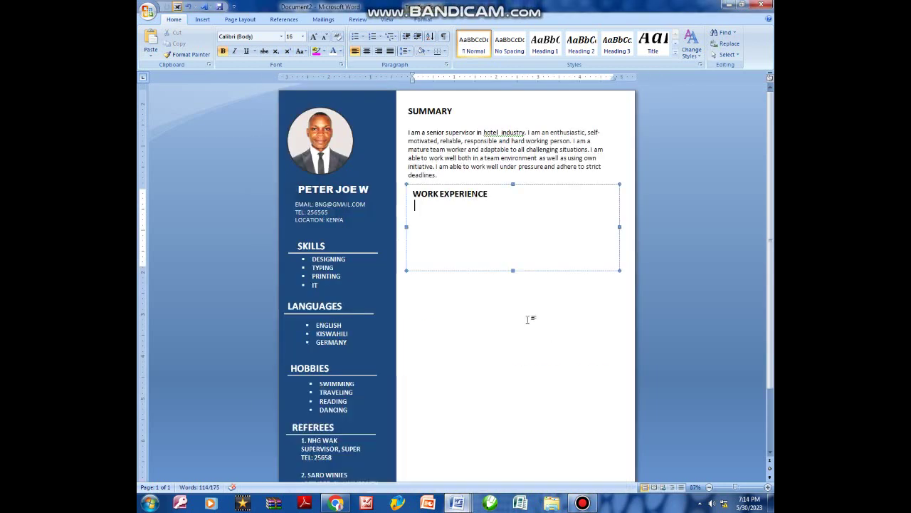
{"action": "key", "text": "ctrl+v"}
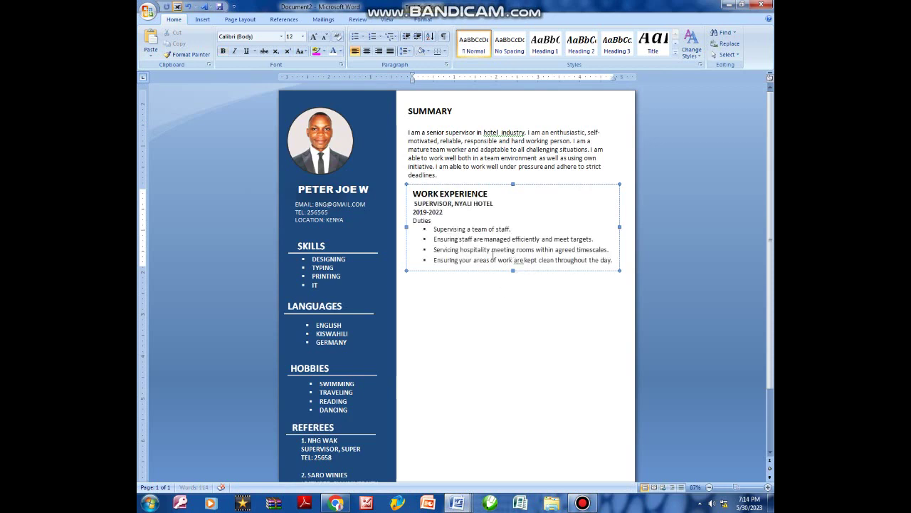
{"action": "left_click", "coordinate": [513, 270]}
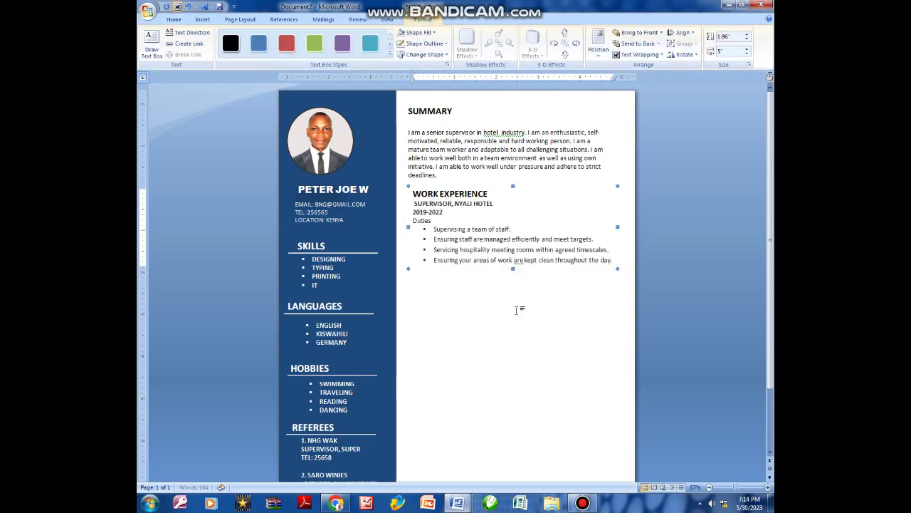
{"action": "left_click_drag", "start_coordinate": [512, 271], "coordinate": [514, 305]}
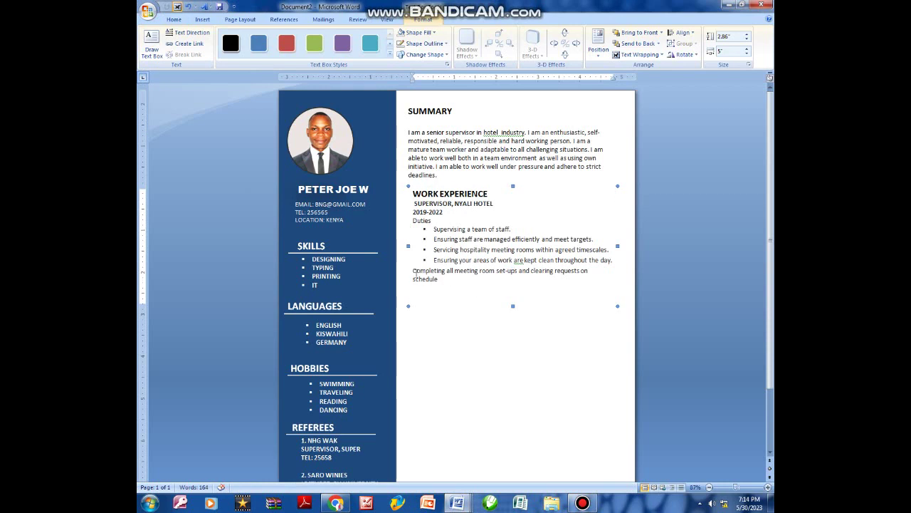
{"action": "left_click", "coordinate": [412, 271]}
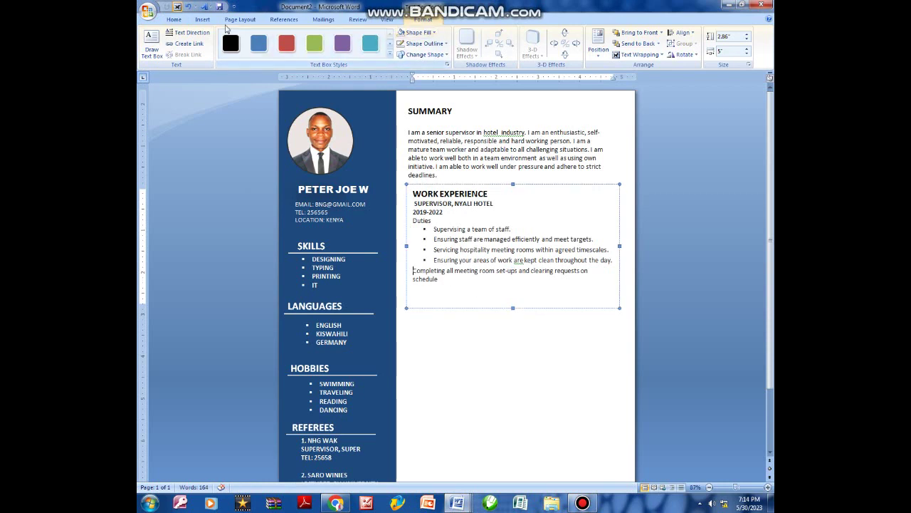
Give the last duty line a square bullet and readjust the Work Experience box height.
{"action": "left_click", "coordinate": [172, 21]}
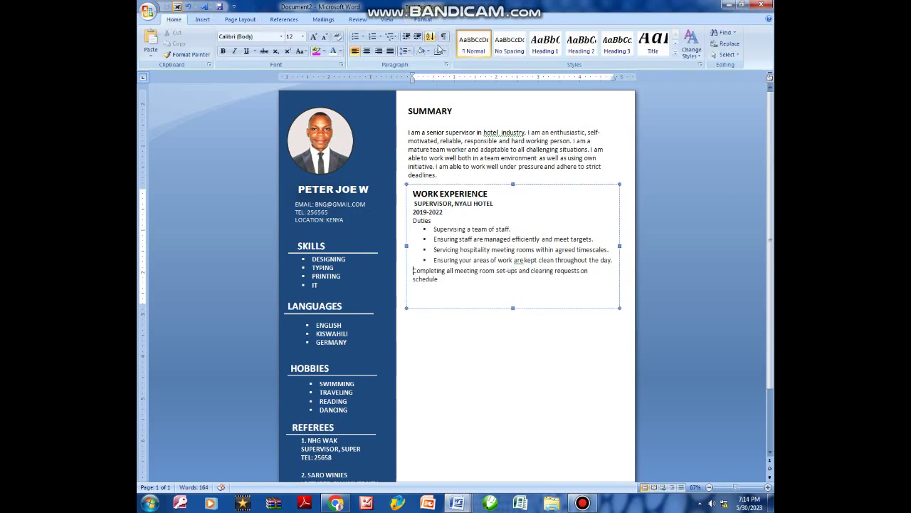
{"action": "left_click", "coordinate": [364, 36]}
{"action": "left_click", "coordinate": [362, 65]}
{"action": "left_click", "coordinate": [460, 288]}
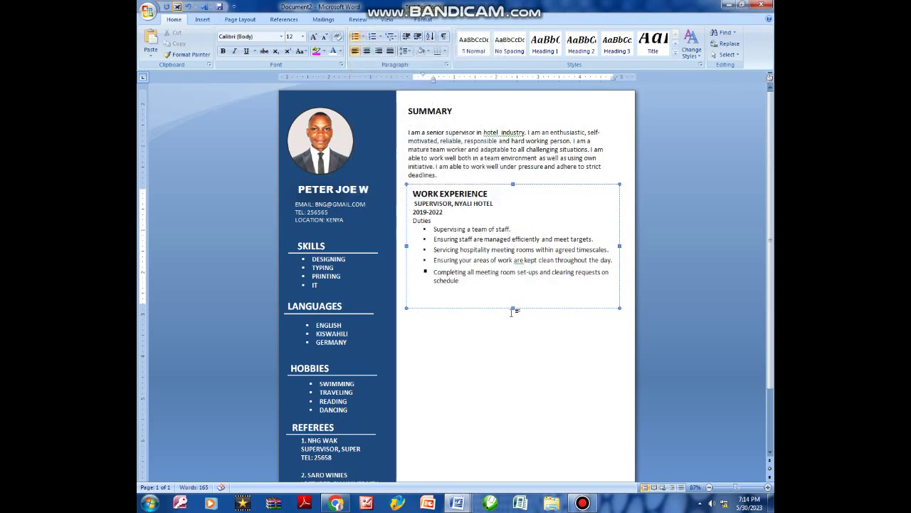
{"action": "left_click_drag", "start_coordinate": [513, 307], "coordinate": [513, 297]}
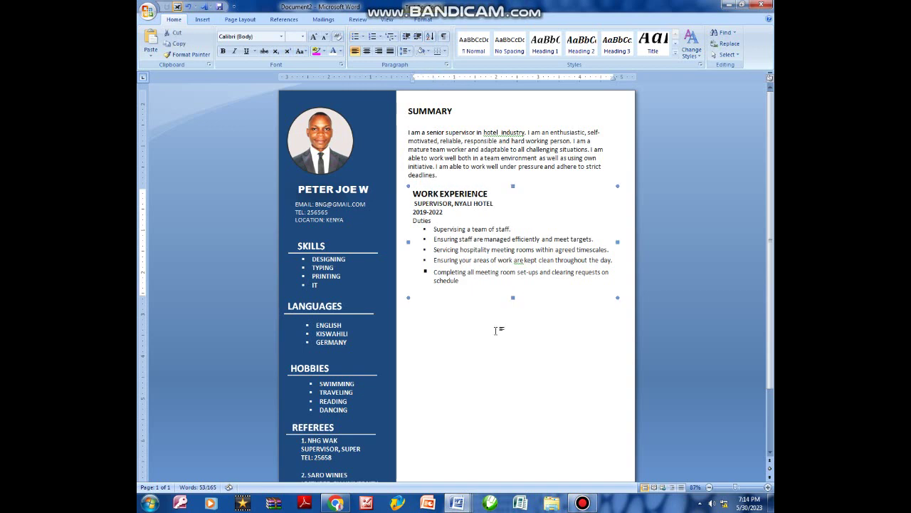
{"action": "left_click_drag", "start_coordinate": [514, 378], "coordinate": [513, 406]}
{"action": "left_click", "coordinate": [468, 296]}
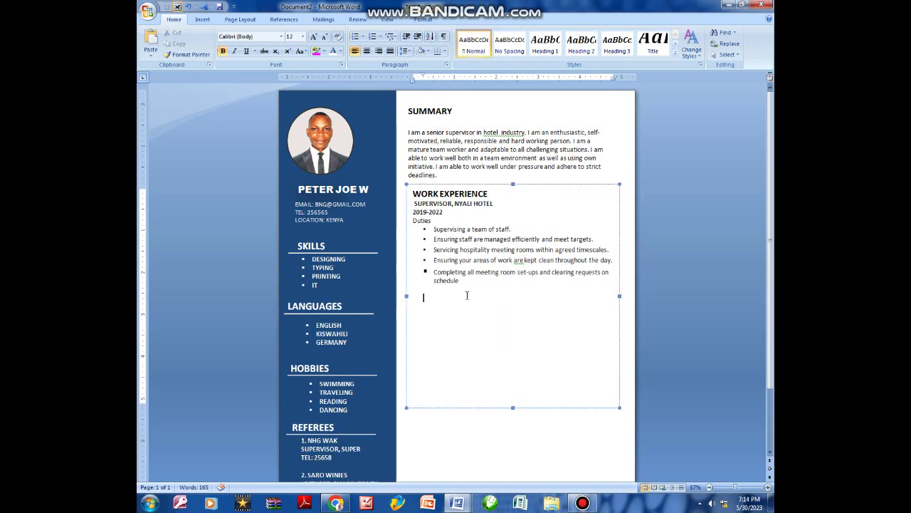
{"action": "left_click", "coordinate": [458, 502]}
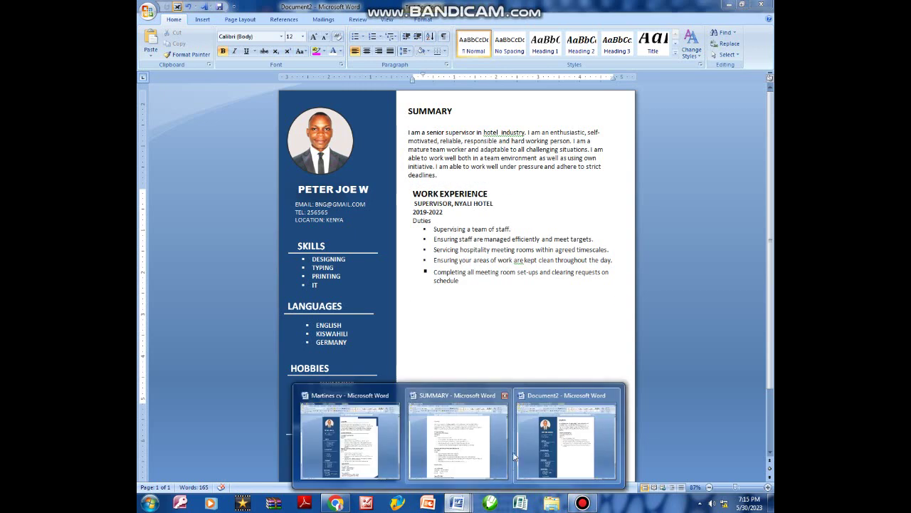
Copy the Receptionist, Mango Hotel and Restaurant job block from the SUMMARY document.
{"action": "left_click", "coordinate": [473, 442]}
{"action": "scroll", "coordinate": [342, 232], "scroll_direction": "down", "scroll_amount": 5}
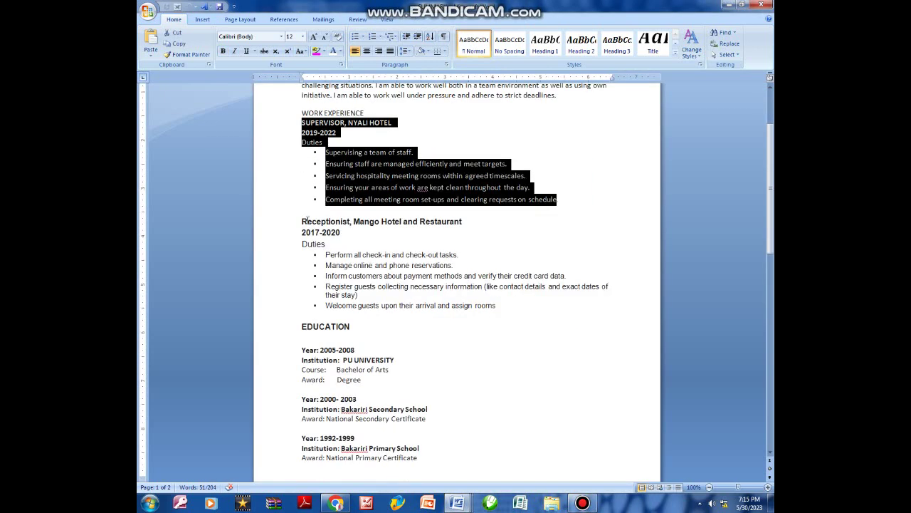
{"action": "left_click_drag", "start_coordinate": [302, 221], "coordinate": [497, 307]}
{"action": "right_click", "coordinate": [439, 286]}
{"action": "left_click", "coordinate": [462, 299]}
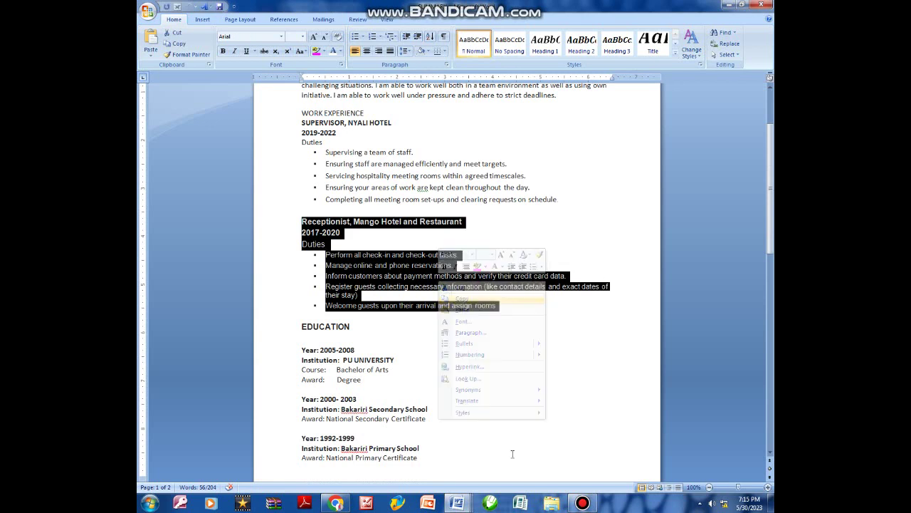
Paste the Receptionist job and its duties below the supervisor duties in the Work Experience box.
{"action": "mouse_move", "coordinate": [458, 504]}
{"action": "left_click", "coordinate": [562, 445]}
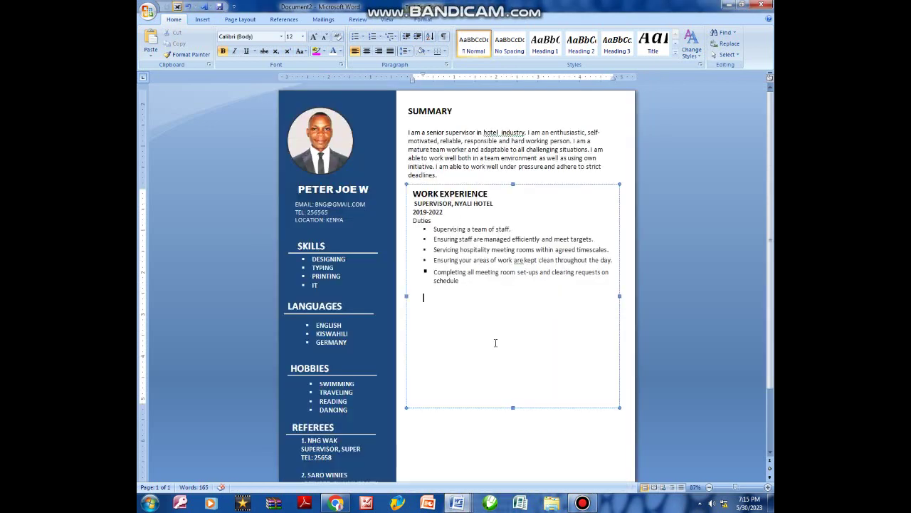
{"action": "left_click", "coordinate": [494, 342]}
{"action": "key", "text": "ctrl+v"}
{"action": "scroll", "coordinate": [489, 383], "scroll_direction": "down", "scroll_amount": 1}
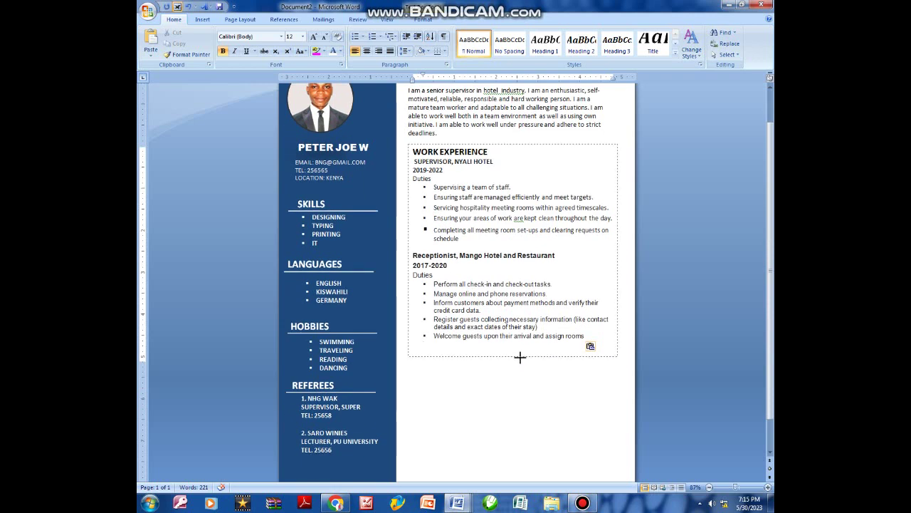
{"action": "left_click", "coordinate": [513, 366]}
{"action": "scroll", "coordinate": [499, 307], "scroll_direction": "up", "scroll_amount": 1}
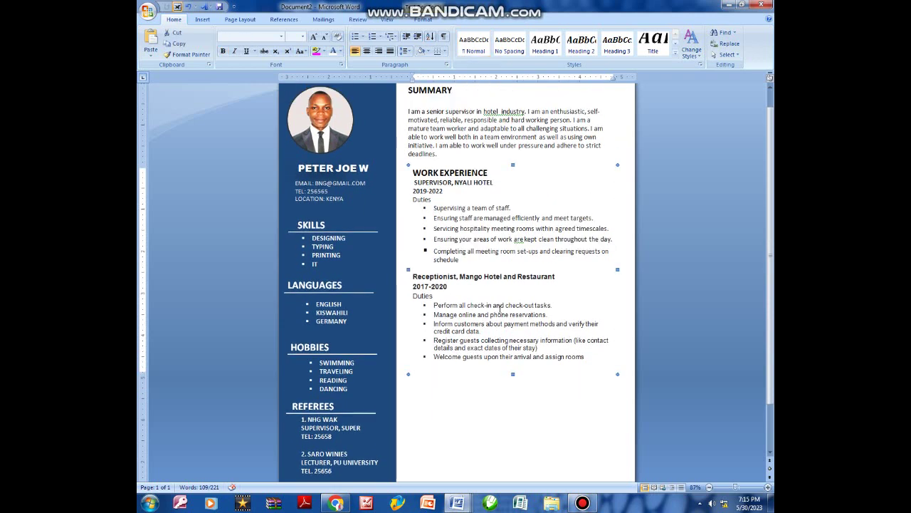
{"action": "scroll", "coordinate": [484, 310], "scroll_direction": "down", "scroll_amount": 1}
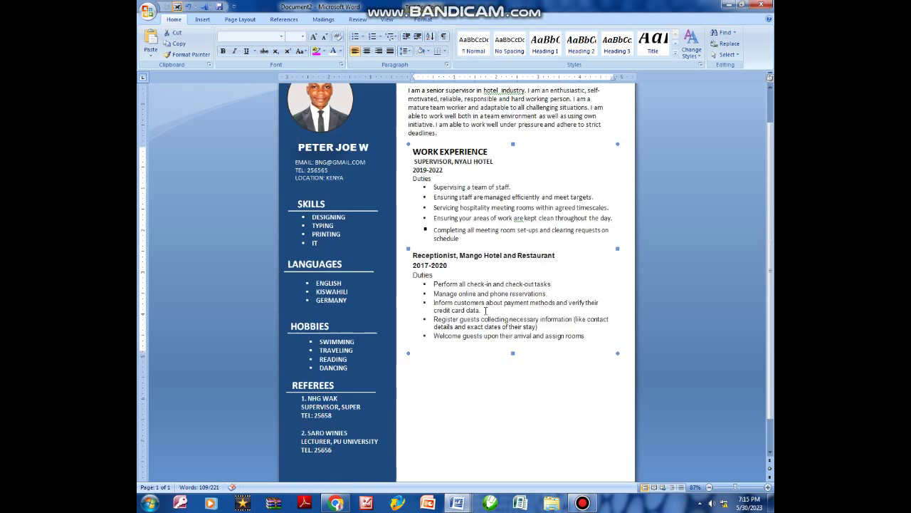
{"action": "left_click", "coordinate": [411, 307]}
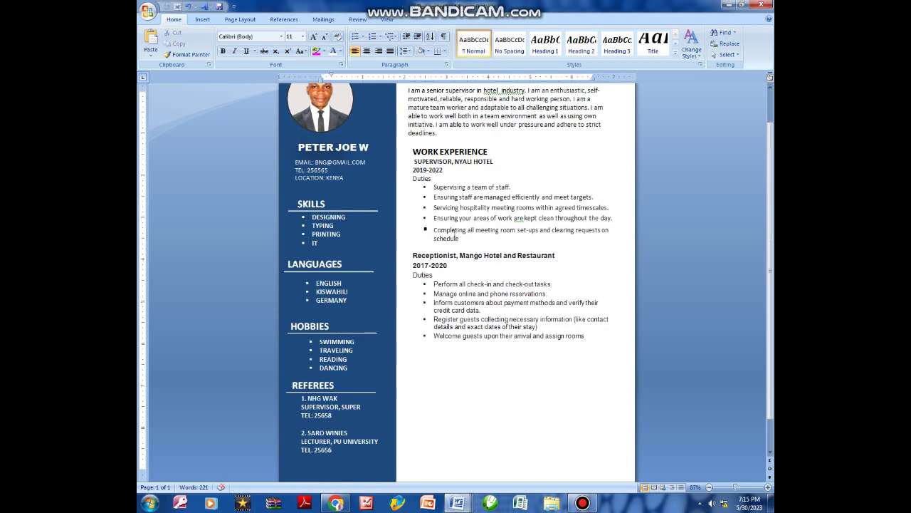
{"action": "scroll", "coordinate": [475, 345], "scroll_direction": "down", "scroll_amount": 1}
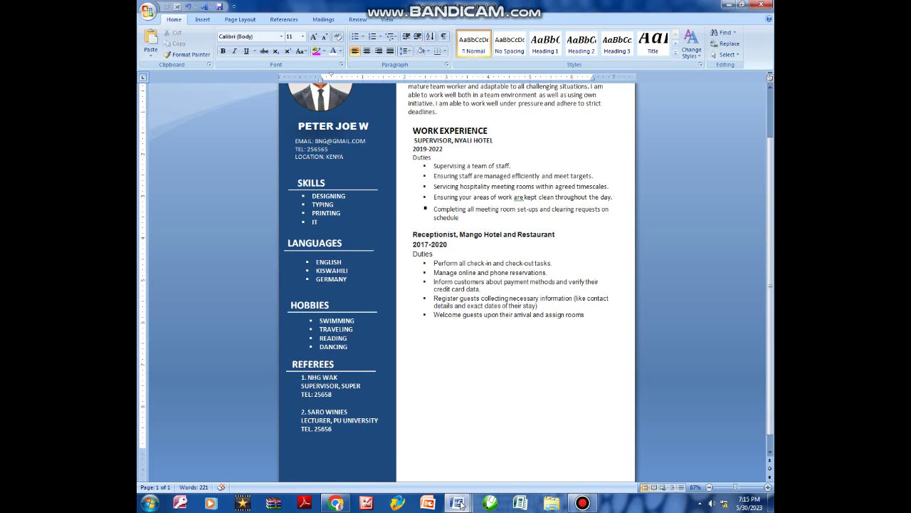
{"action": "mouse_move", "coordinate": [460, 505]}
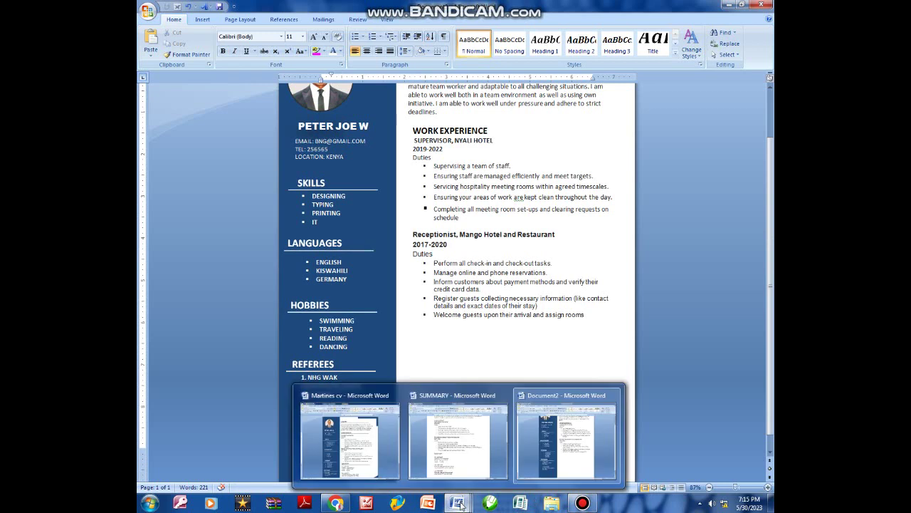
{"action": "mouse_move", "coordinate": [593, 504]}
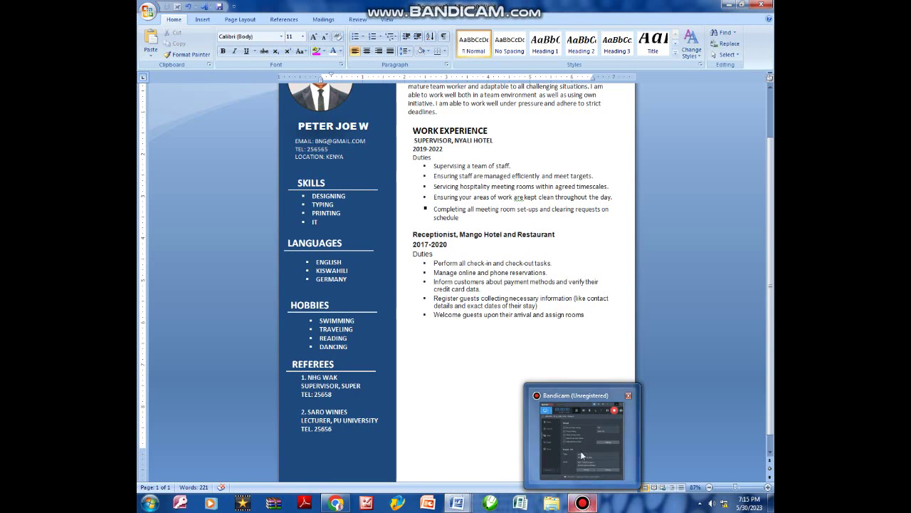
{"action": "mouse_move", "coordinate": [582, 456]}
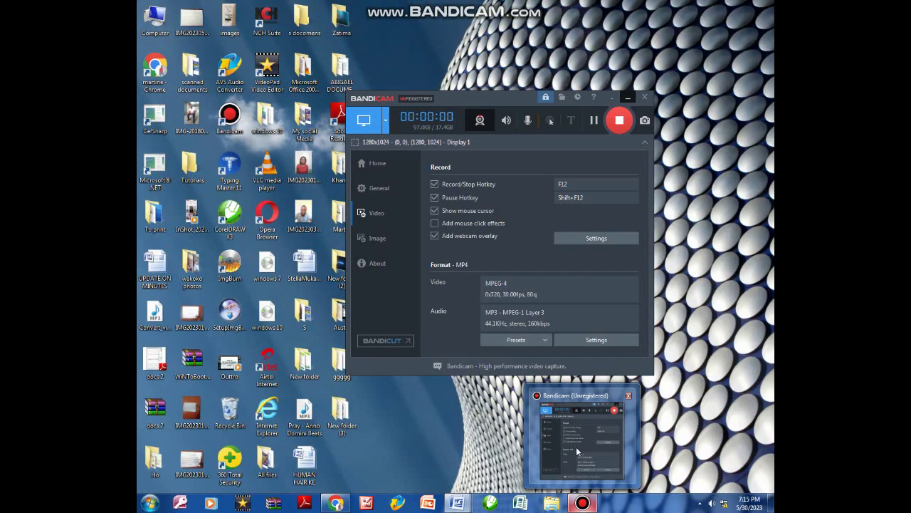
{"action": "left_click", "coordinate": [576, 446]}
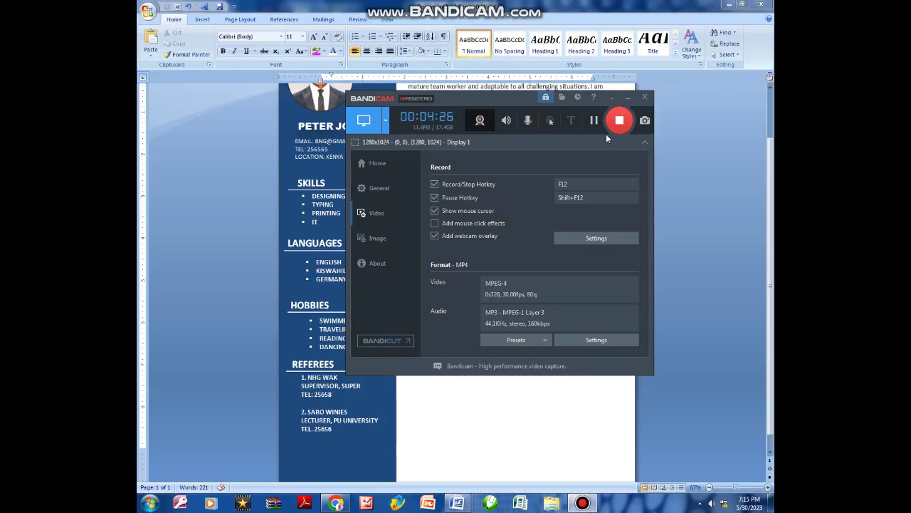
{"action": "left_click", "coordinate": [621, 99]}
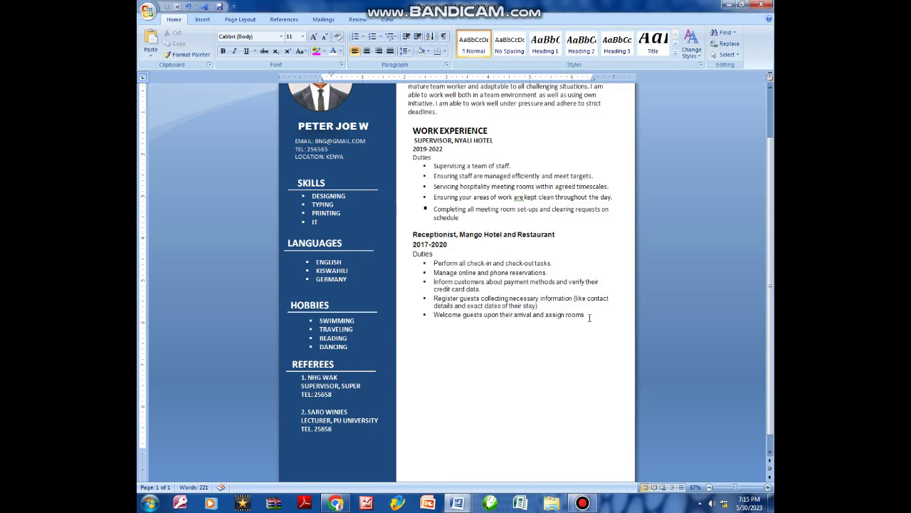
Duplicate the SUMMARY text box and drag the copy below the receptionist duties.
{"action": "scroll", "coordinate": [484, 356], "scroll_direction": "up", "scroll_amount": 2}
{"action": "scroll", "coordinate": [463, 391], "scroll_direction": "down", "scroll_amount": 2}
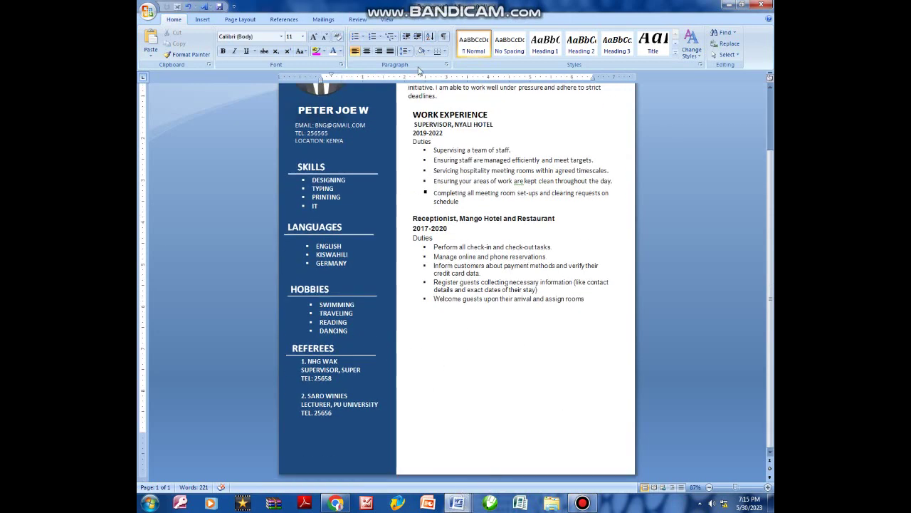
{"action": "left_click", "coordinate": [449, 134]}
{"action": "scroll", "coordinate": [456, 143], "scroll_direction": "up", "scroll_amount": 4}
{"action": "left_click", "coordinate": [467, 132]}
{"action": "left_click", "coordinate": [470, 104]}
{"action": "key", "text": "ctrl+v"}
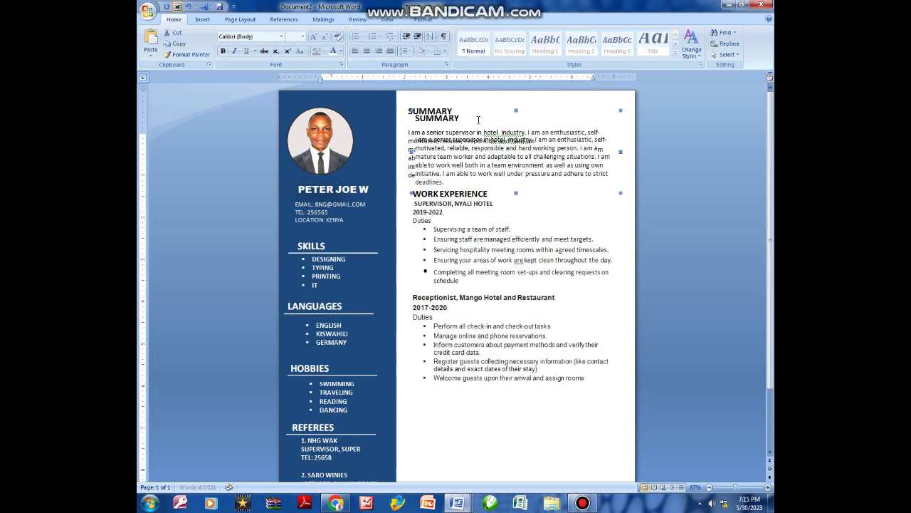
{"action": "key", "text": "Escape"}
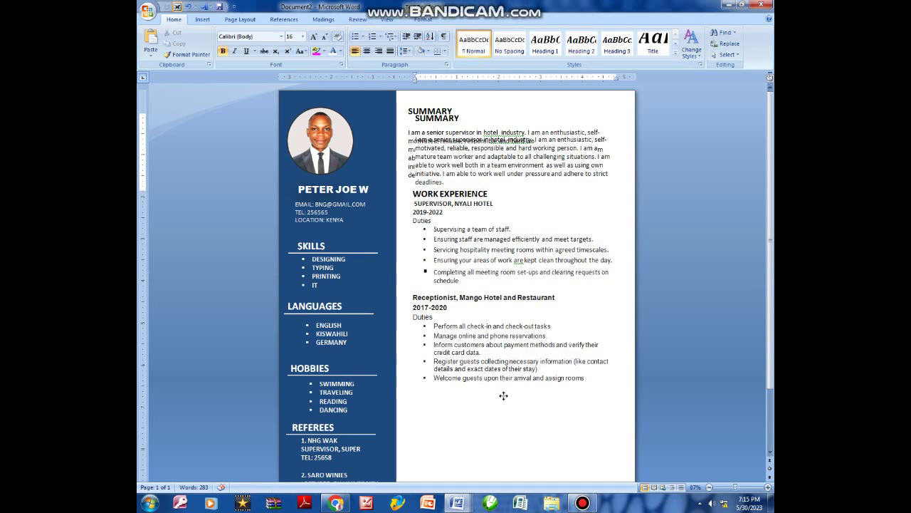
{"action": "left_click_drag", "start_coordinate": [494, 395], "coordinate": [413, 330]}
{"action": "scroll", "coordinate": [456, 404], "scroll_direction": "down", "scroll_amount": 2}
{"action": "left_click", "coordinate": [408, 329]}
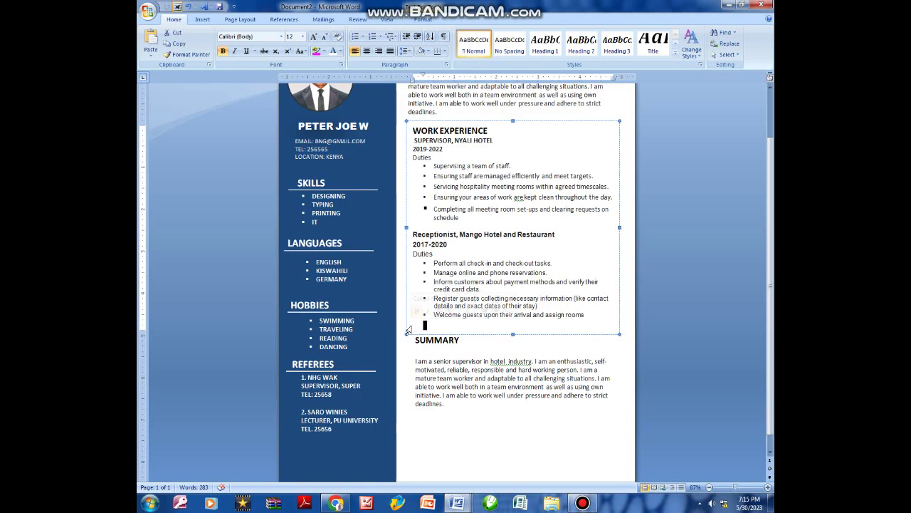
Select all the text in the copied box and delete it.
{"action": "left_click", "coordinate": [451, 406]}
{"action": "left_click_drag", "start_coordinate": [451, 406], "coordinate": [416, 340]}
{"action": "left_click", "coordinate": [416, 360]}
{"action": "double_click", "coordinate": [445, 378]}
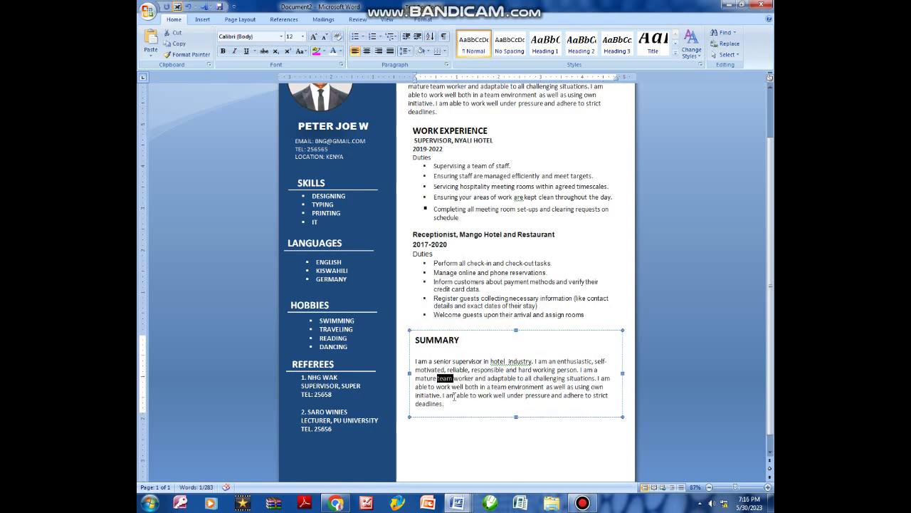
{"action": "key", "text": "ctrl+a"}
{"action": "key", "text": "Delete"}
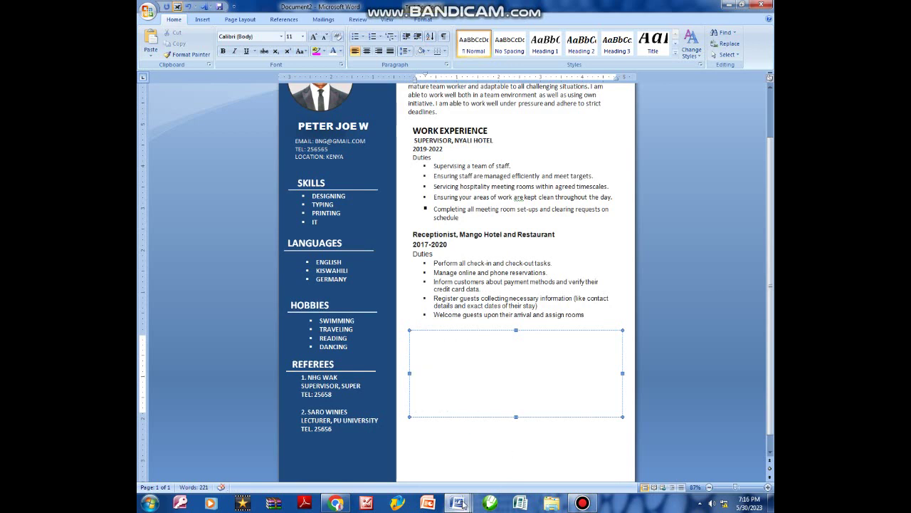
Copy the whole EDUCATION section from the SUMMARY document.
{"action": "mouse_move", "coordinate": [463, 504]}
{"action": "left_click", "coordinate": [499, 442]}
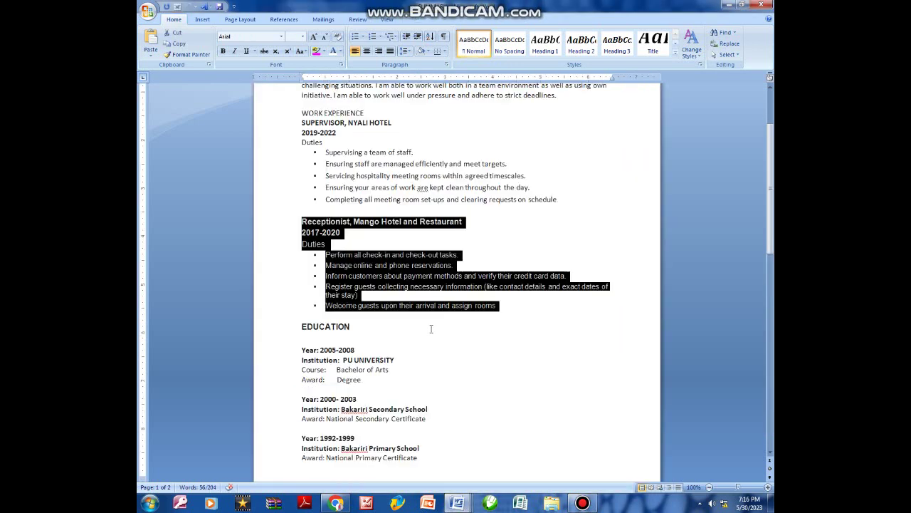
{"action": "scroll", "coordinate": [431, 329], "scroll_direction": "down", "scroll_amount": 3}
{"action": "left_click_drag", "start_coordinate": [300, 254], "coordinate": [424, 388]}
{"action": "right_click", "coordinate": [363, 337]}
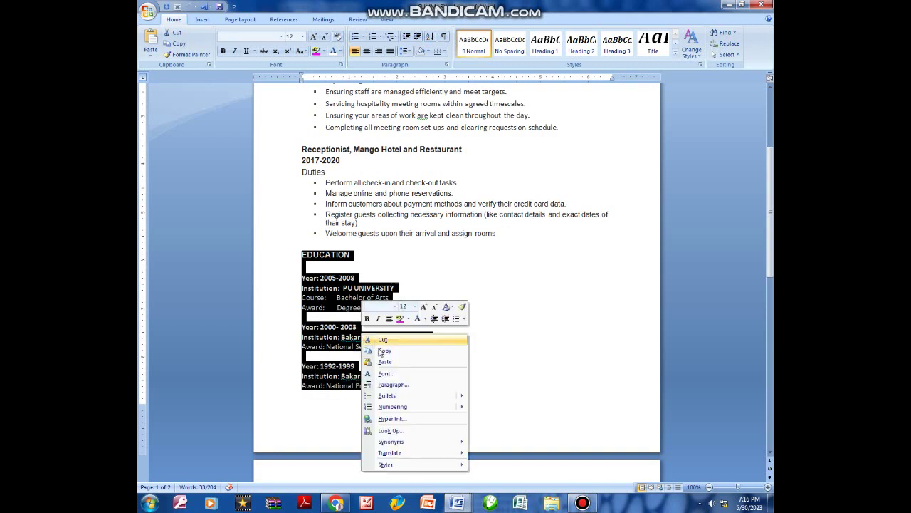
{"action": "left_click", "coordinate": [384, 353]}
Paste EDUCATION into the empty box, lengthen it to reveal the last award line, and nudge it up.
{"action": "left_click", "coordinate": [458, 504]}
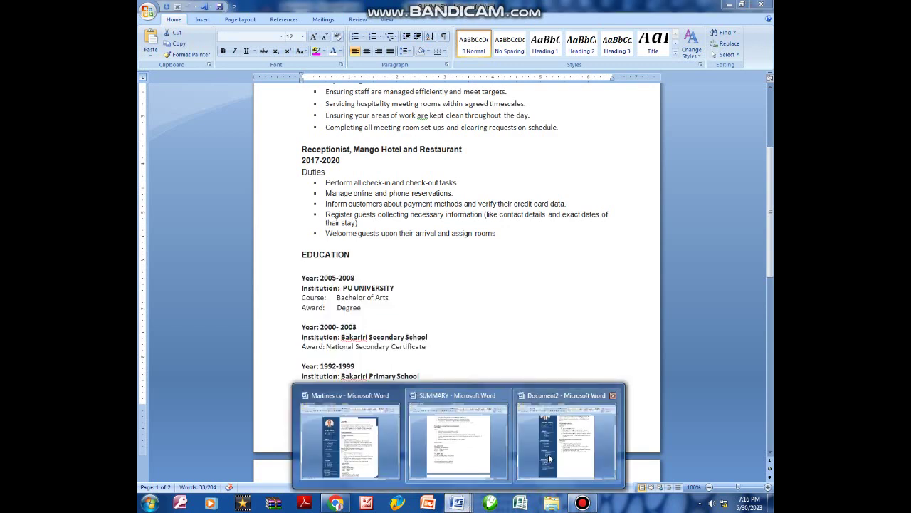
{"action": "left_click", "coordinate": [566, 441]}
{"action": "key", "text": "ctrl+v"}
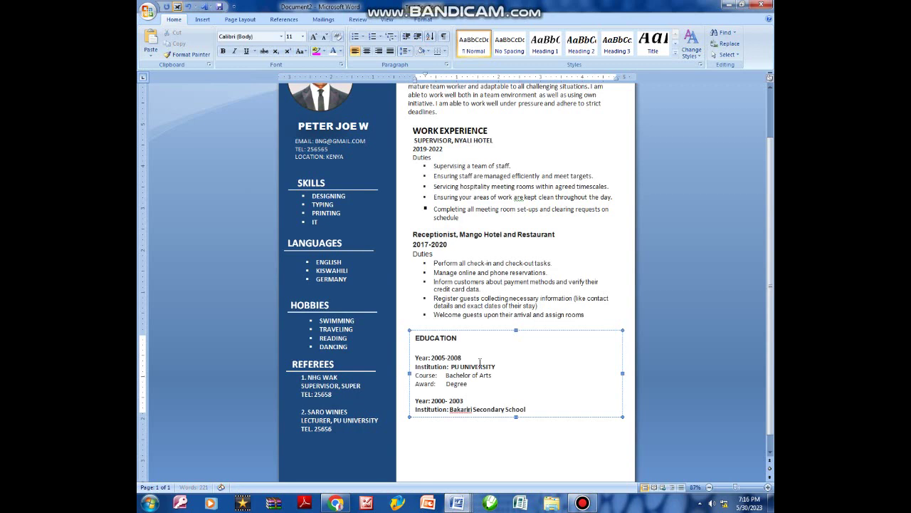
{"action": "left_click_drag", "start_coordinate": [515, 417], "coordinate": [505, 448]}
{"action": "scroll", "coordinate": [515, 450], "scroll_direction": "down", "scroll_amount": 1}
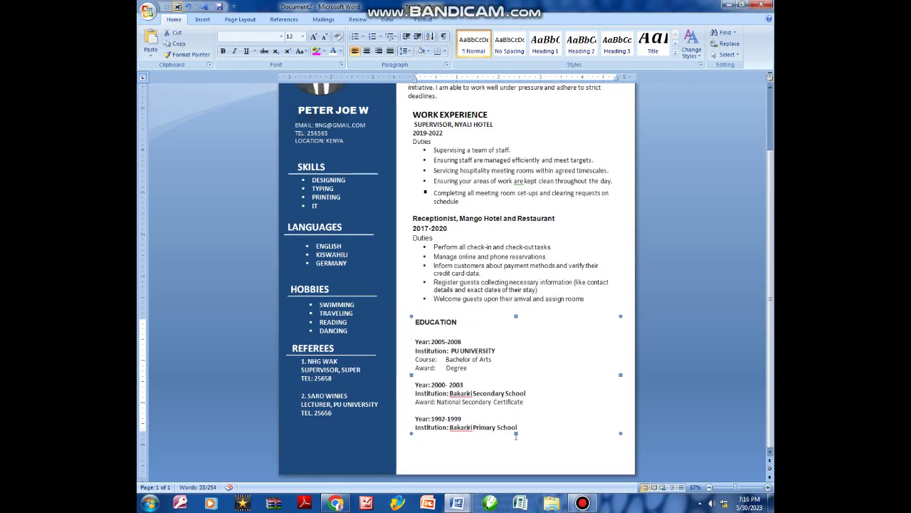
{"action": "left_click_drag", "start_coordinate": [514, 434], "coordinate": [515, 442]}
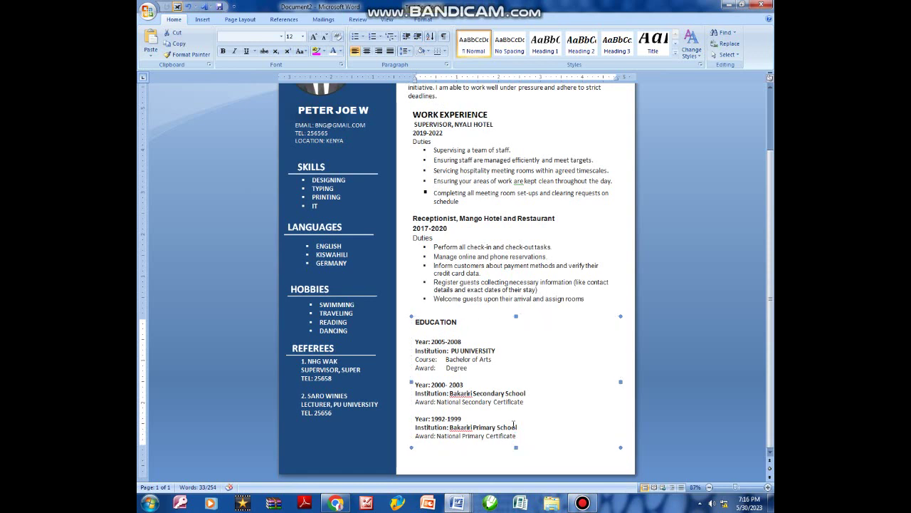
{"action": "scroll", "coordinate": [507, 369], "scroll_direction": "up", "scroll_amount": 2}
{"action": "left_click", "coordinate": [459, 385]}
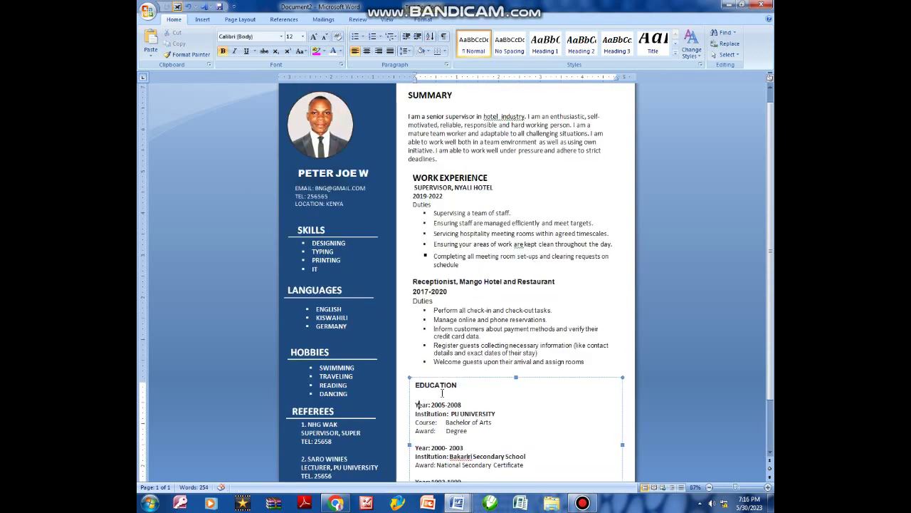
{"action": "left_click", "coordinate": [449, 380]}
{"action": "key", "text": "Up"}
{"action": "key", "text": "Up"}
{"action": "key", "text": "Up"}
{"action": "key", "text": "Up"}
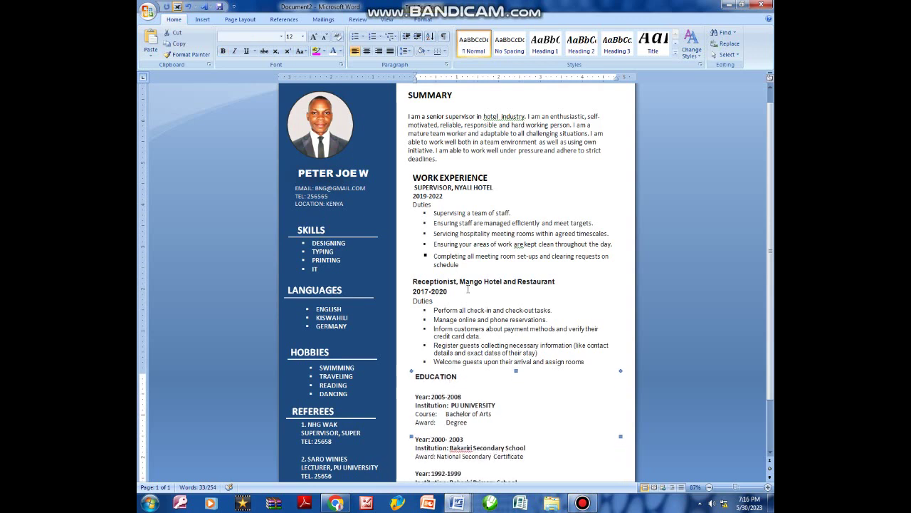
{"action": "scroll", "coordinate": [499, 230], "scroll_direction": "down", "scroll_amount": 3}
{"action": "scroll", "coordinate": [544, 229], "scroll_direction": "up", "scroll_amount": 4}
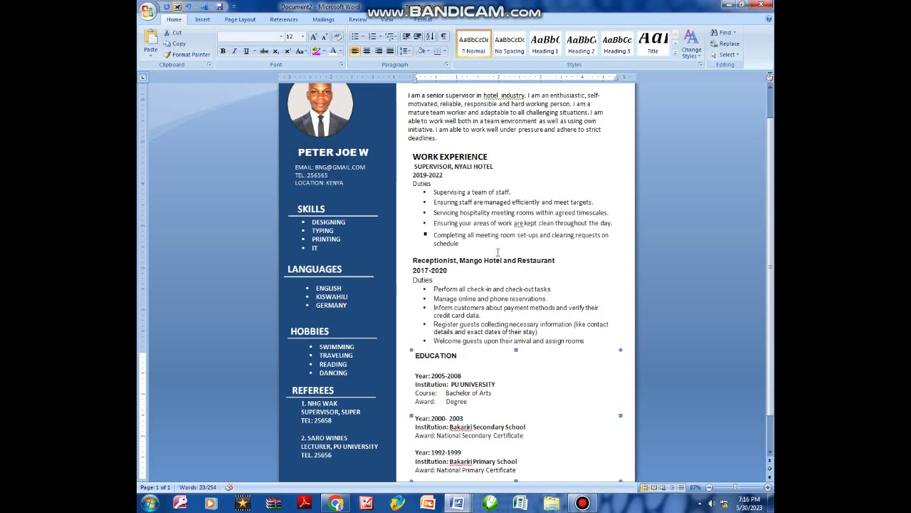
{"action": "left_click", "coordinate": [202, 19]}
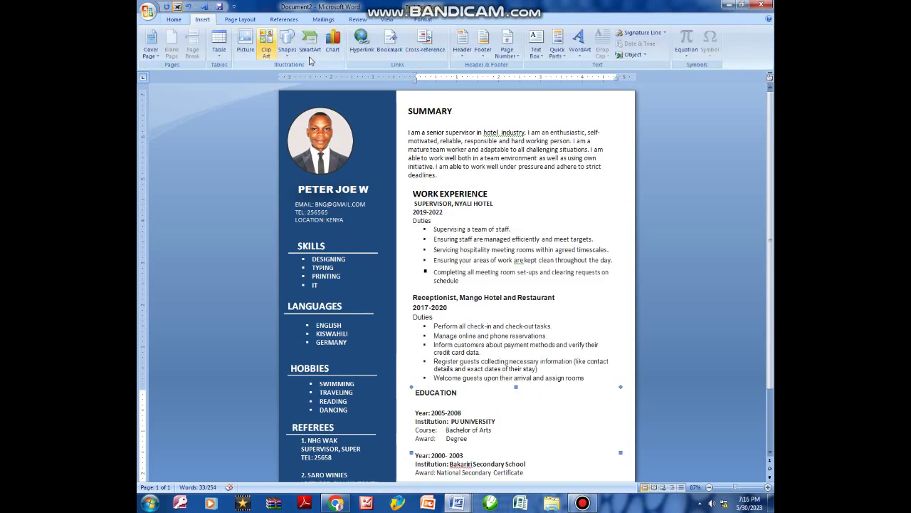
Draw a horizontal line under the SUMMARY heading and shorten it to 4.5 inches.
{"action": "left_click", "coordinate": [292, 55]}
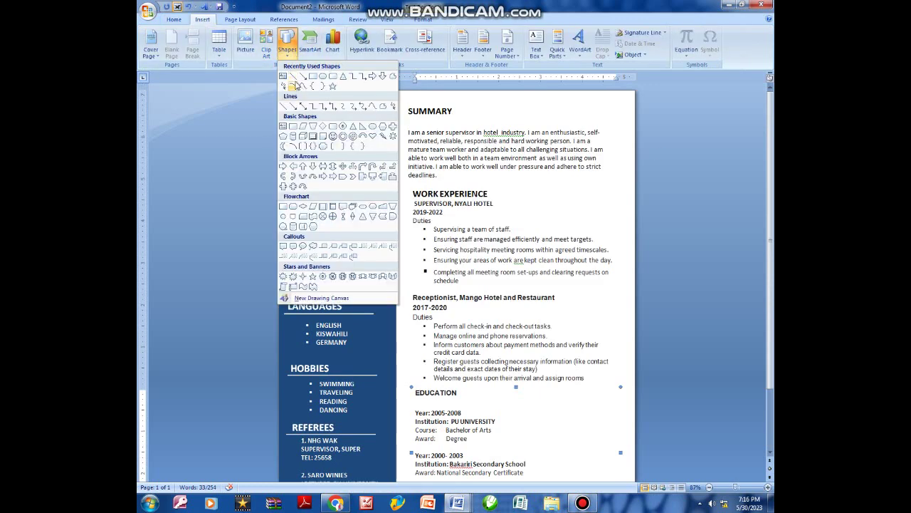
{"action": "left_click", "coordinate": [294, 77]}
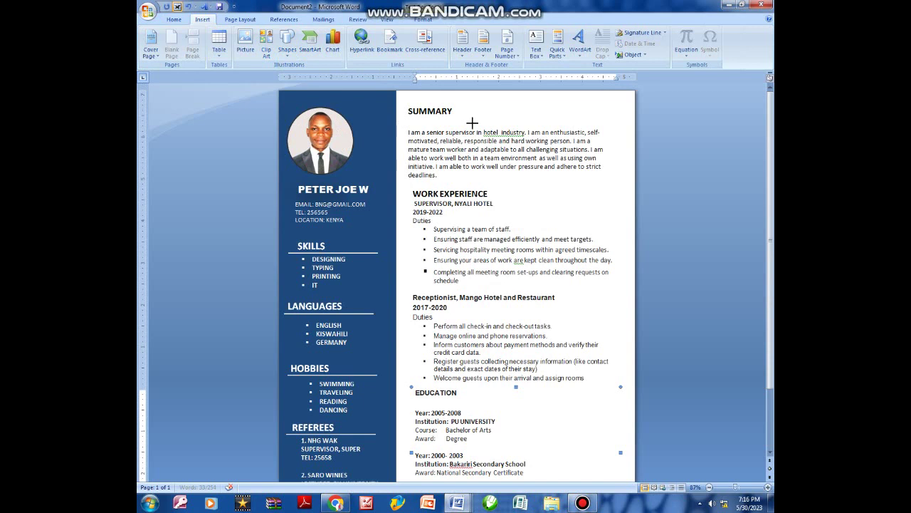
{"action": "left_click_drag", "start_coordinate": [614, 115], "coordinate": [404, 115]}
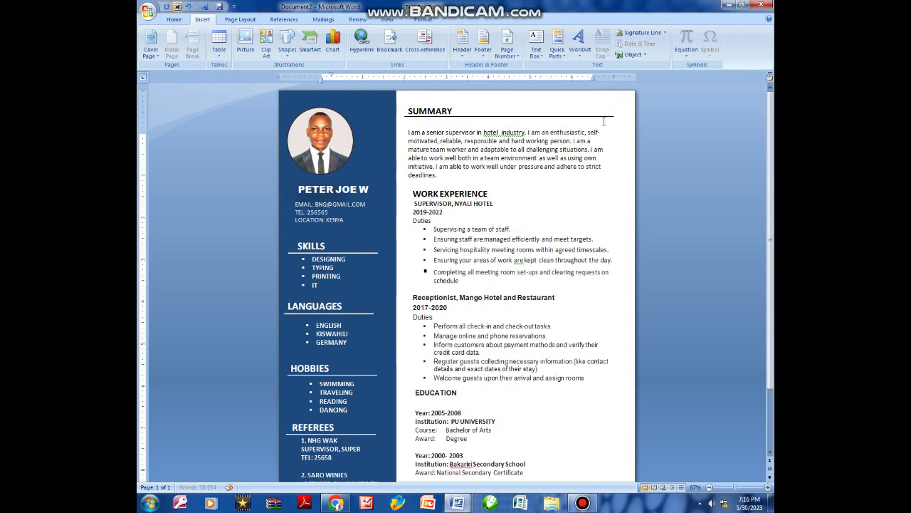
{"action": "left_click", "coordinate": [570, 117]}
{"action": "left_click", "coordinate": [603, 115]}
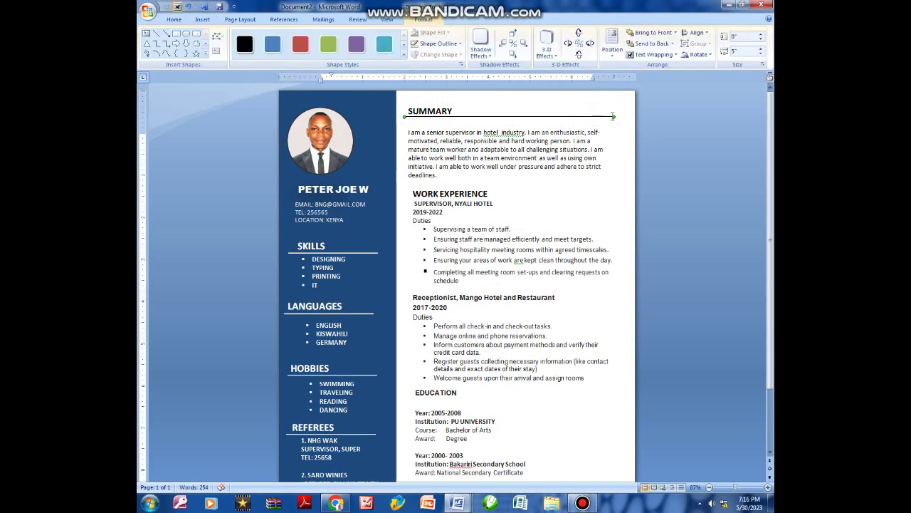
{"action": "left_click", "coordinate": [608, 116]}
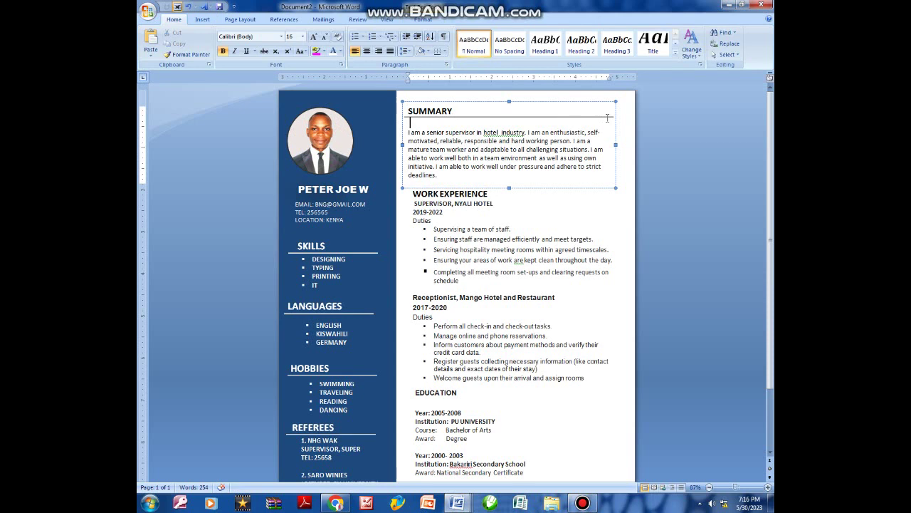
{"action": "left_click", "coordinate": [611, 116]}
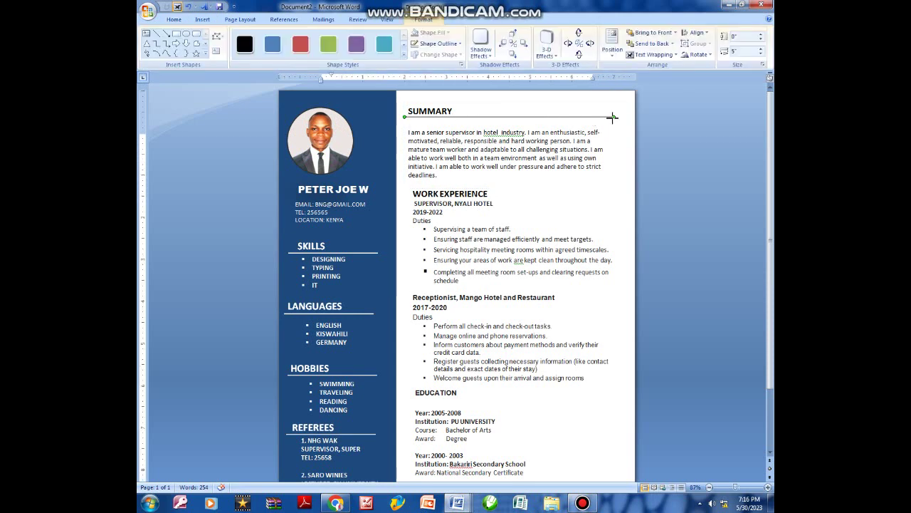
{"action": "left_click_drag", "start_coordinate": [605, 117], "coordinate": [587, 116]}
Set the divider line's outline weight to 1 pt.
{"action": "left_click", "coordinate": [449, 43]}
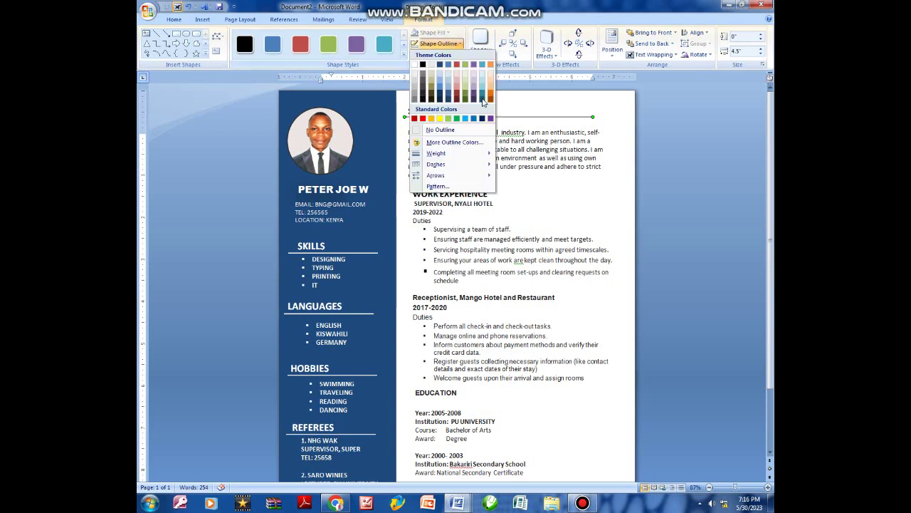
{"action": "mouse_move", "coordinate": [457, 154]}
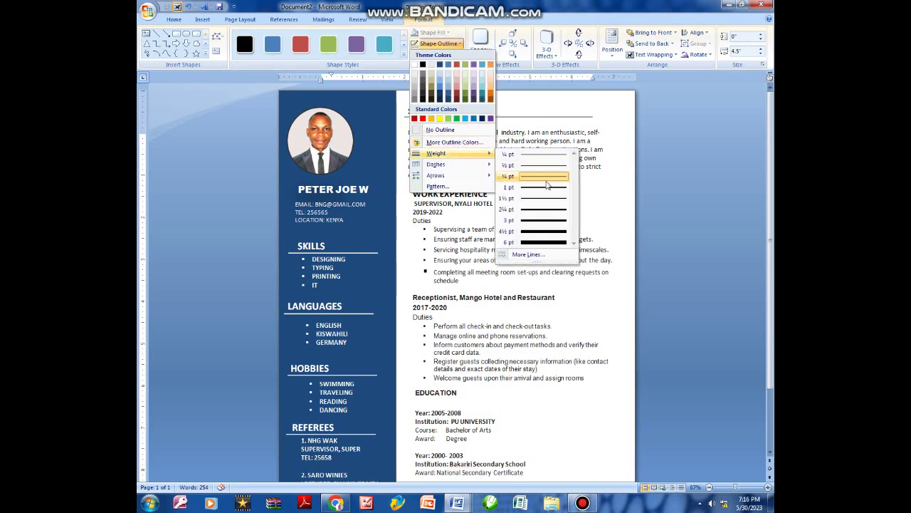
{"action": "left_click", "coordinate": [541, 187]}
{"action": "left_click", "coordinate": [539, 130]}
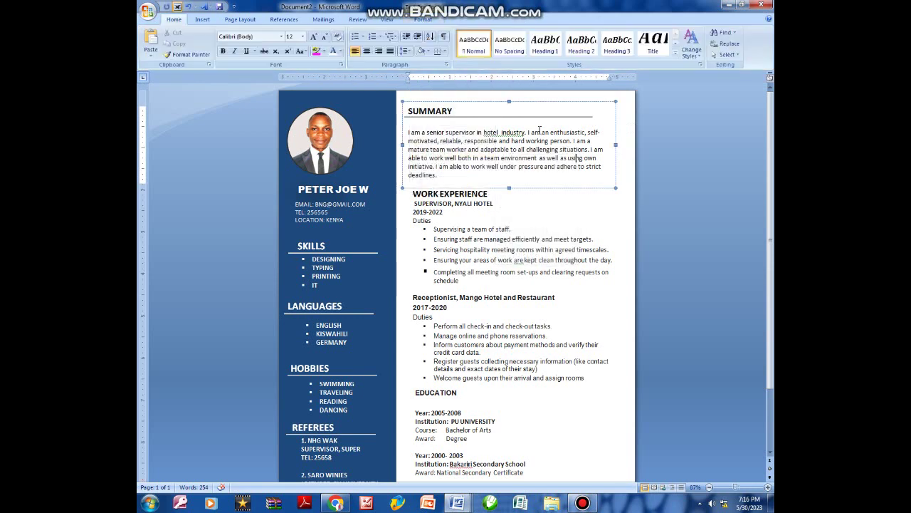
Duplicate the divider line and move the copy down toward WORK EXPERIENCE.
{"action": "left_click", "coordinate": [530, 117]}
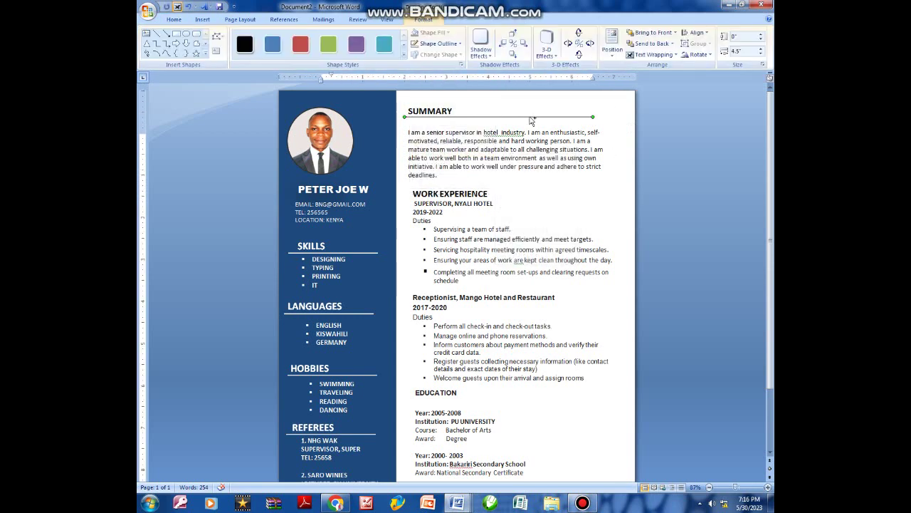
{"action": "key", "text": "ctrl+c"}
{"action": "key", "text": "ctrl+v"}
{"action": "left_click_drag", "start_coordinate": [533, 126], "coordinate": [530, 195]}
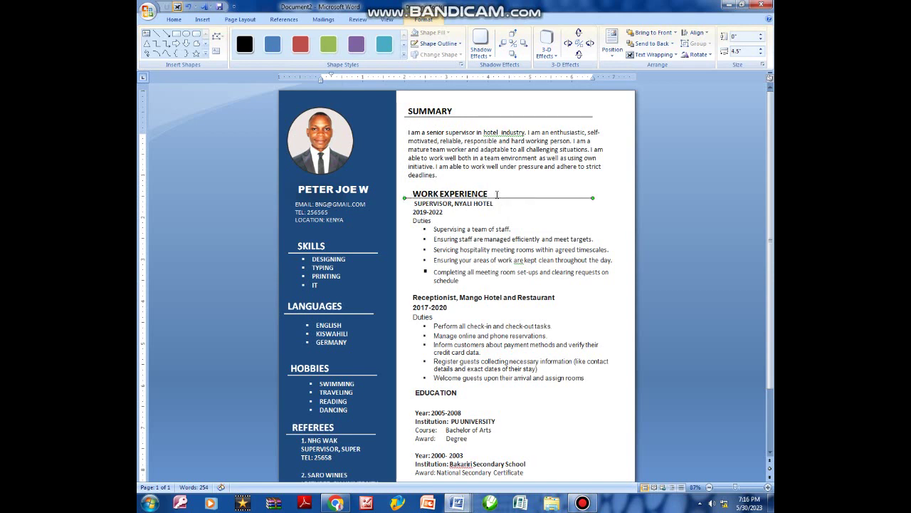
Add a blank line after the WORK EXPERIENCE heading and position the divider just beneath it.
{"action": "left_click", "coordinate": [497, 193]}
{"action": "key", "text": "Return"}
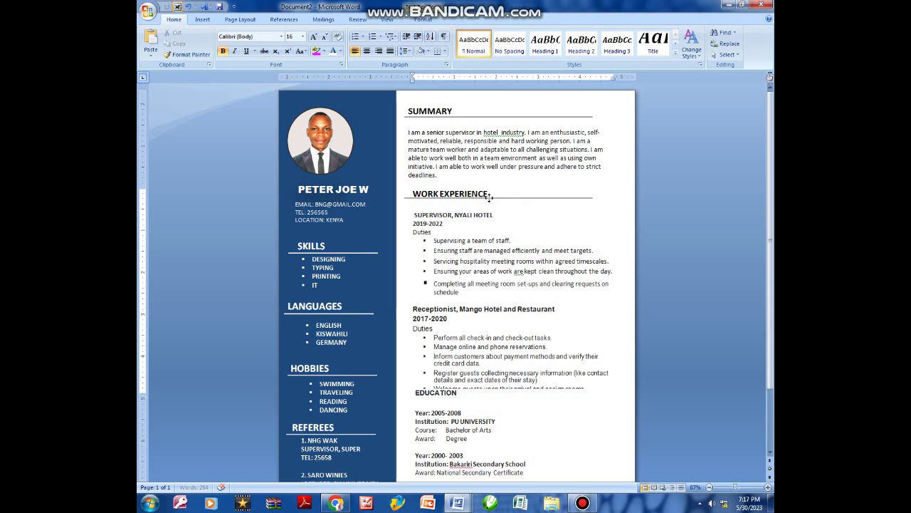
{"action": "left_click_drag", "start_coordinate": [490, 199], "coordinate": [491, 203]}
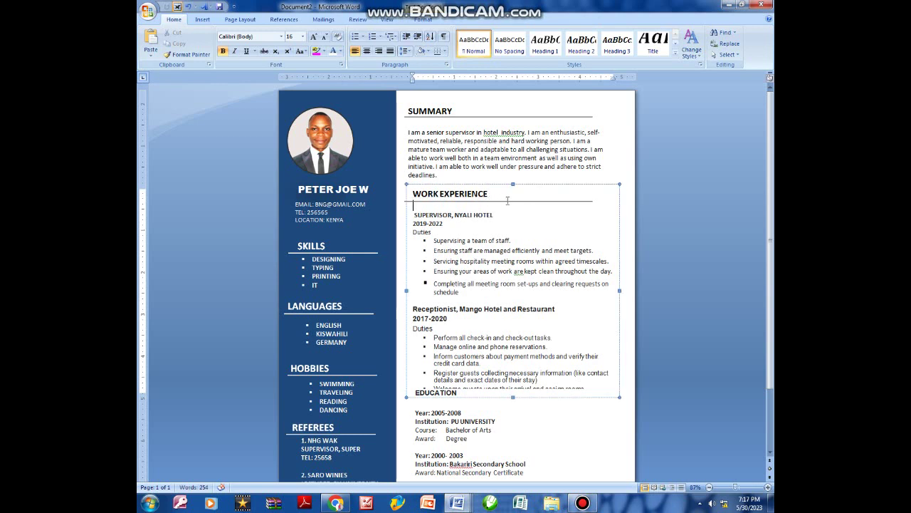
{"action": "left_click", "coordinate": [532, 201]}
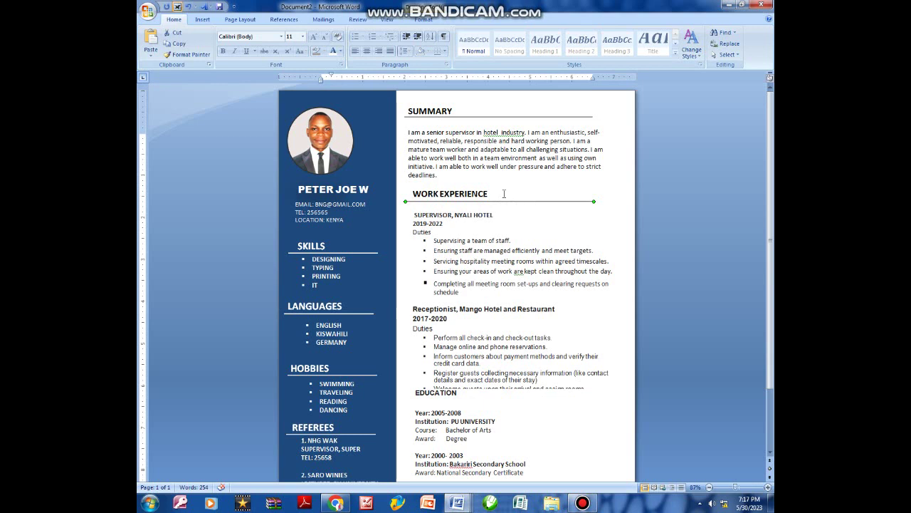
{"action": "left_click_drag", "start_coordinate": [503, 201], "coordinate": [511, 209]}
{"action": "left_click", "coordinate": [506, 395]}
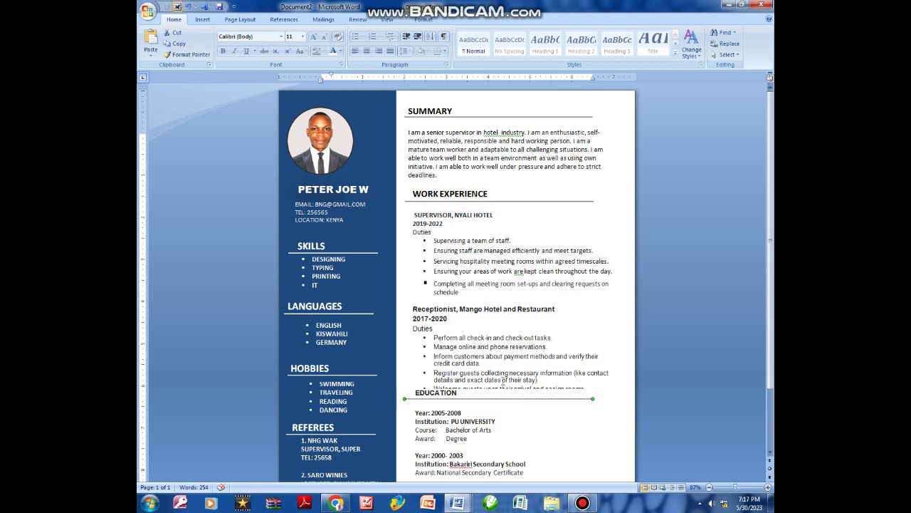
{"action": "left_click", "coordinate": [484, 363]}
Fix the spacing after the supervisor duties, keeping one blank line before the receptionist job.
{"action": "scroll", "coordinate": [482, 320], "scroll_direction": "down", "scroll_amount": 3}
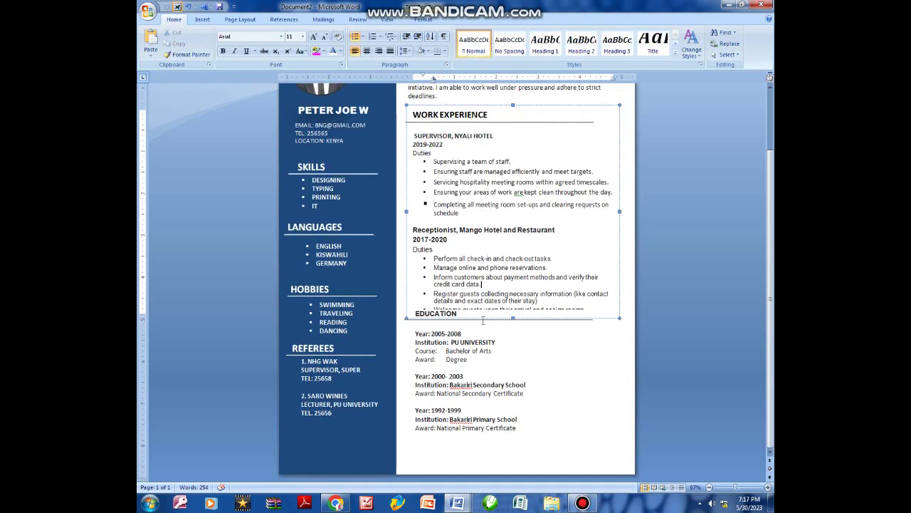
{"action": "left_click_drag", "start_coordinate": [512, 320], "coordinate": [512, 319]}
{"action": "left_click", "coordinate": [511, 317]}
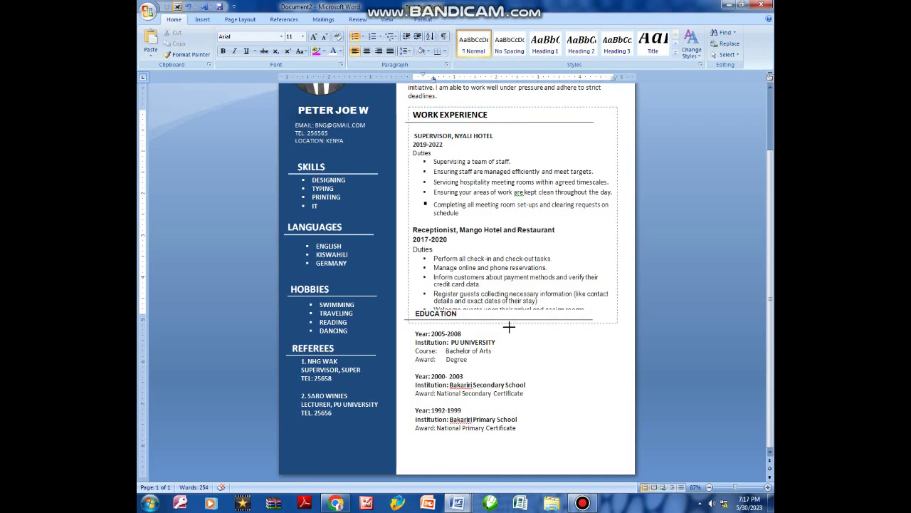
{"action": "left_click", "coordinate": [439, 310]}
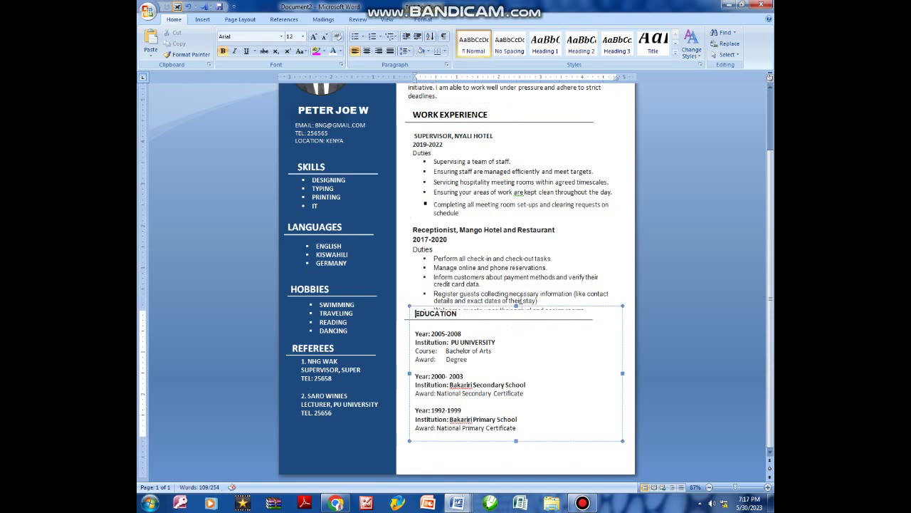
{"action": "left_click", "coordinate": [518, 267]}
{"action": "left_click", "coordinate": [431, 221]}
{"action": "key", "text": "BackSpace"}
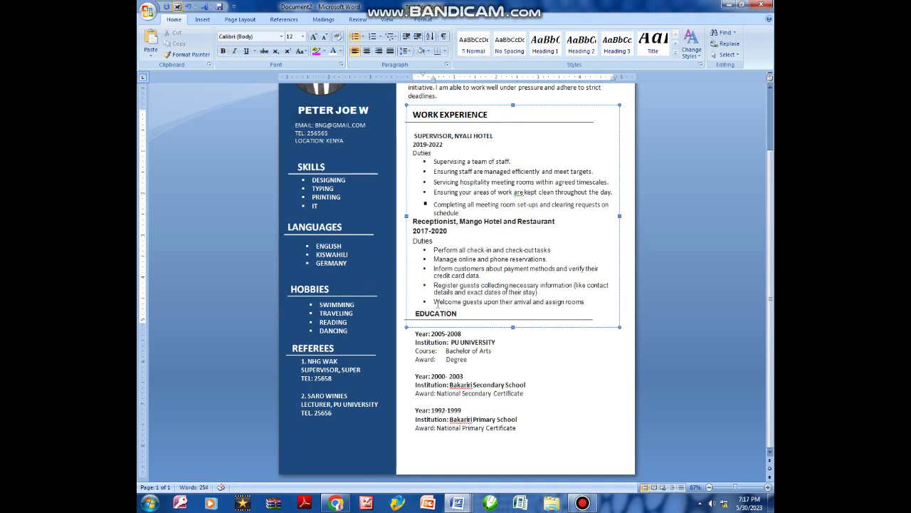
{"action": "left_click", "coordinate": [478, 315]}
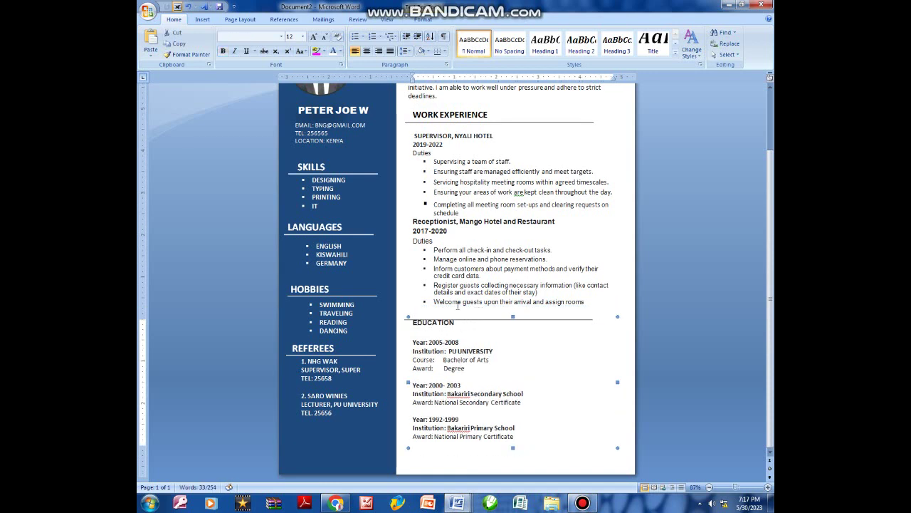
{"action": "left_click", "coordinate": [446, 241]}
{"action": "left_click", "coordinate": [462, 213]}
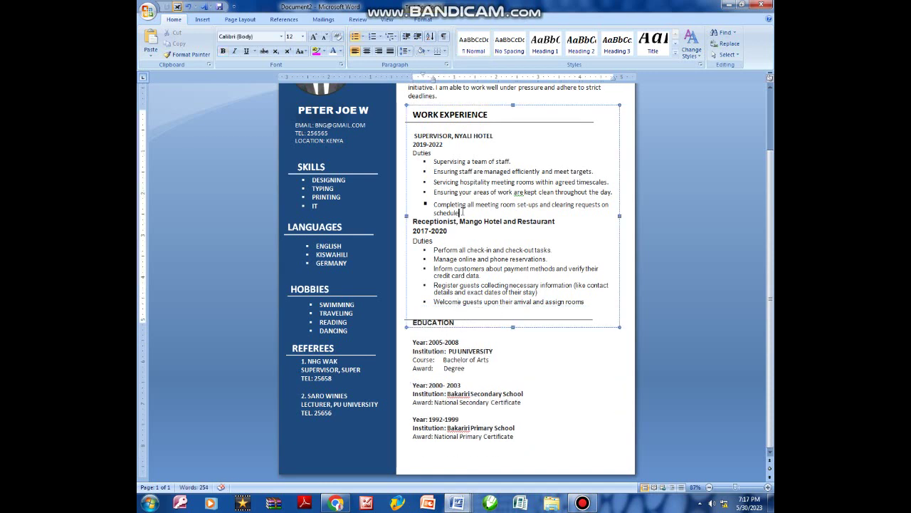
{"action": "key", "text": "Return"}
Add space above the EDUCATION heading and remove the blank line beneath it.
{"action": "left_click", "coordinate": [410, 322]}
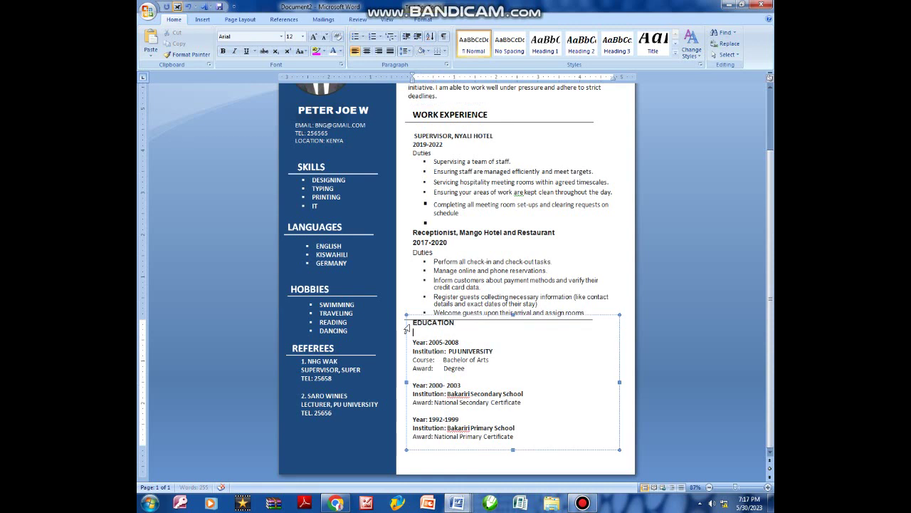
{"action": "key", "text": "Return"}
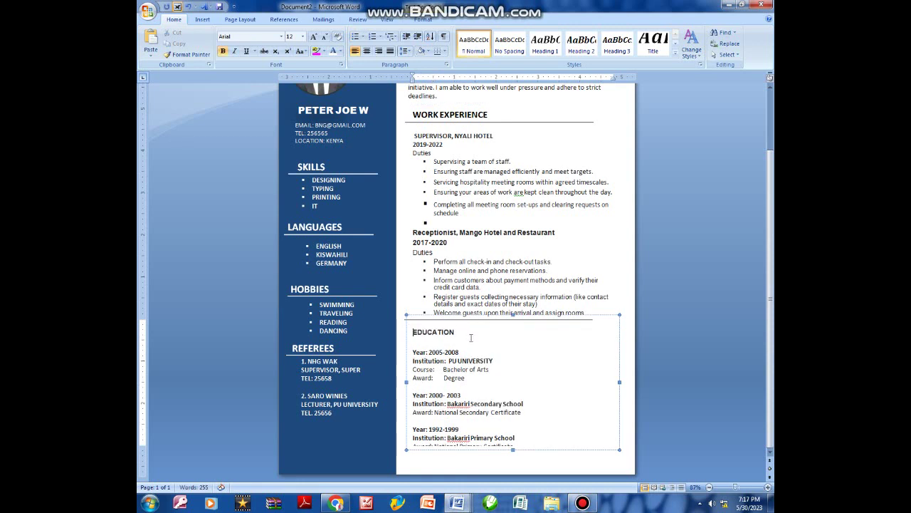
{"action": "left_click", "coordinate": [418, 344]}
{"action": "key", "text": "Delete"}
{"action": "key", "text": "Down"}
{"action": "key", "text": "Down"}
{"action": "key", "text": "Down"}
{"action": "key", "text": "Down"}
{"action": "key", "text": "Down"}
{"action": "key", "text": "End"}
Move the divider line down to sit directly beneath the EDUCATION heading.
{"action": "left_click", "coordinate": [564, 279]}
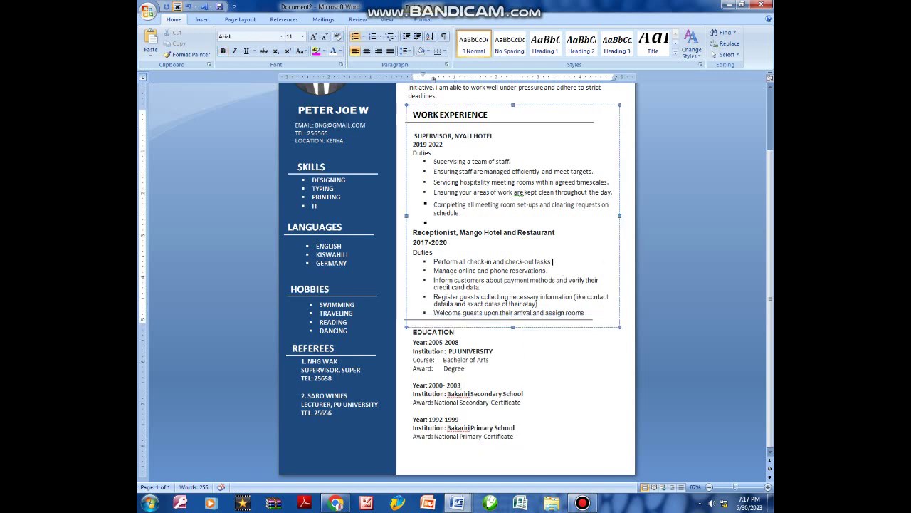
{"action": "left_click", "coordinate": [507, 319]}
{"action": "left_click", "coordinate": [504, 325]}
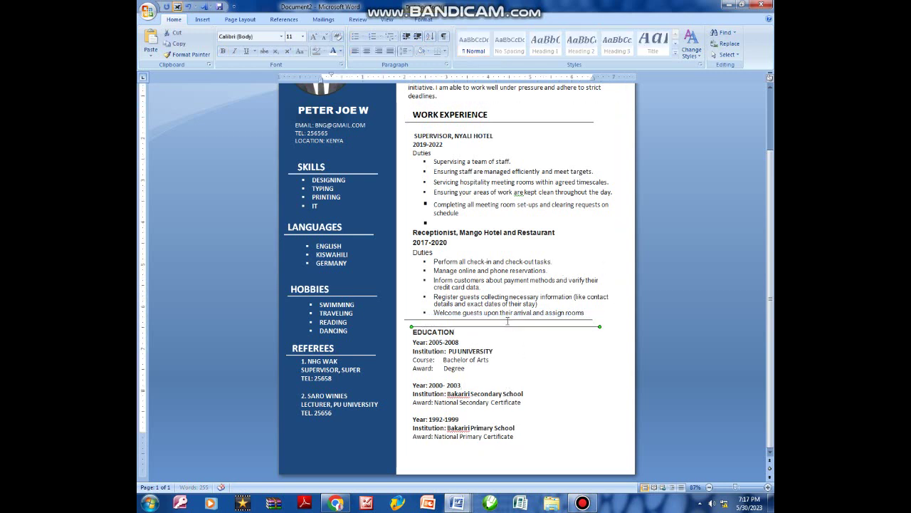
{"action": "left_click_drag", "start_coordinate": [499, 326], "coordinate": [494, 337]}
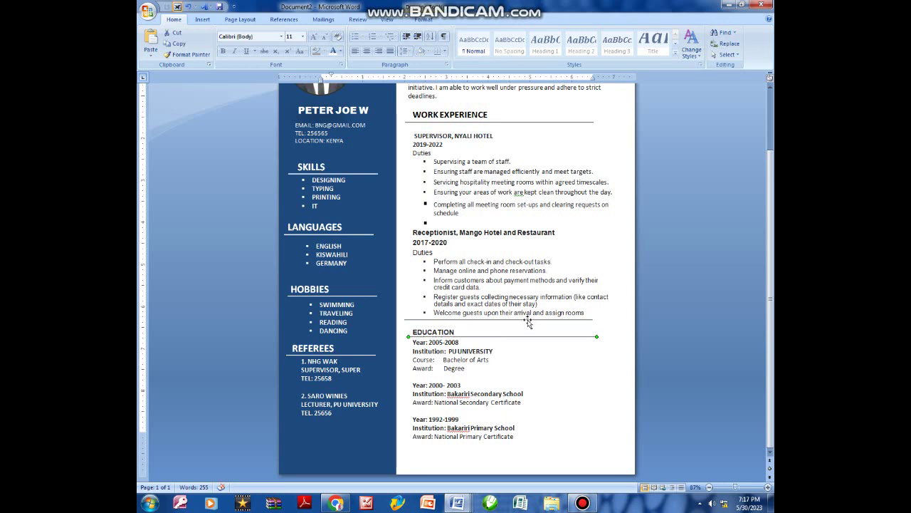
{"action": "scroll", "coordinate": [528, 323], "scroll_direction": "up", "scroll_amount": 1}
{"action": "left_click", "coordinate": [495, 354]}
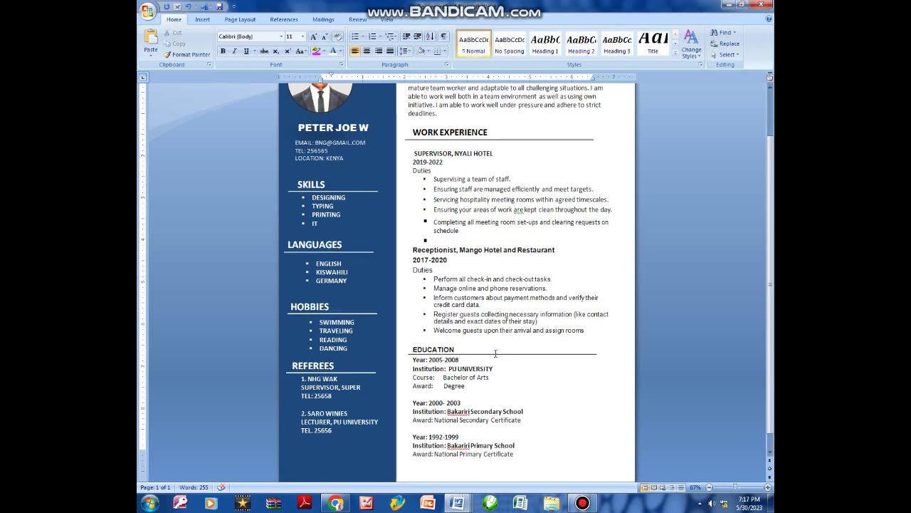
Dismiss the Windows colour-scheme prompt and return to the top of the page.
{"action": "scroll", "coordinate": [505, 352], "scroll_direction": "down", "scroll_amount": 1}
{"action": "scroll", "coordinate": [534, 313], "scroll_direction": "up", "scroll_amount": 3}
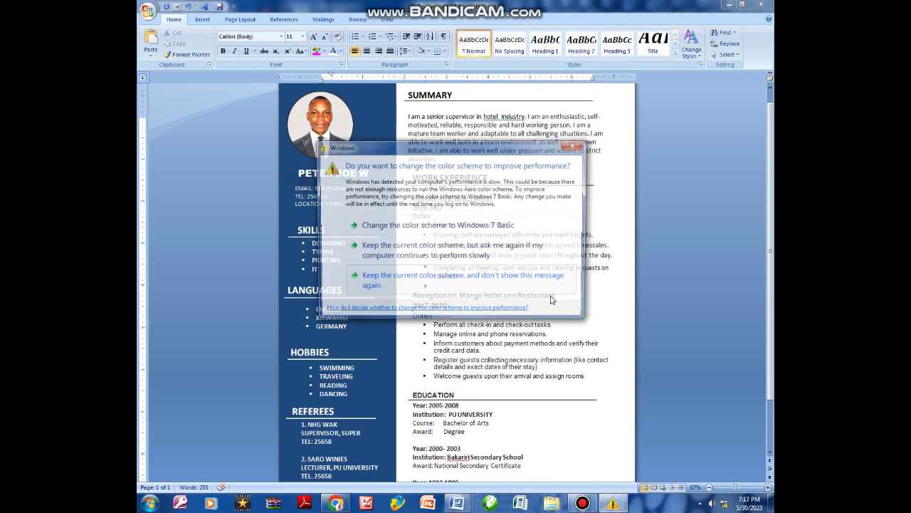
{"action": "left_click", "coordinate": [581, 146]}
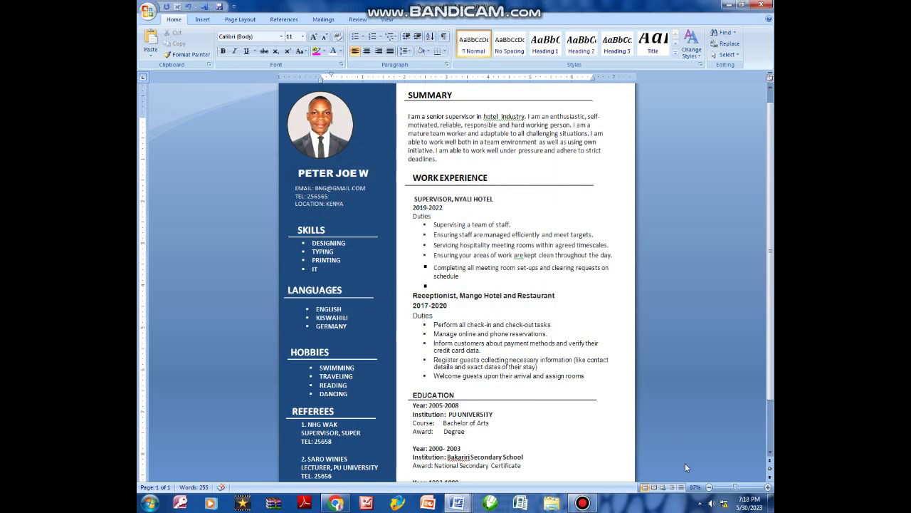
{"action": "scroll", "coordinate": [538, 235], "scroll_direction": "up", "scroll_amount": 1}
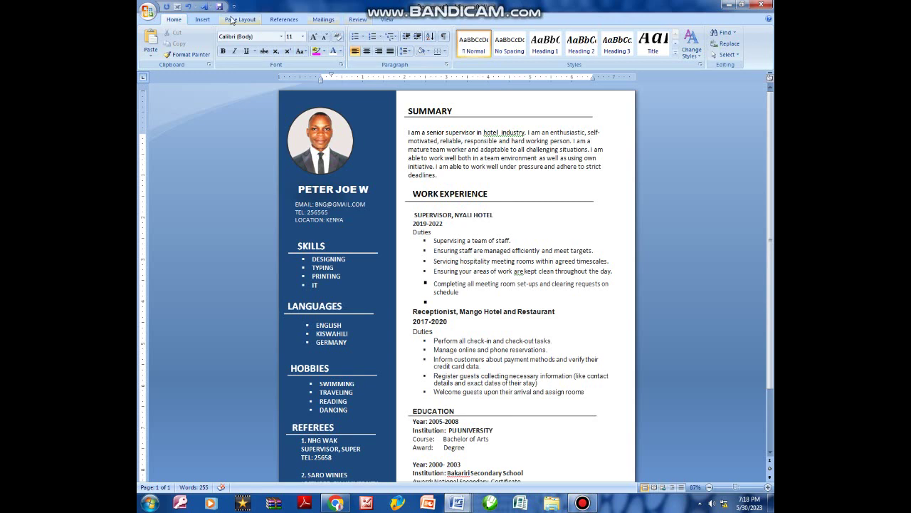
Draw a thin rectangle bar along the top right of the page, above SUMMARY.
{"action": "left_click", "coordinate": [203, 19]}
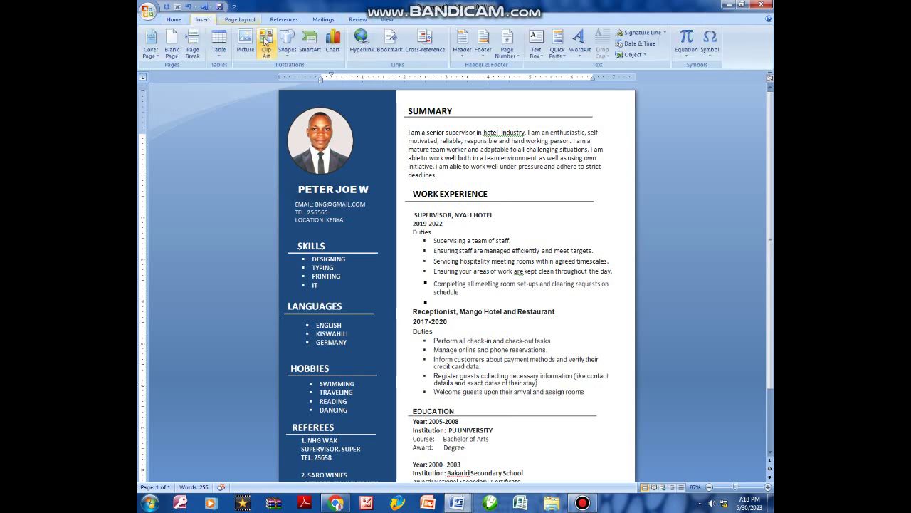
{"action": "left_click", "coordinate": [288, 44]}
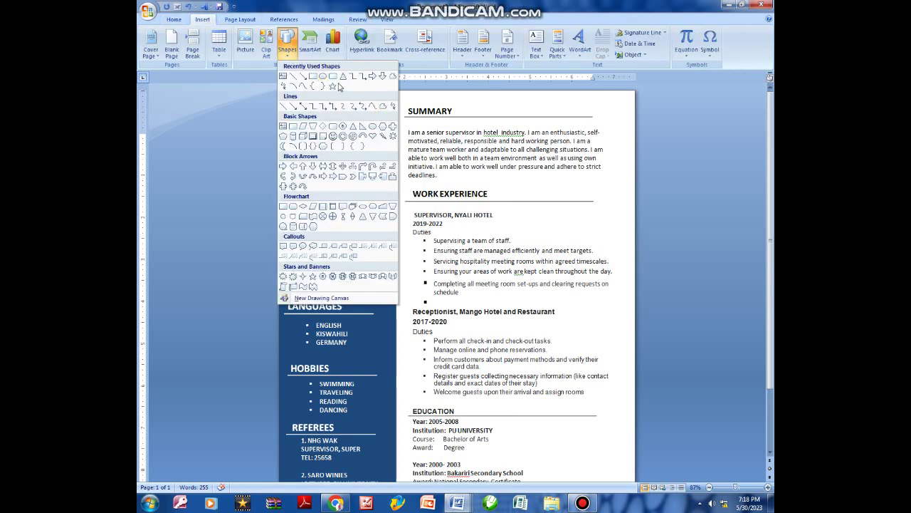
{"action": "left_click", "coordinate": [319, 77]}
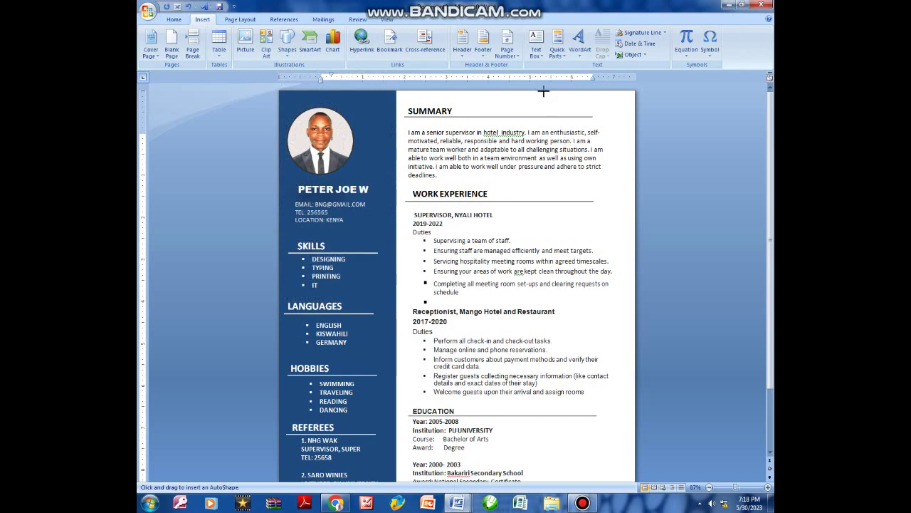
{"action": "left_click_drag", "start_coordinate": [532, 91], "coordinate": [633, 100]}
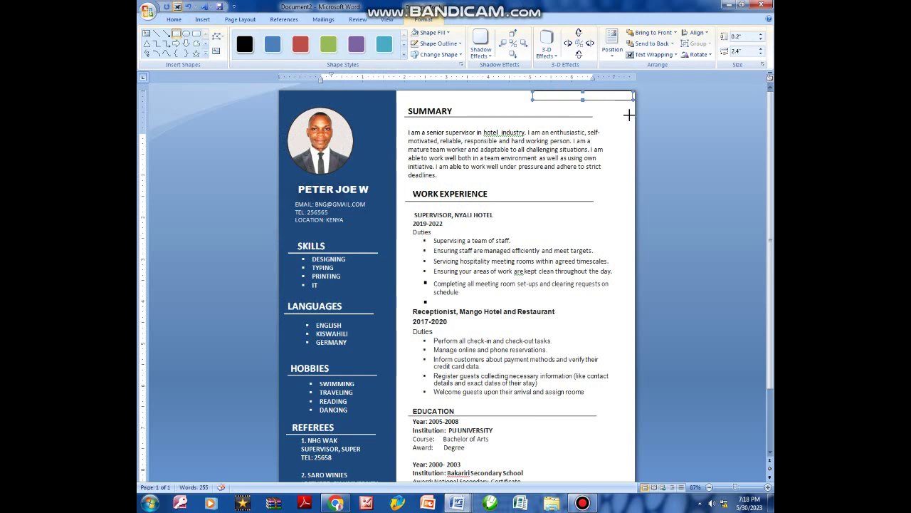
Draw a narrow vertical bar at the right edge and fill both corner bars dark blue.
{"action": "mouse_move", "coordinate": [618, 93]}
{"action": "left_mouse_down"}
{"action": "mouse_move", "coordinate": [629, 150]}
{"action": "mouse_move", "coordinate": [632, 119]}
{"action": "left_mouse_up"}
{"action": "left_click", "coordinate": [606, 98]}
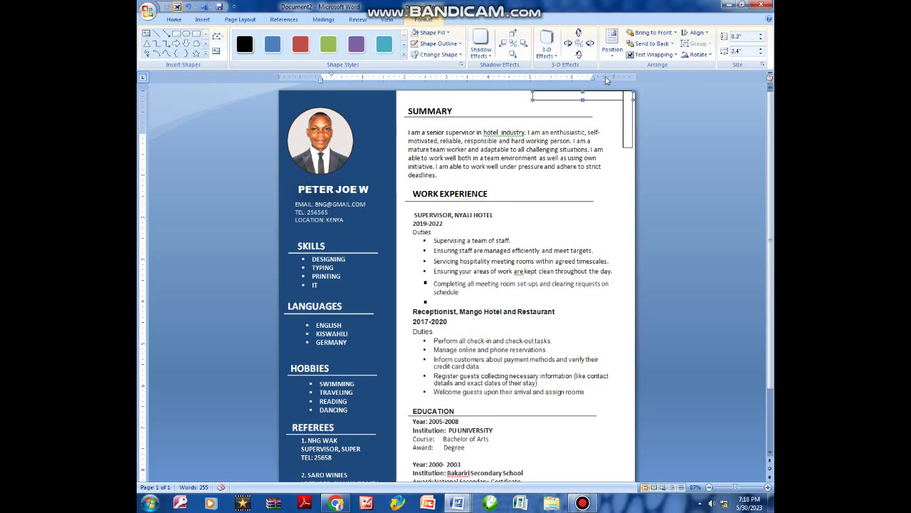
{"action": "left_click", "coordinate": [433, 32]}
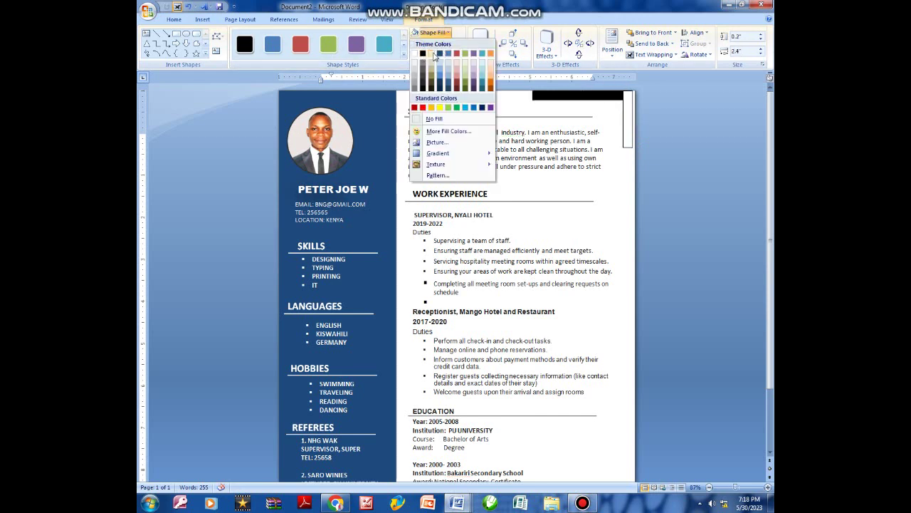
{"action": "left_click", "coordinate": [440, 55]}
{"action": "left_click", "coordinate": [625, 116]}
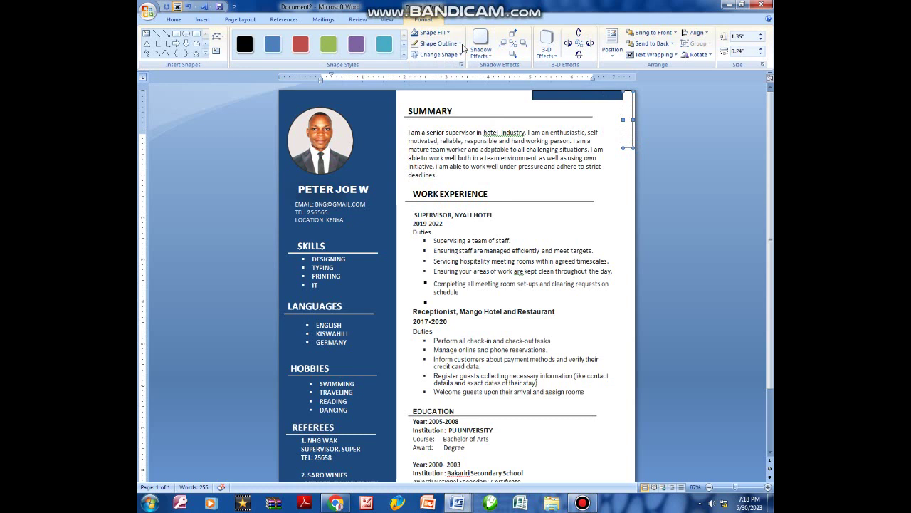
{"action": "left_click", "coordinate": [433, 33]}
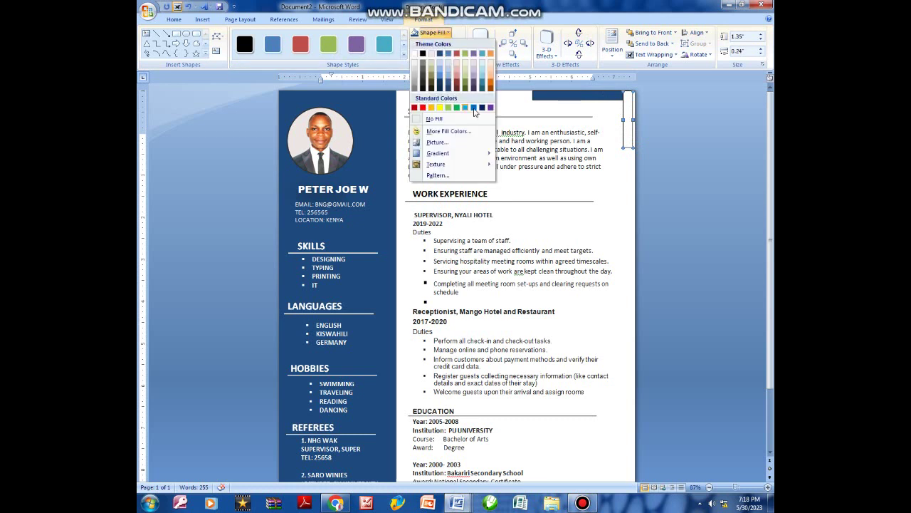
{"action": "left_click", "coordinate": [482, 107]}
Refill the top bar a darker blue and give both bars dark blue outlines.
{"action": "left_click", "coordinate": [600, 97]}
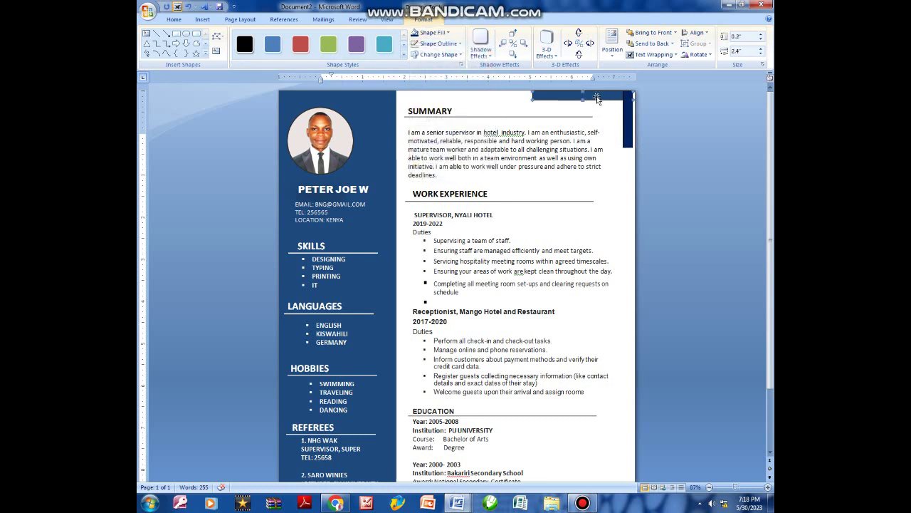
{"action": "left_click", "coordinate": [433, 33]}
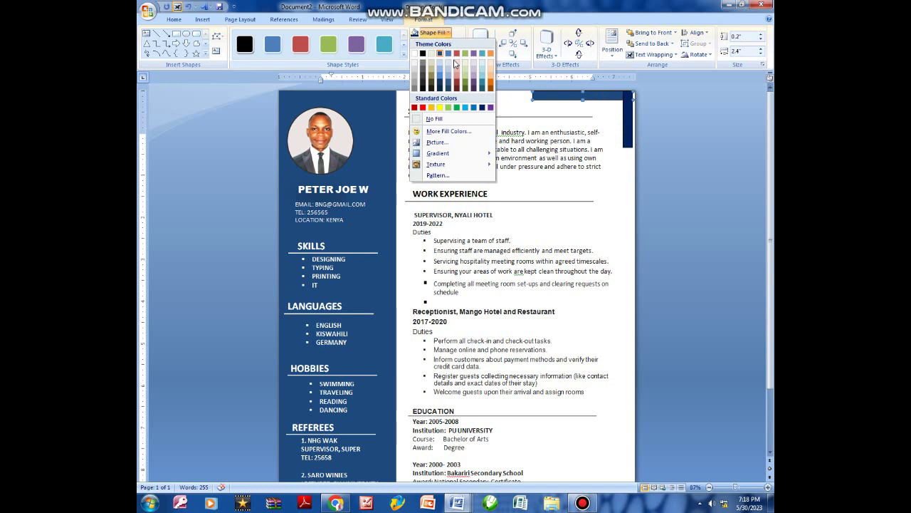
{"action": "left_click", "coordinate": [483, 107]}
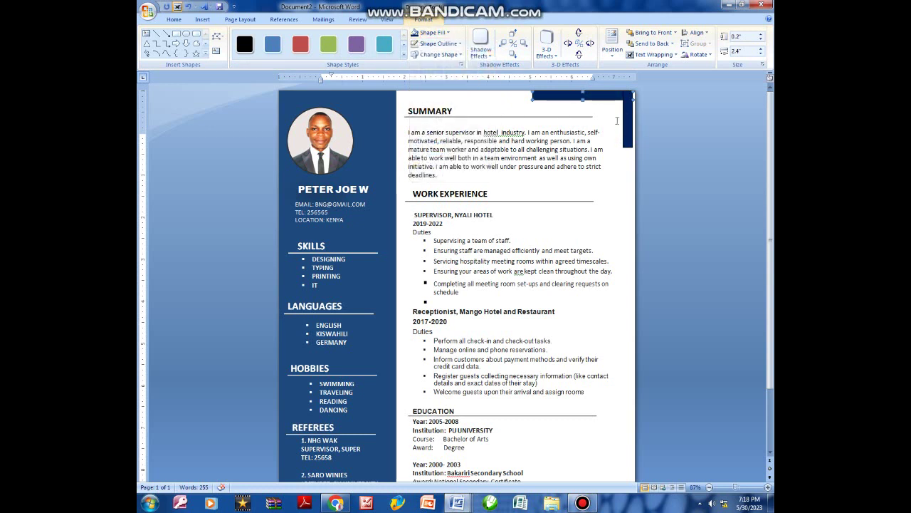
{"action": "left_click", "coordinate": [627, 113]}
{"action": "left_click", "coordinate": [438, 44]}
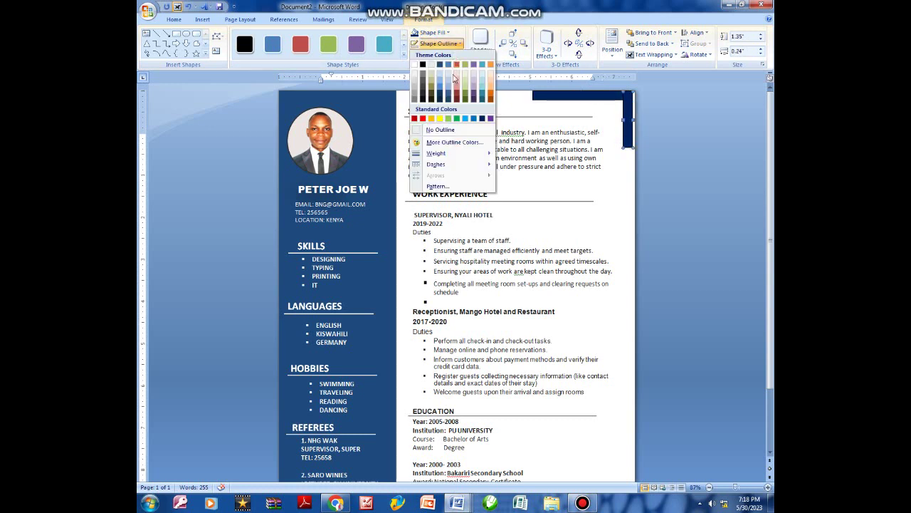
{"action": "left_click", "coordinate": [484, 119]}
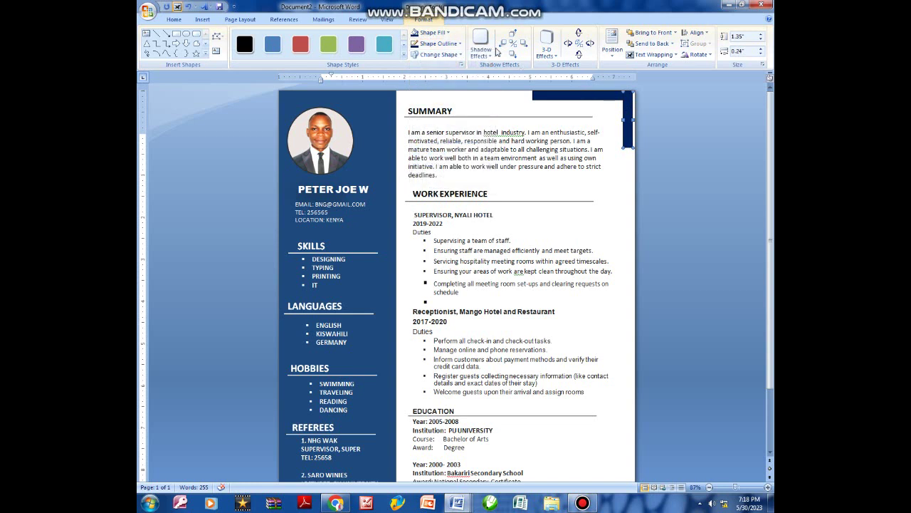
{"action": "left_click", "coordinate": [563, 96]}
{"action": "left_click", "coordinate": [438, 43]}
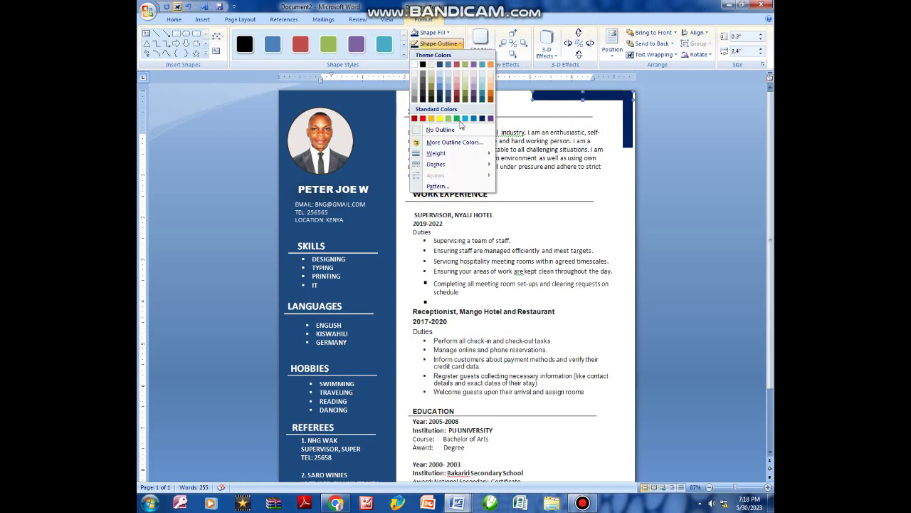
{"action": "left_click", "coordinate": [482, 119]}
Shift the vertical bar slightly right so it sits flush with the page edge.
{"action": "left_click", "coordinate": [615, 198]}
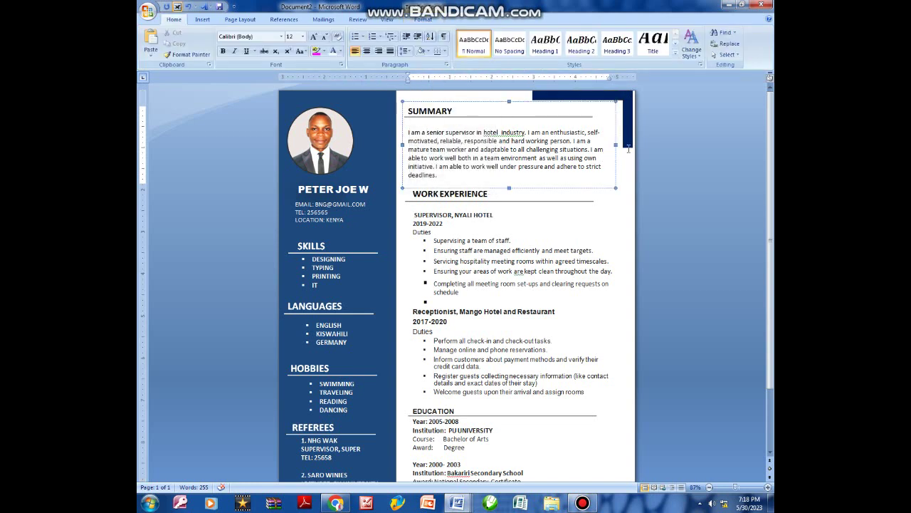
{"action": "left_click", "coordinate": [605, 98]}
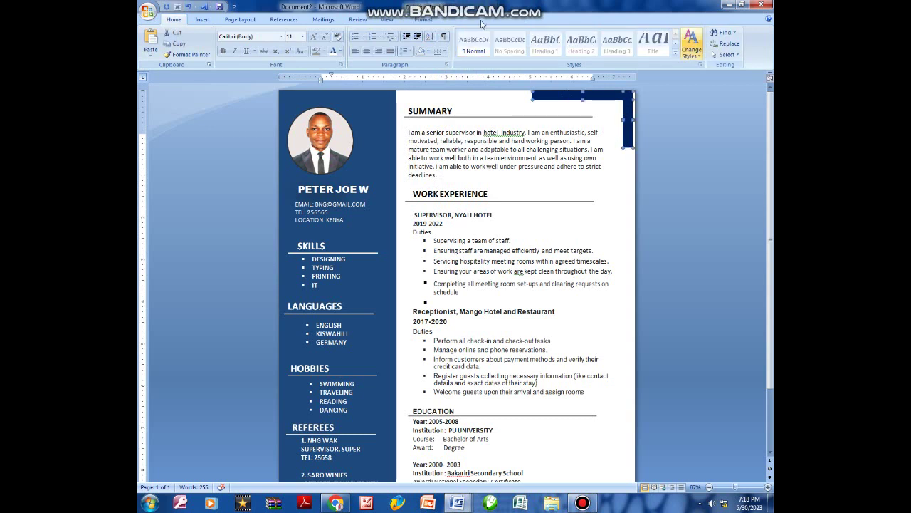
{"action": "left_click", "coordinate": [428, 20]}
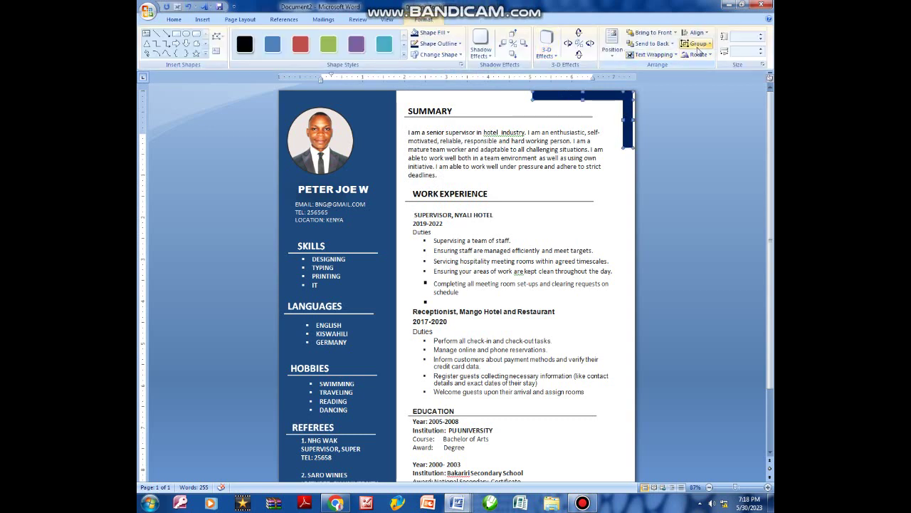
{"action": "left_click", "coordinate": [697, 43]}
{"action": "left_click", "coordinate": [661, 99]}
{"action": "left_click", "coordinate": [629, 119]}
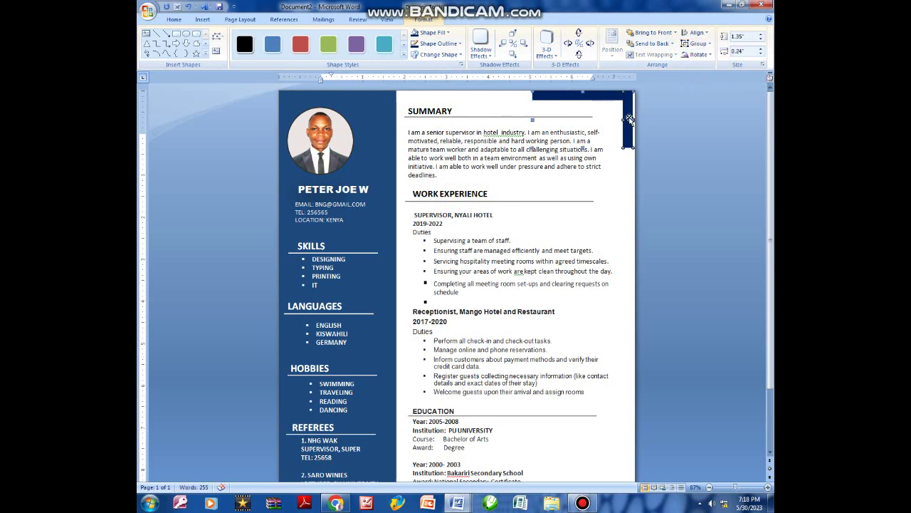
{"action": "left_click_drag", "start_coordinate": [630, 119], "coordinate": [632, 120]}
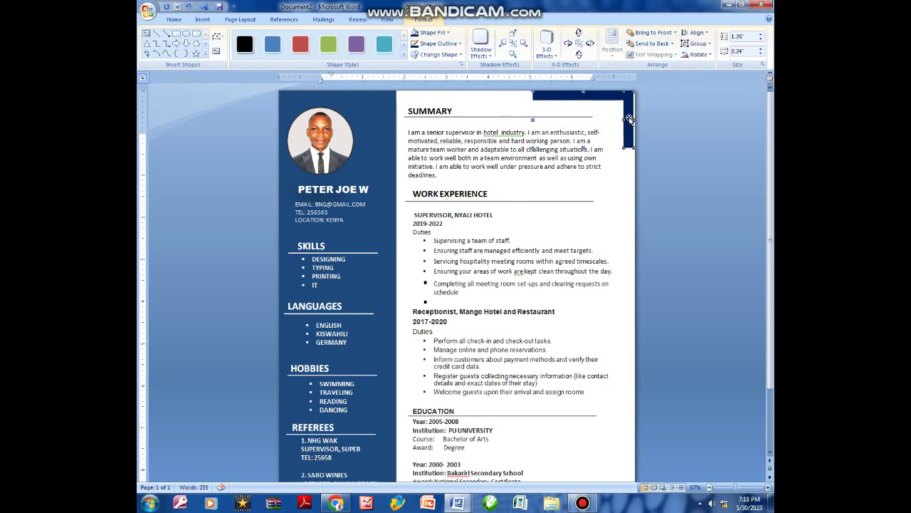
Try a blank line above the 2005-2008 education entry, then remove it again.
{"action": "left_click", "coordinate": [607, 187]}
{"action": "scroll", "coordinate": [608, 215], "scroll_direction": "down", "scroll_amount": 1}
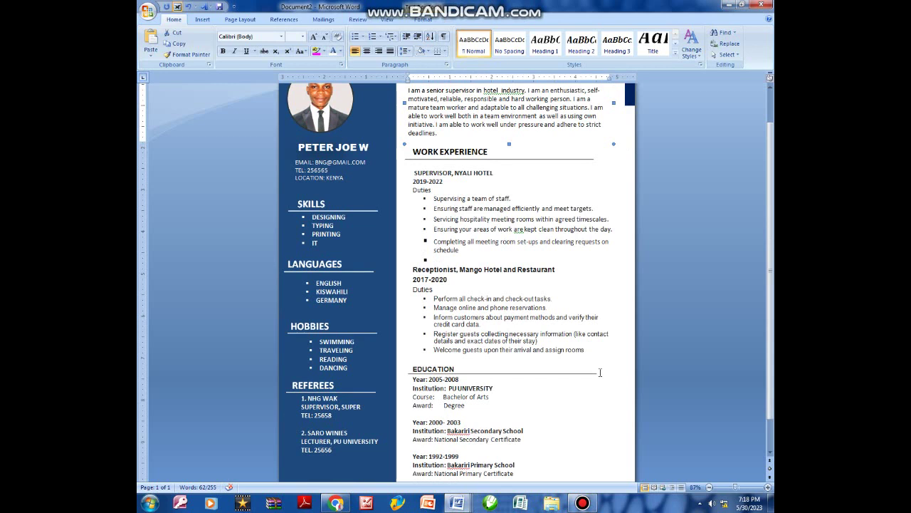
{"action": "scroll", "coordinate": [601, 372], "scroll_direction": "down", "scroll_amount": 1}
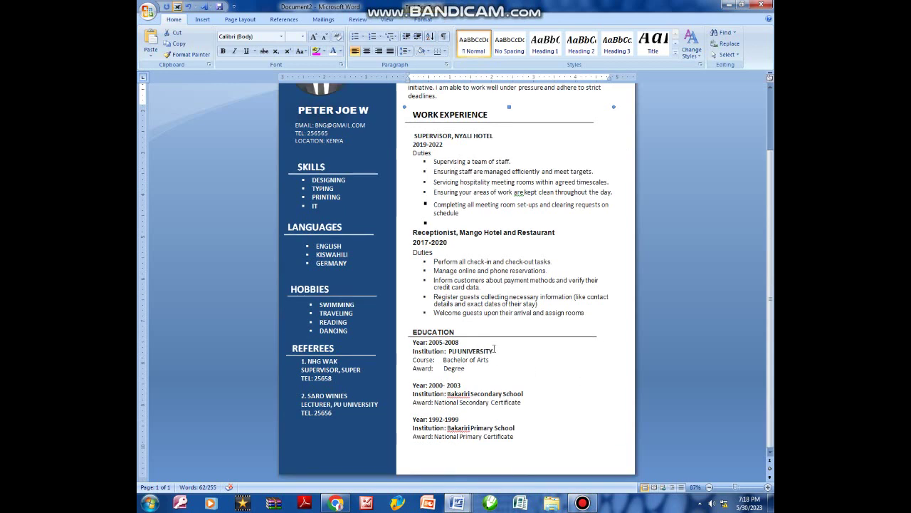
{"action": "left_click", "coordinate": [413, 343]}
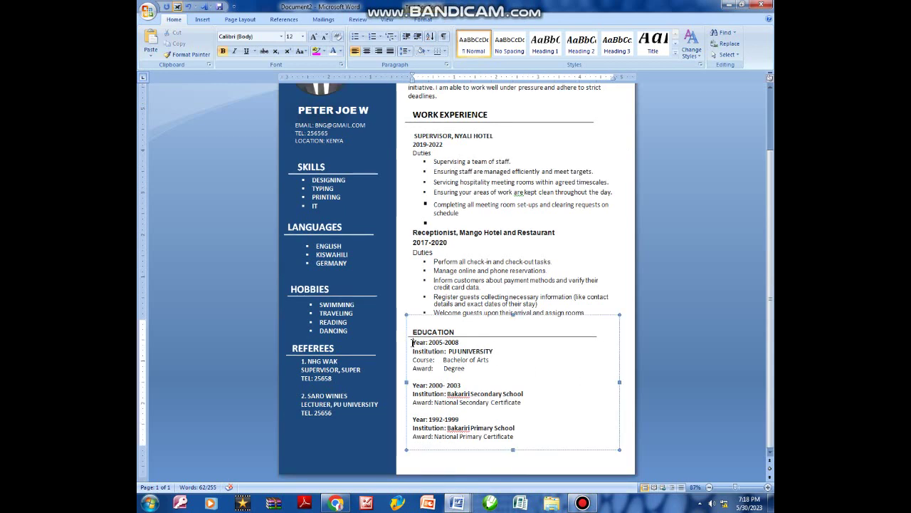
{"action": "key", "text": "Return"}
{"action": "key", "text": "BackSpace"}
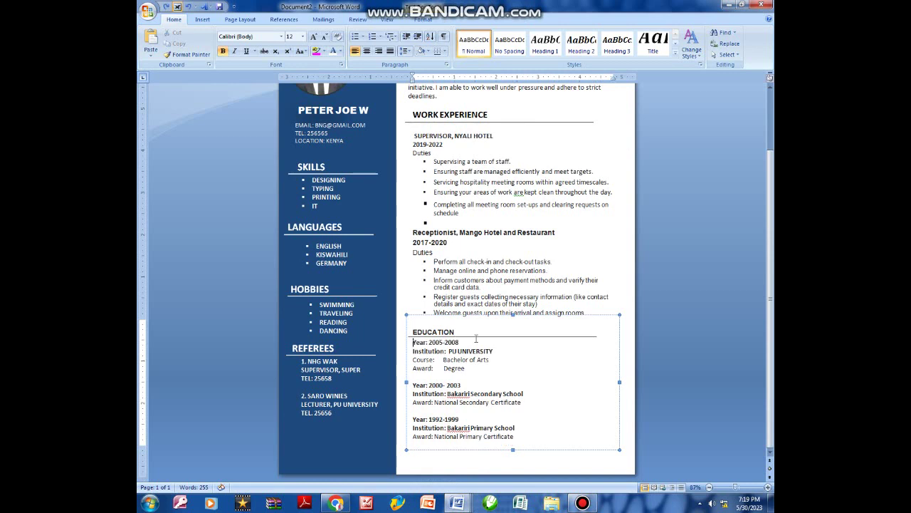
{"action": "left_click", "coordinate": [442, 328]}
{"action": "left_click", "coordinate": [472, 292]}
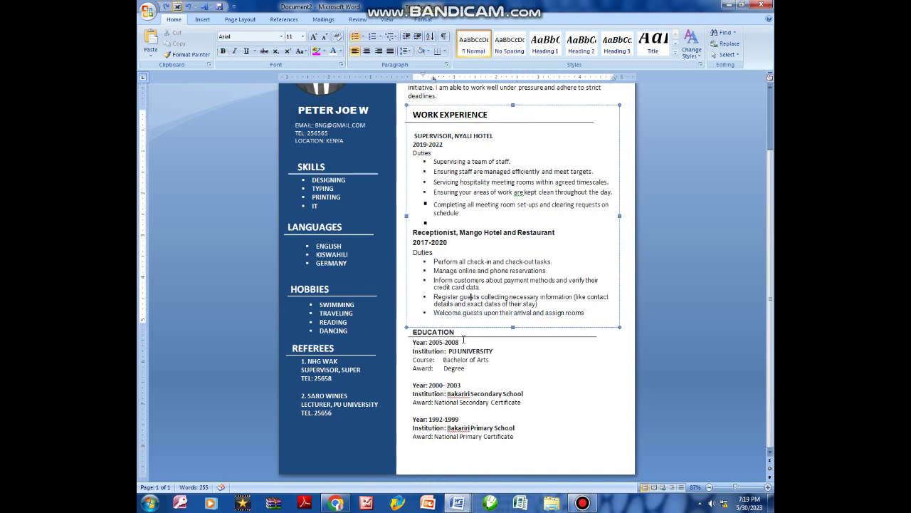
{"action": "left_click", "coordinate": [431, 137]}
{"action": "left_click", "coordinate": [449, 365]}
Nudge the divider line under EDUCATION slightly down and bring up the Insert ribbon.
{"action": "scroll", "coordinate": [456, 364], "scroll_direction": "up", "scroll_amount": 3}
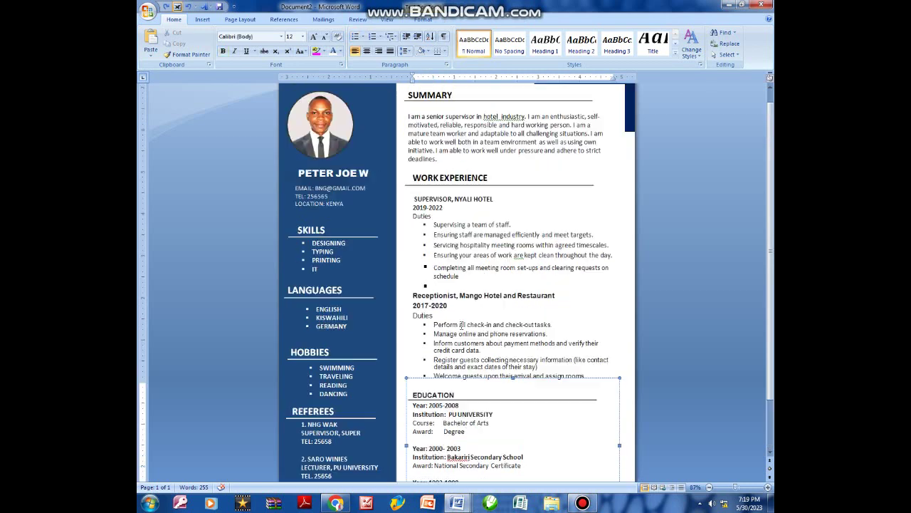
{"action": "scroll", "coordinate": [499, 359], "scroll_direction": "down", "scroll_amount": 3}
{"action": "left_click", "coordinate": [469, 359]}
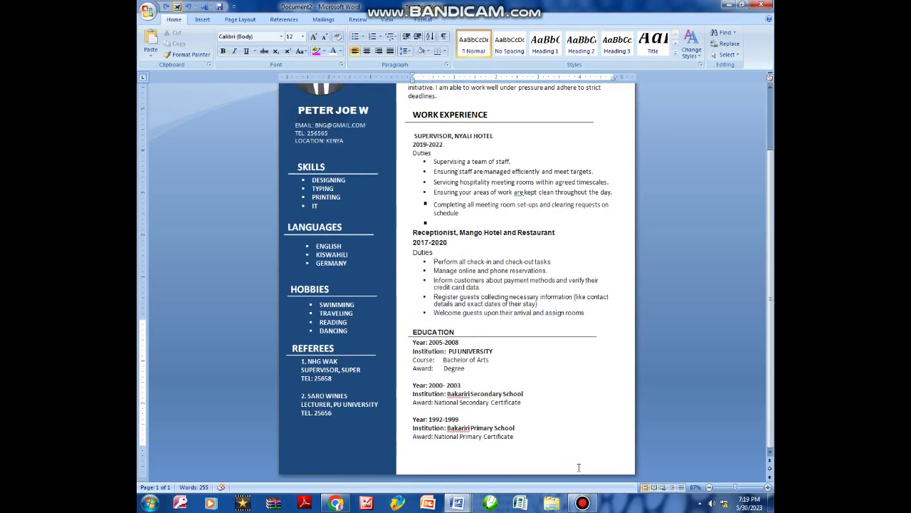
{"action": "scroll", "coordinate": [470, 360], "scroll_direction": "up", "scroll_amount": 1}
{"action": "left_click", "coordinate": [469, 353]}
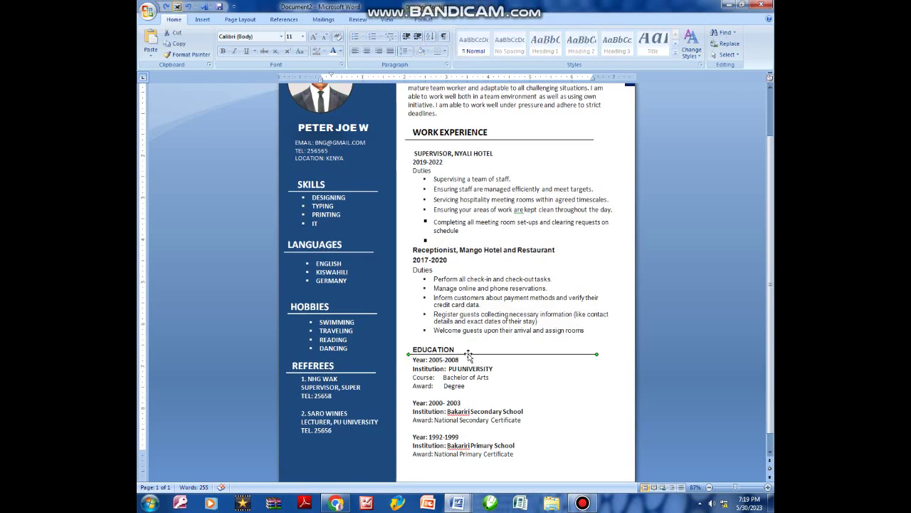
{"action": "key", "text": "Down"}
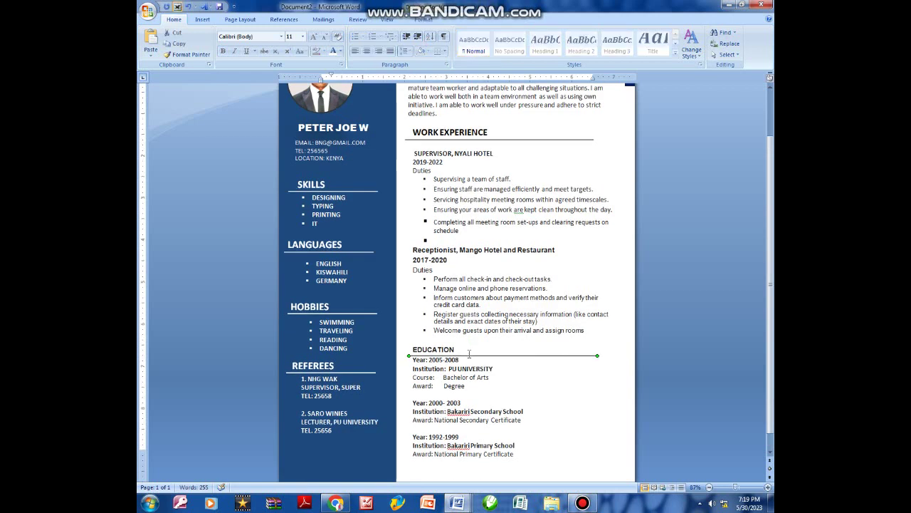
{"action": "left_click", "coordinate": [477, 377]}
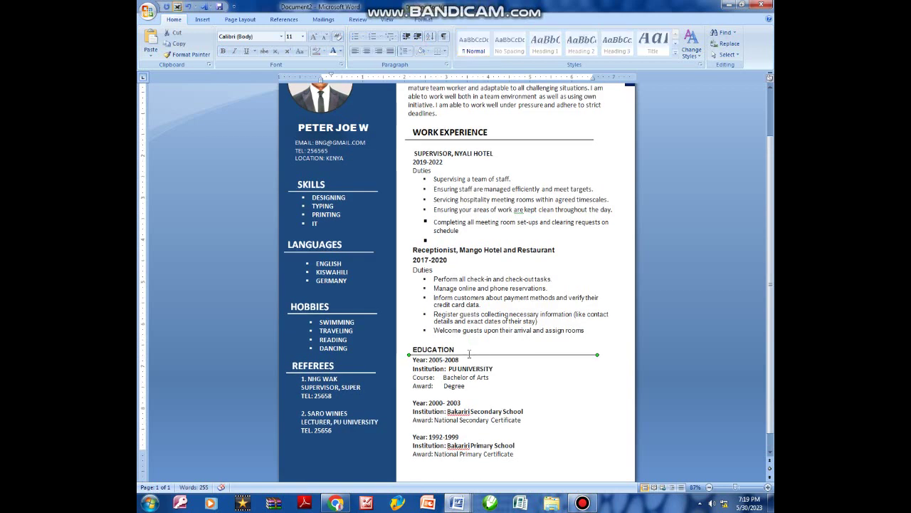
{"action": "scroll", "coordinate": [554, 385], "scroll_direction": "down", "scroll_amount": 1}
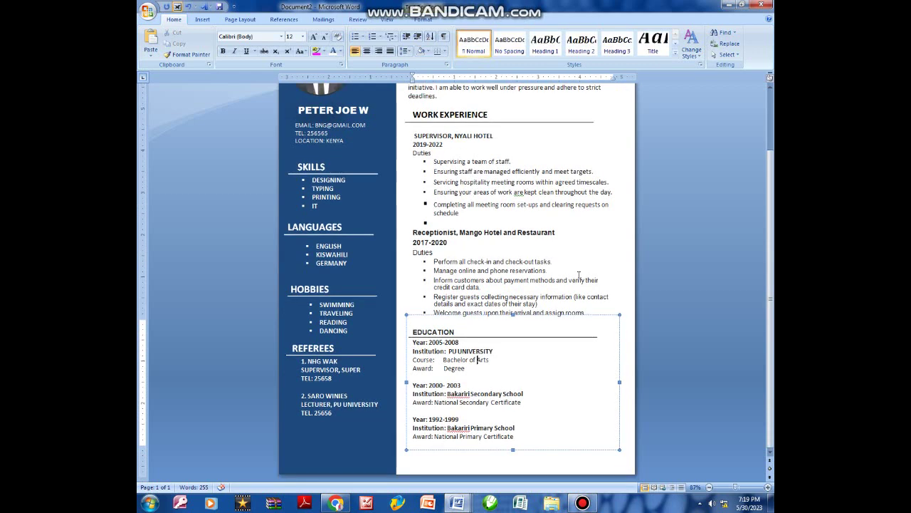
{"action": "left_click", "coordinate": [454, 172]}
{"action": "scroll", "coordinate": [453, 172], "scroll_direction": "up", "scroll_amount": 2}
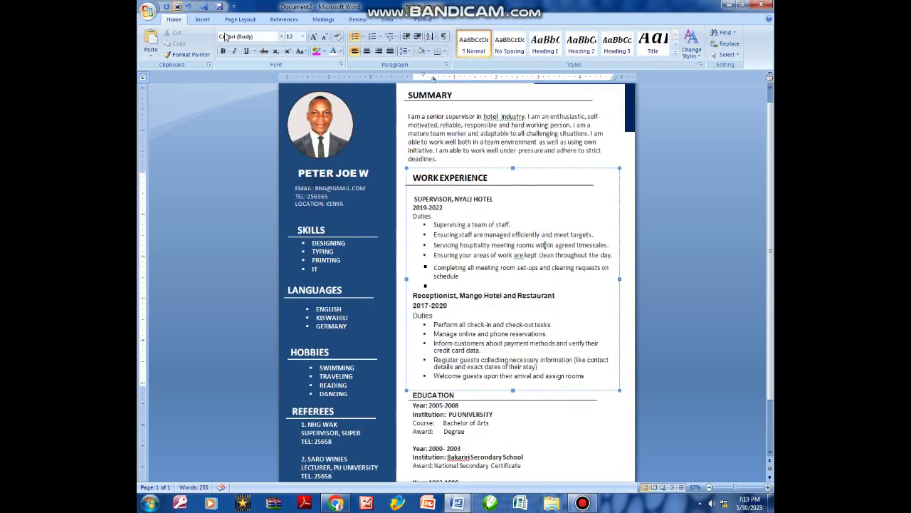
{"action": "left_click", "coordinate": [203, 19]}
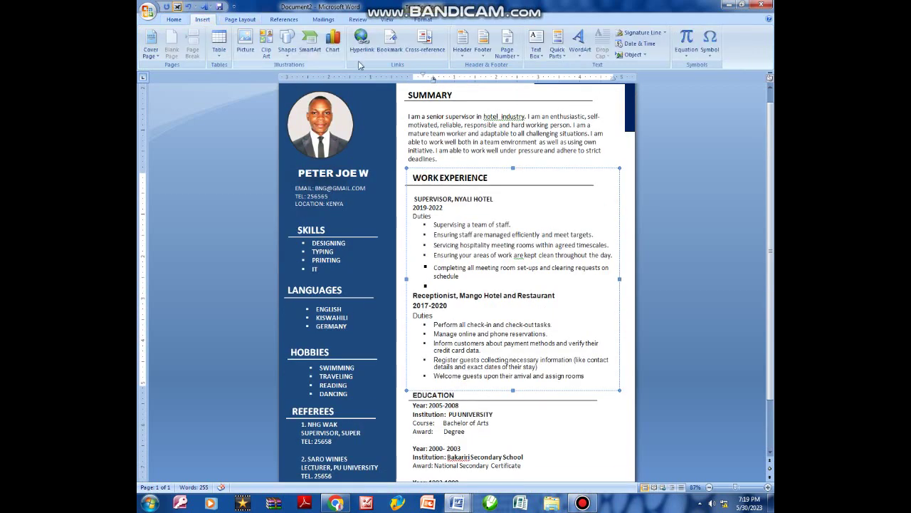
Draw a right triangle, flipped and enlarged to fill the page's bottom-right corner.
{"action": "left_click", "coordinate": [287, 44]}
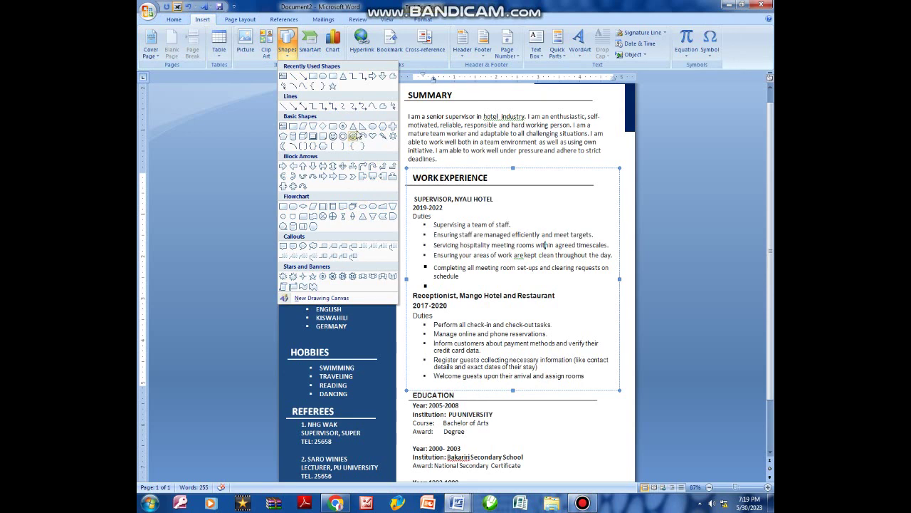
{"action": "left_click", "coordinate": [362, 126]}
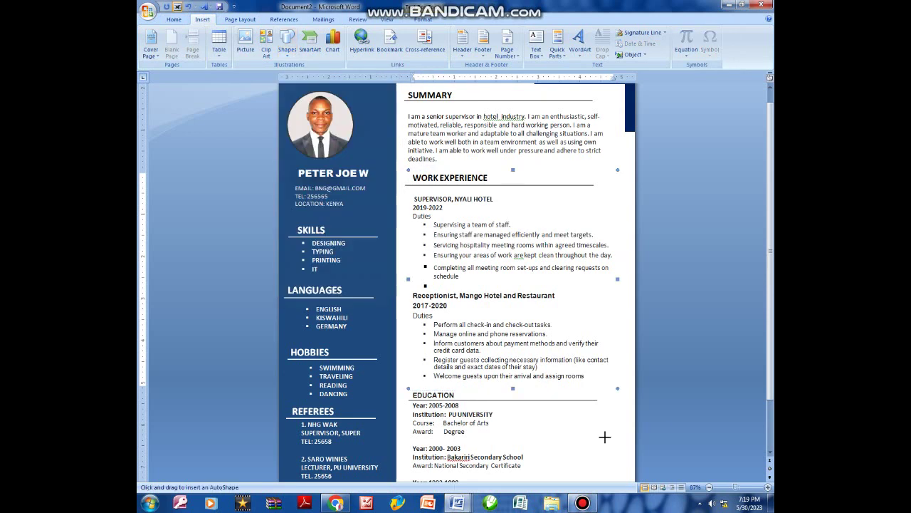
{"action": "scroll", "coordinate": [555, 409], "scroll_direction": "down", "scroll_amount": 2}
{"action": "left_click_drag", "start_coordinate": [540, 363], "coordinate": [600, 435]}
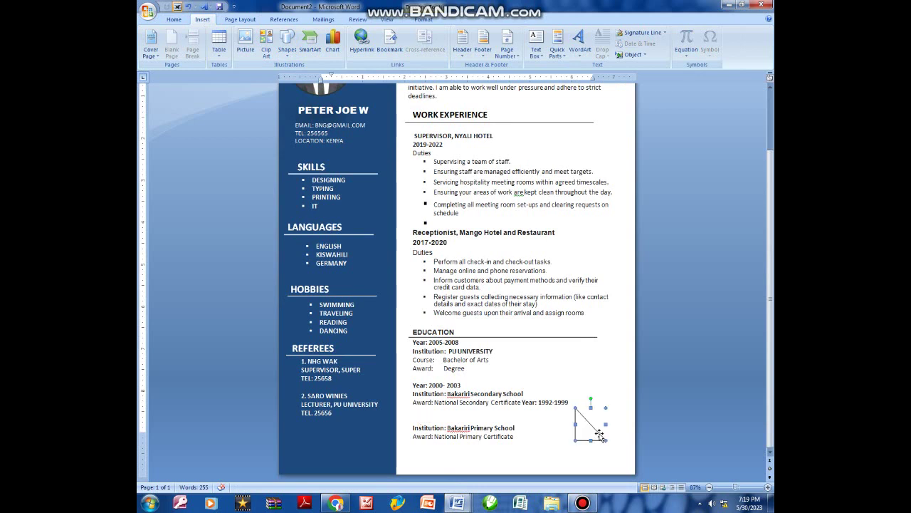
{"action": "left_click_drag", "start_coordinate": [544, 435], "coordinate": [622, 399]}
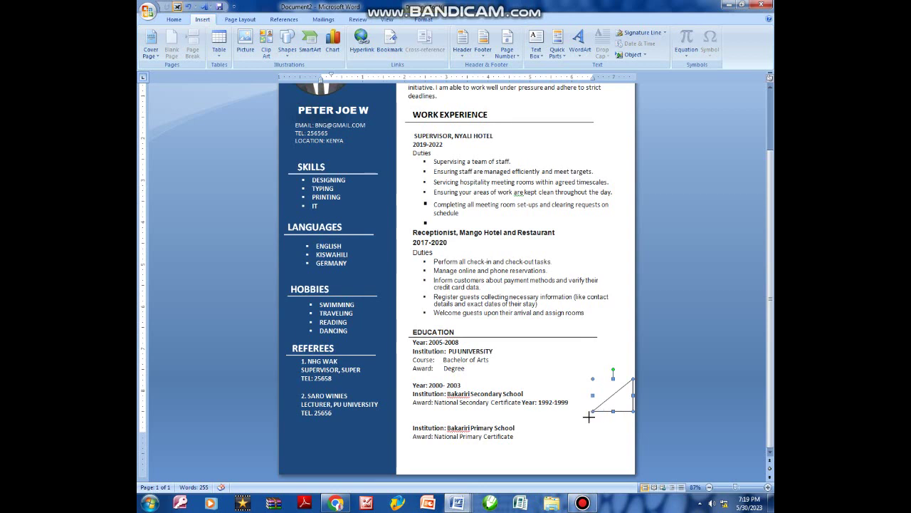
{"action": "left_click_drag", "start_coordinate": [540, 462], "coordinate": [519, 474]}
{"action": "left_click_drag", "start_coordinate": [576, 450], "coordinate": [583, 446]}
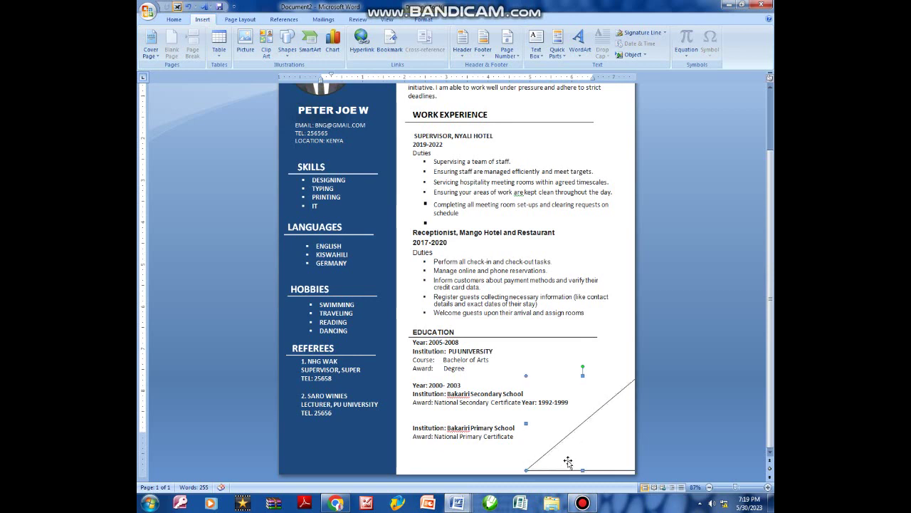
{"action": "left_click_drag", "start_coordinate": [524, 470], "coordinate": [514, 474]}
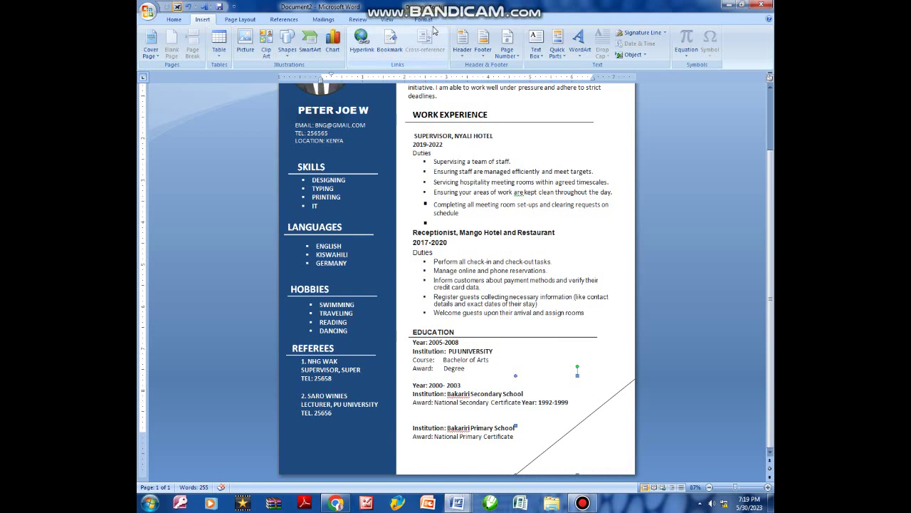
Fill the bottom-right triangle with dark blue.
{"action": "left_click", "coordinate": [424, 19]}
{"action": "left_click", "coordinate": [446, 33]}
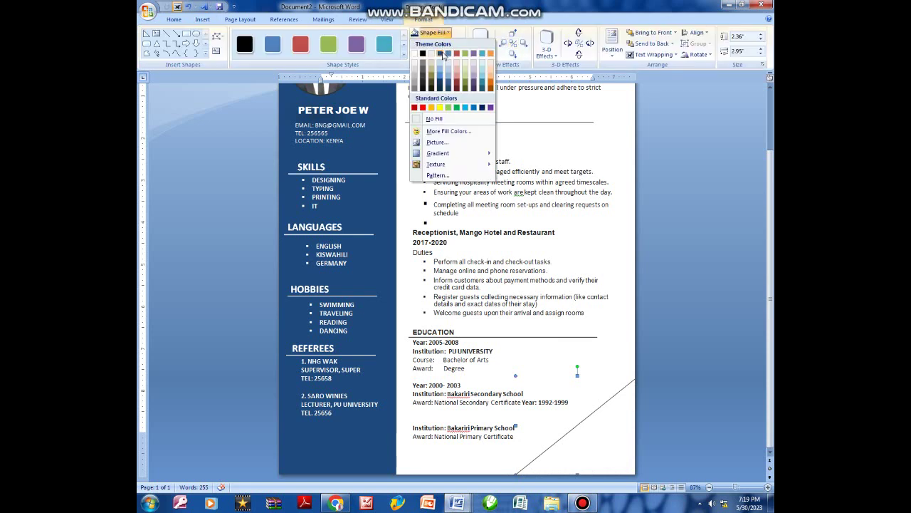
{"action": "left_click", "coordinate": [444, 57]}
{"action": "left_click", "coordinate": [576, 205]}
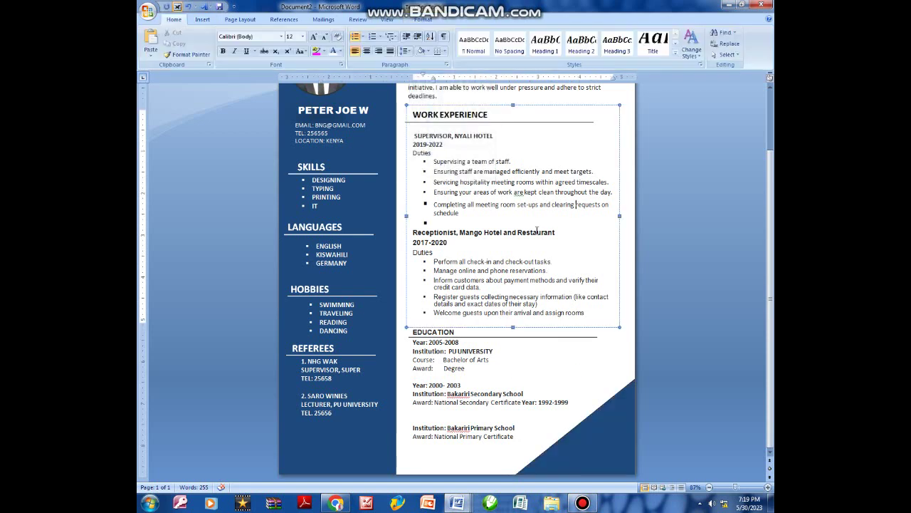
{"action": "scroll", "coordinate": [536, 229], "scroll_direction": "up", "scroll_amount": 2}
{"action": "left_click", "coordinate": [534, 146]}
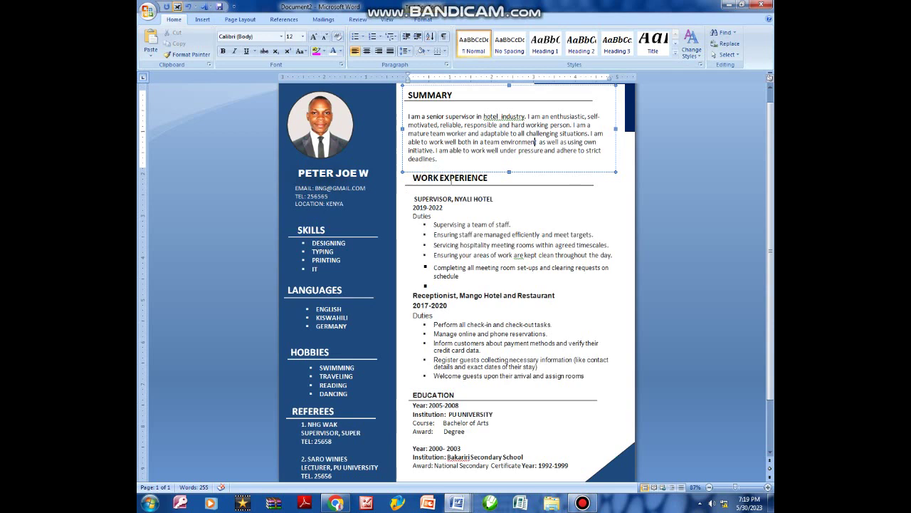
Enlarge the EDUCATION heading to 14 pt with Grow Font.
{"action": "left_click", "coordinate": [449, 184]}
{"action": "left_click", "coordinate": [454, 394]}
{"action": "double_click", "coordinate": [455, 394]}
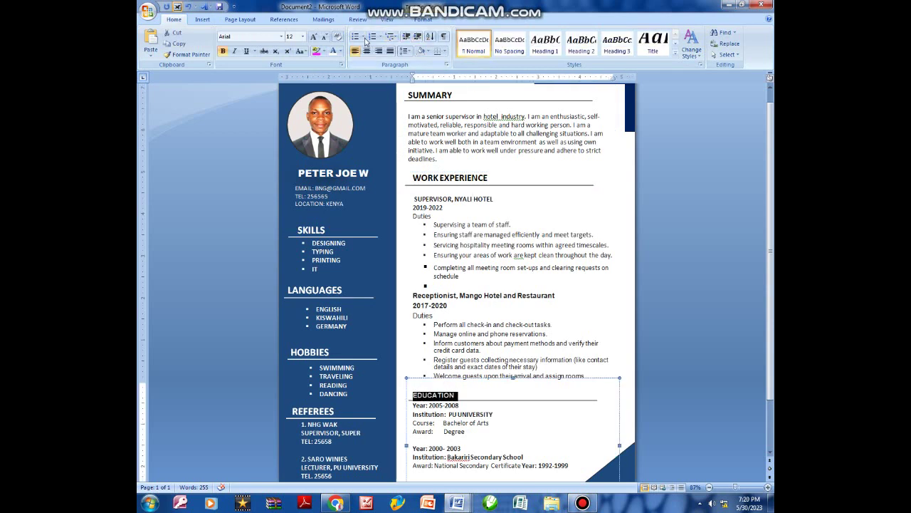
{"action": "left_click", "coordinate": [315, 37]}
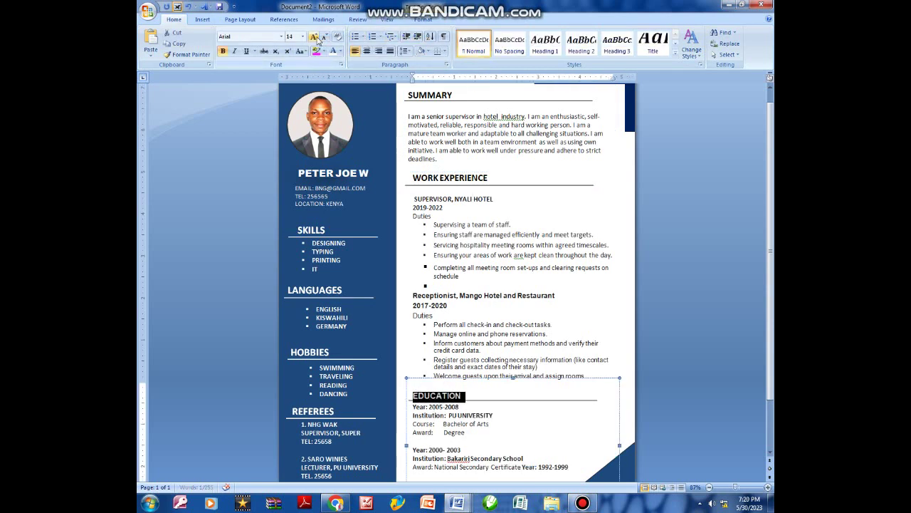
{"action": "left_click", "coordinate": [482, 393]}
{"action": "left_click", "coordinate": [481, 401]}
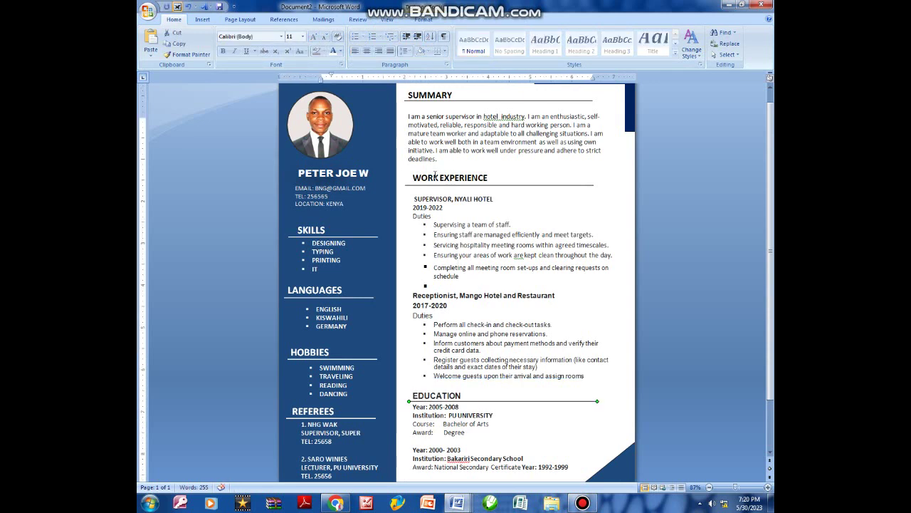
Delete the extra blank line above the primary school entry, keeping the gap before 2000-2003.
{"action": "scroll", "coordinate": [436, 176], "scroll_direction": "up", "scroll_amount": 1}
{"action": "scroll", "coordinate": [475, 186], "scroll_direction": "down", "scroll_amount": 3}
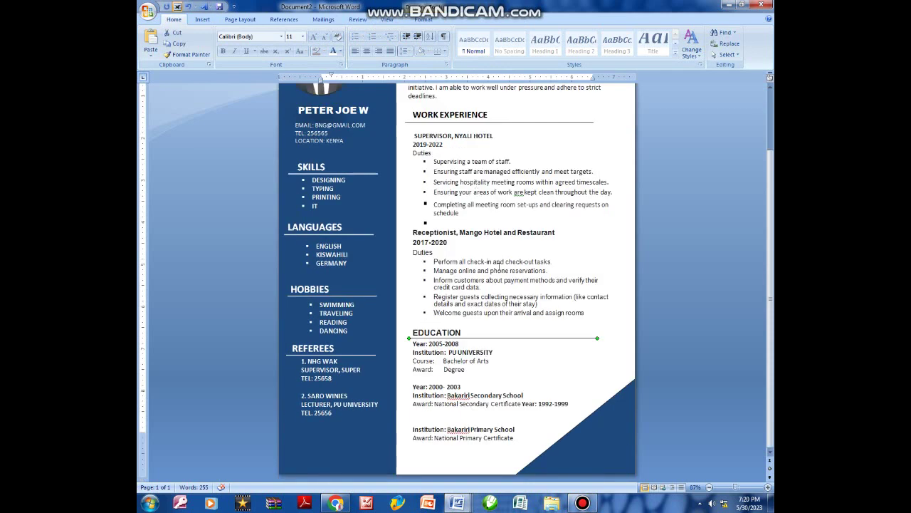
{"action": "left_click", "coordinate": [439, 420]}
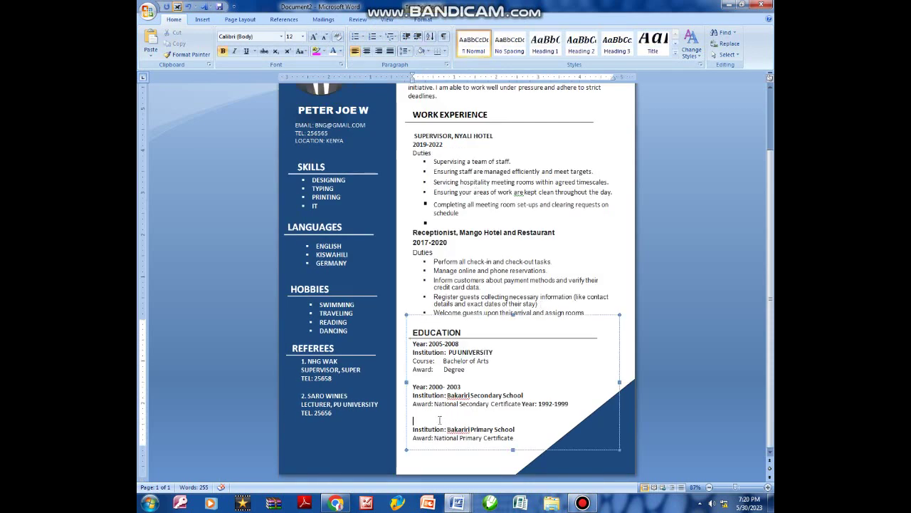
{"action": "type", "text": "\\"}
{"action": "key", "text": "BackSpace"}
{"action": "left_click", "coordinate": [425, 378]}
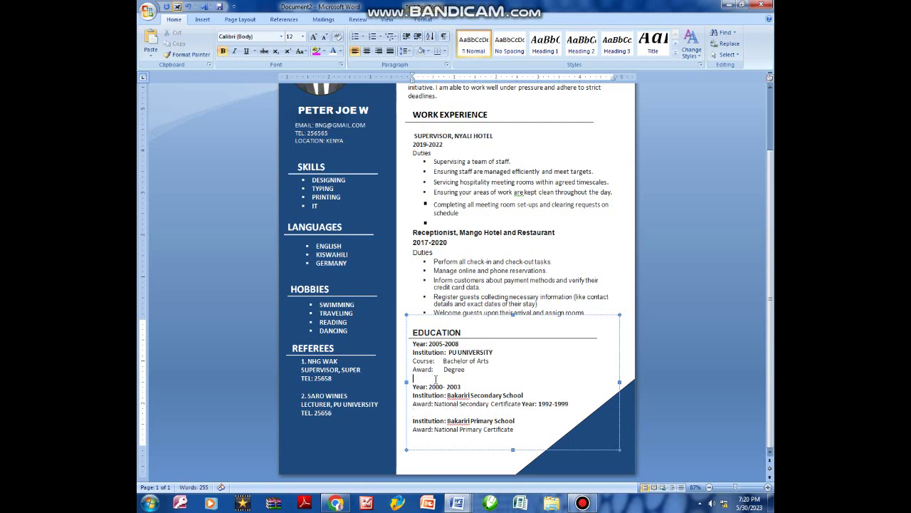
{"action": "key", "text": "BackSpace"}
{"action": "key", "text": "Return"}
Look over the Work Experience and EDUCATION text, then go to the Office menu.
{"action": "left_click", "coordinate": [526, 240]}
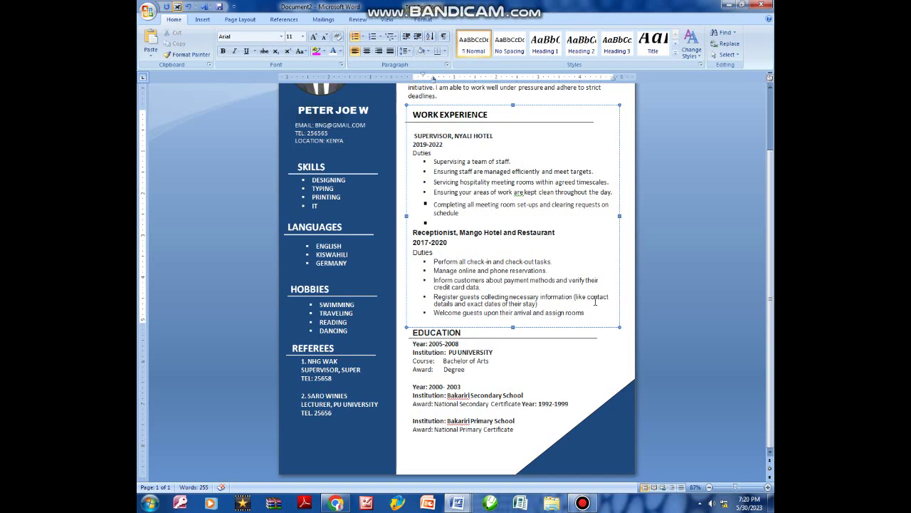
{"action": "scroll", "coordinate": [596, 301], "scroll_direction": "up", "scroll_amount": 1}
{"action": "scroll", "coordinate": [639, 242], "scroll_direction": "up", "scroll_amount": 1}
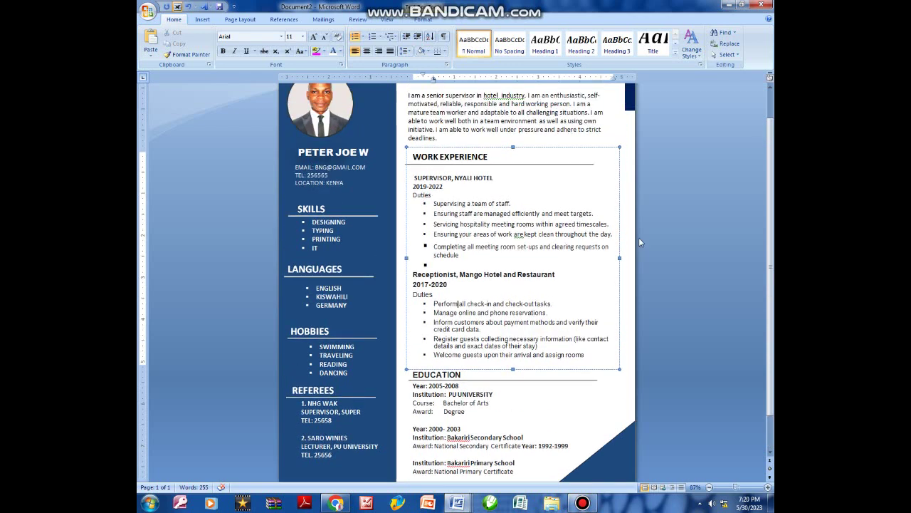
{"action": "left_click", "coordinate": [611, 132]}
{"action": "left_click", "coordinate": [530, 290]}
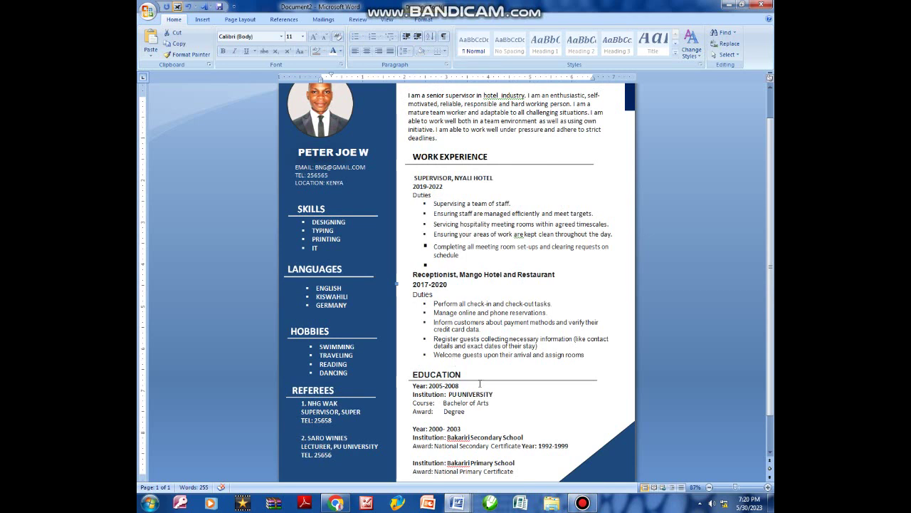
{"action": "left_click_drag", "start_coordinate": [475, 374], "coordinate": [409, 360]}
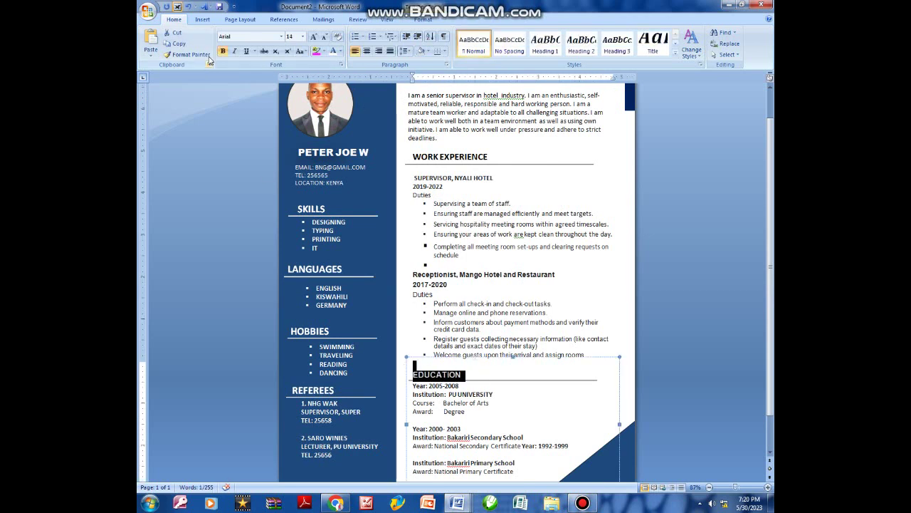
{"action": "left_click", "coordinate": [464, 263]}
{"action": "scroll", "coordinate": [464, 263], "scroll_direction": "up", "scroll_amount": 1}
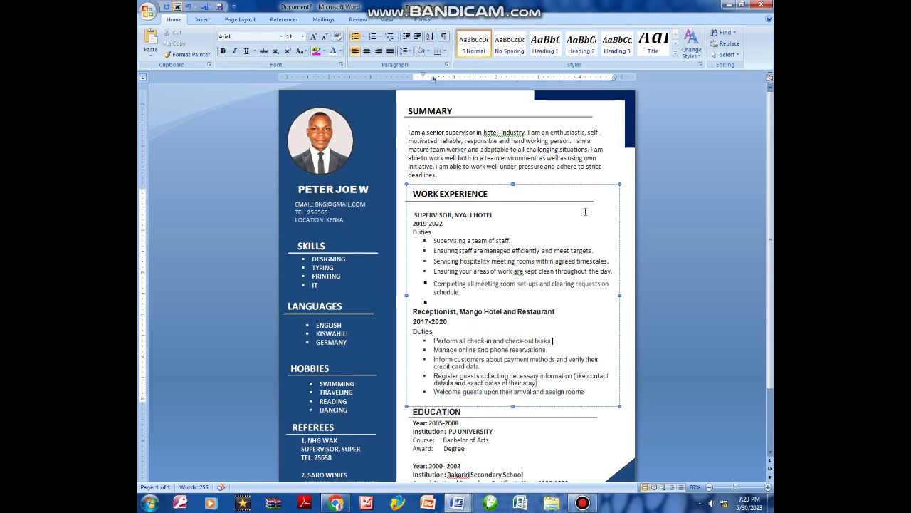
{"action": "left_click", "coordinate": [151, 12]}
{"action": "left_click", "coordinate": [402, 233]}
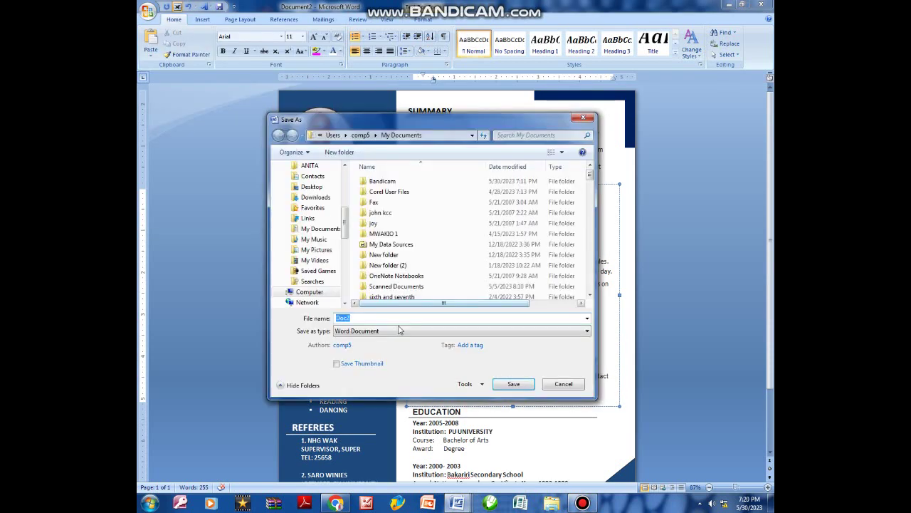
{"action": "left_click", "coordinate": [395, 330]}
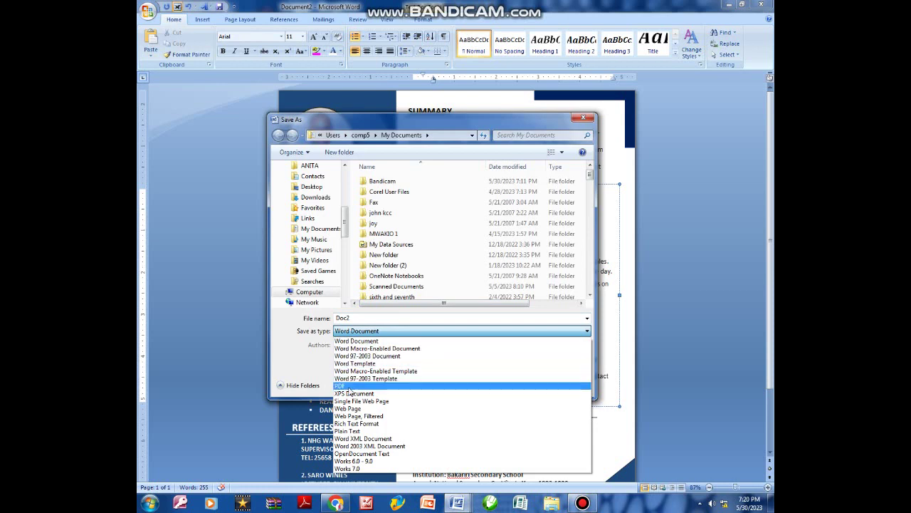
{"action": "left_click", "coordinate": [586, 117]}
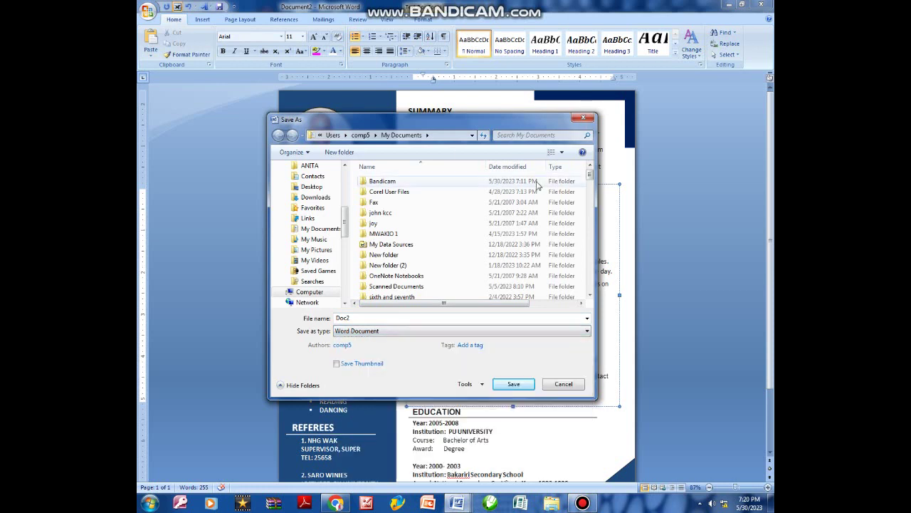
{"action": "left_click", "coordinate": [584, 119]}
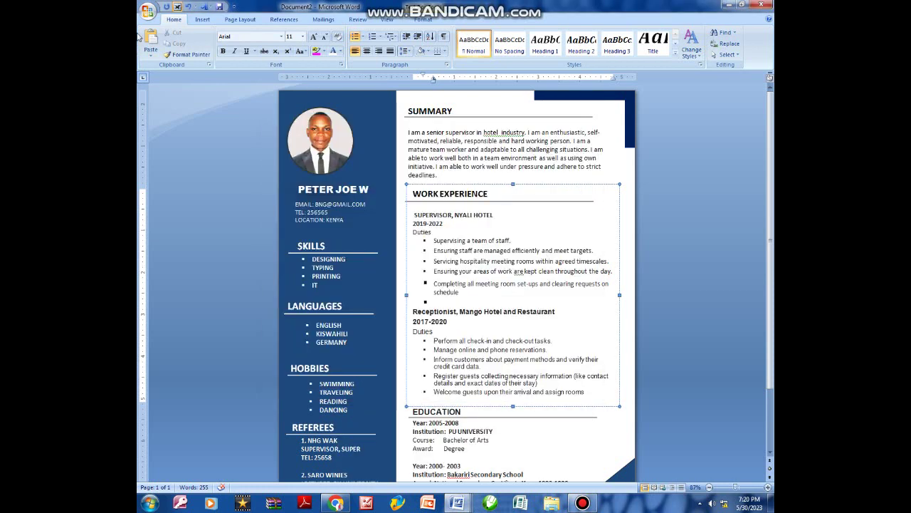
{"action": "left_click", "coordinate": [147, 11]}
{"action": "mouse_move", "coordinate": [167, 121]}
{"action": "left_click", "coordinate": [486, 135]}
{"action": "scroll", "coordinate": [486, 147], "scroll_direction": "down", "scroll_amount": 3}
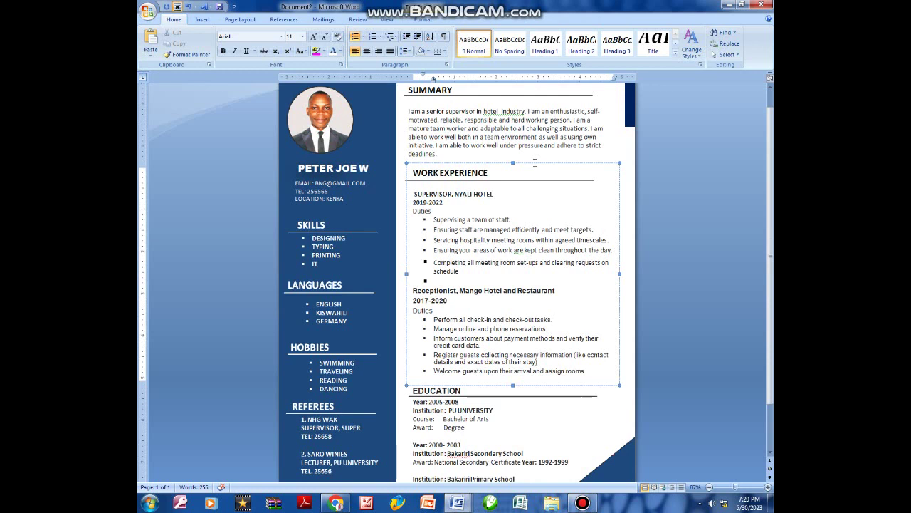
{"action": "scroll", "coordinate": [535, 162], "scroll_direction": "up", "scroll_amount": 2}
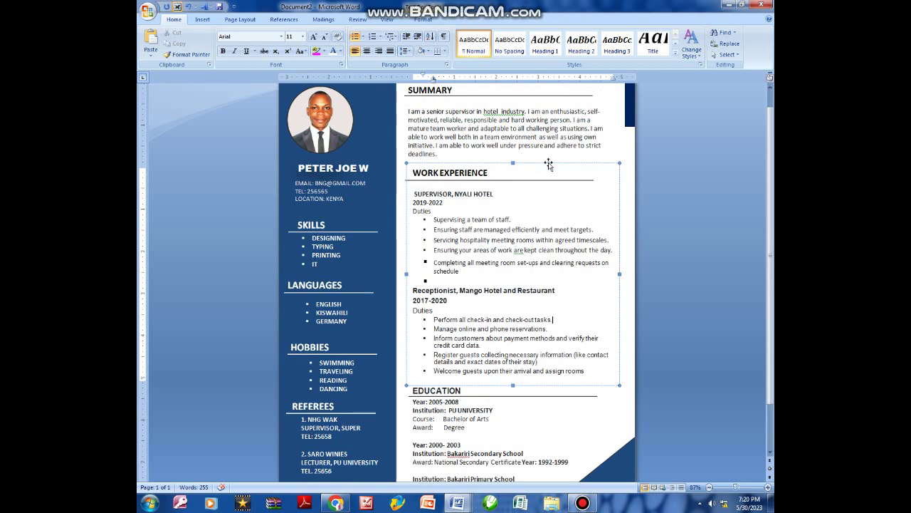
{"action": "scroll", "coordinate": [548, 164], "scroll_direction": "up", "scroll_amount": 1}
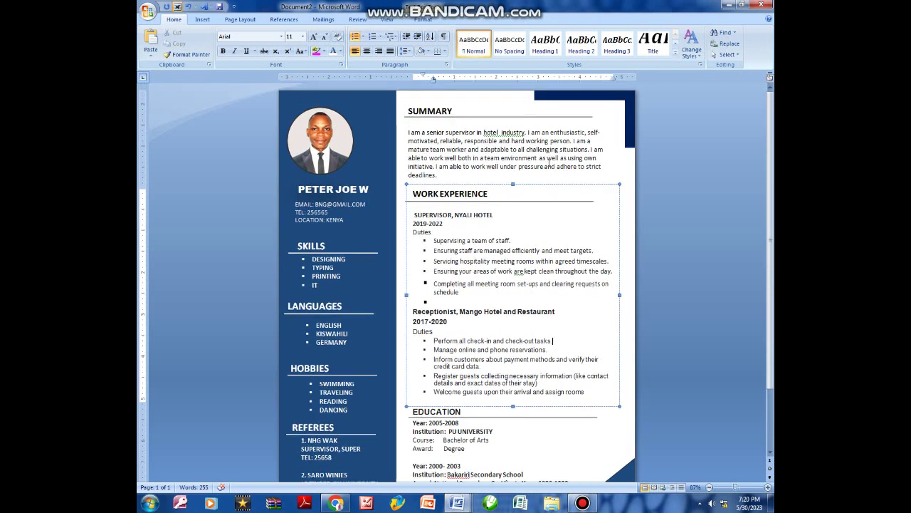